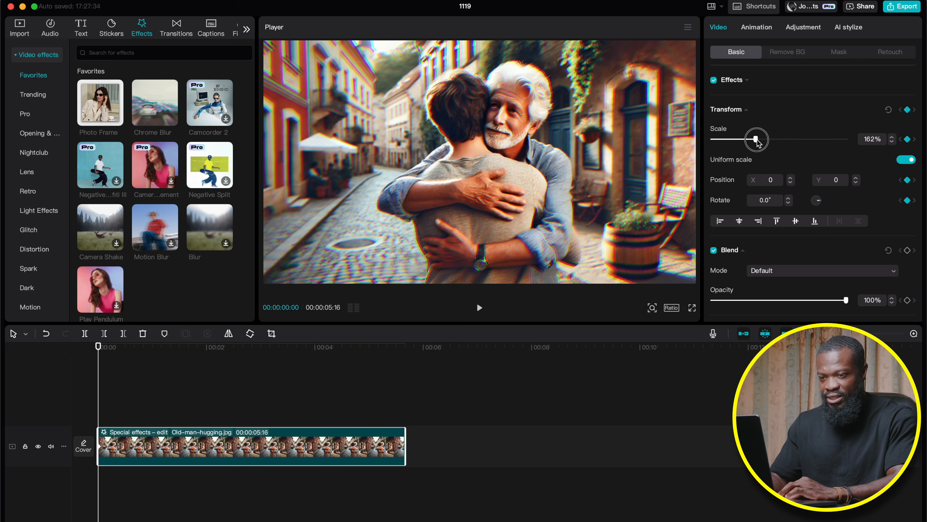
# - Keyframe the photo clip's scale to 131% at 00:00:04:20 and play back the zoom-out from the start
pyautogui.click(360, 346)
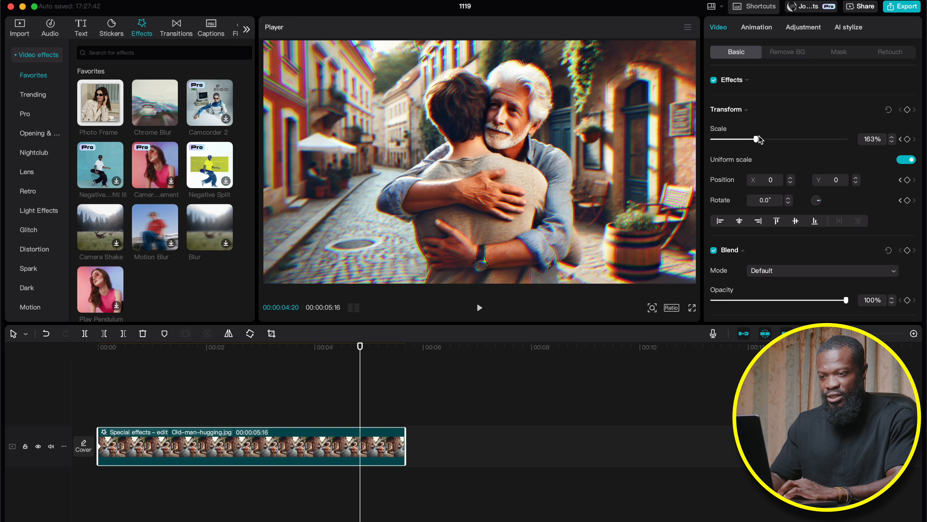
pyautogui.moveTo(757, 141); pyautogui.dragTo(748, 139)
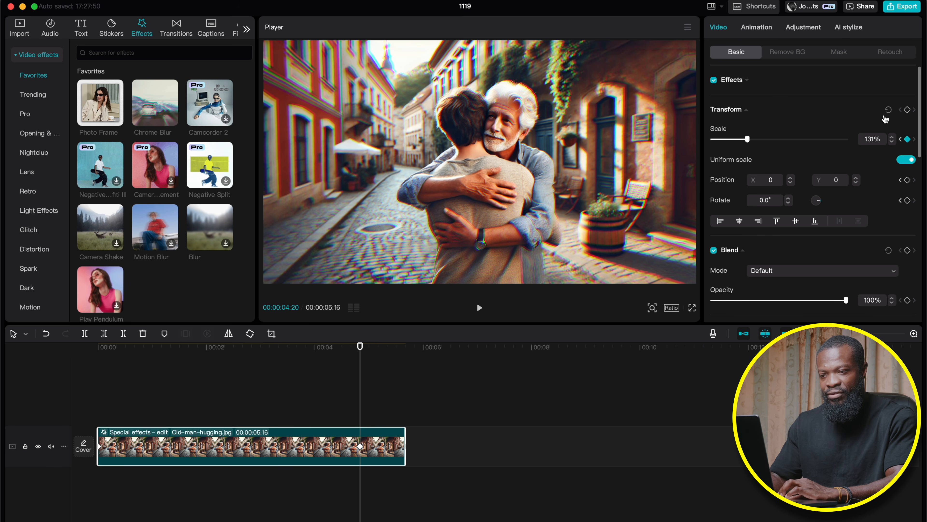
pyautogui.click(95, 346)
pyautogui.press('space')
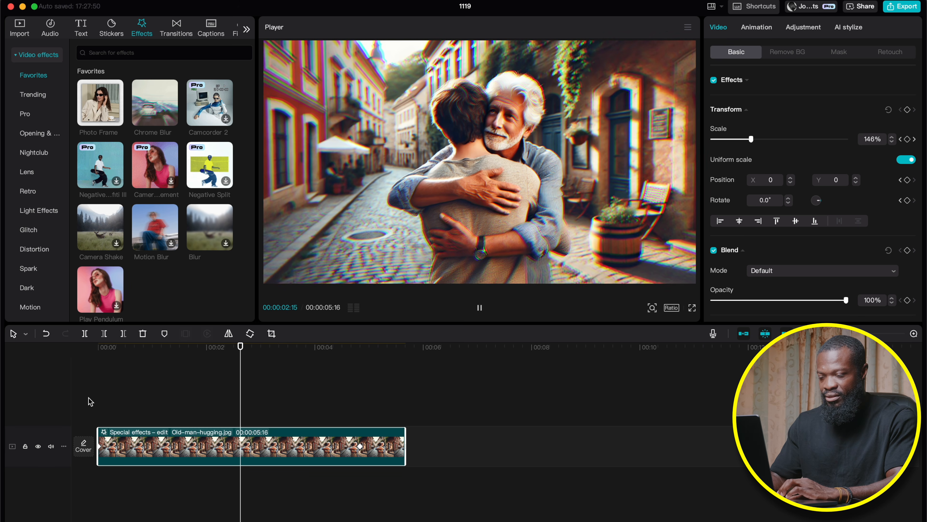
pyautogui.press('space')
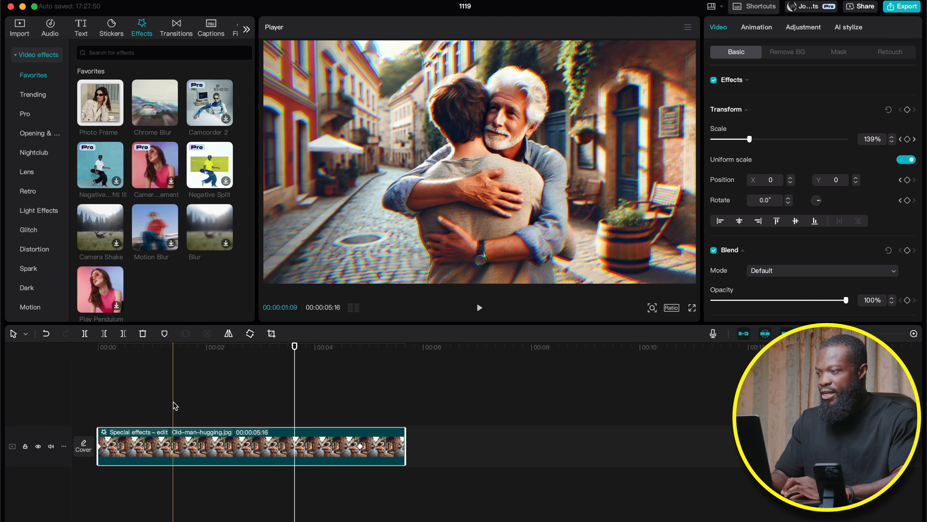
# - Place background.png on a track above the hugging photo, starting at about 00:00:00:07
pyautogui.click(22, 35)
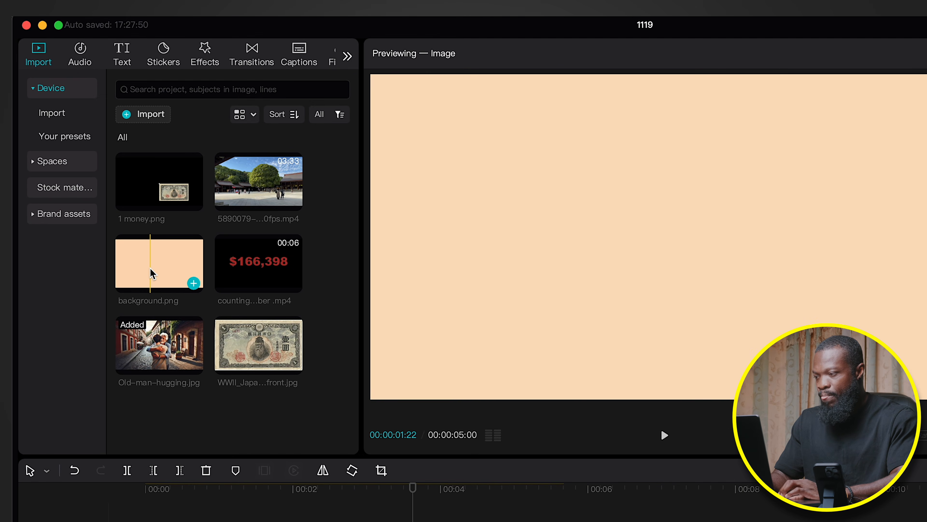
pyautogui.moveTo(110, 175); pyautogui.dragTo(110, 318)
pyautogui.moveTo(160, 444); pyautogui.dragTo(231, 521)
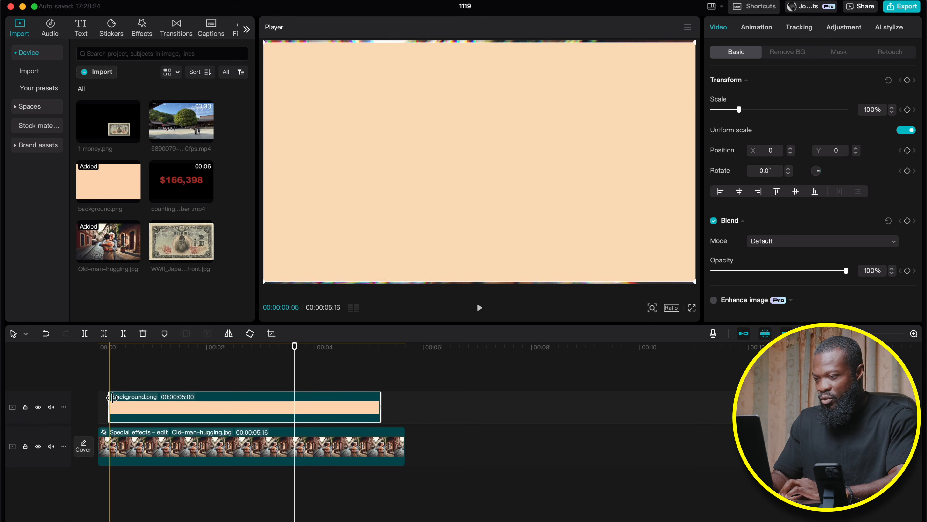
pyautogui.moveTo(119, 408); pyautogui.dragTo(124, 409)
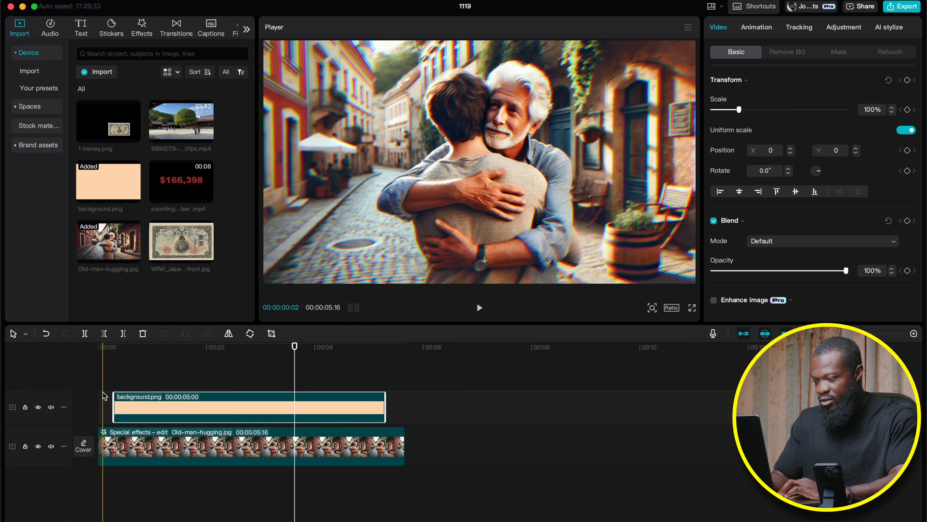
# - Enlarge background.png to 119% at the start of its clip so it covers the whole frame
pyautogui.click(113, 390)
pyautogui.click(135, 402)
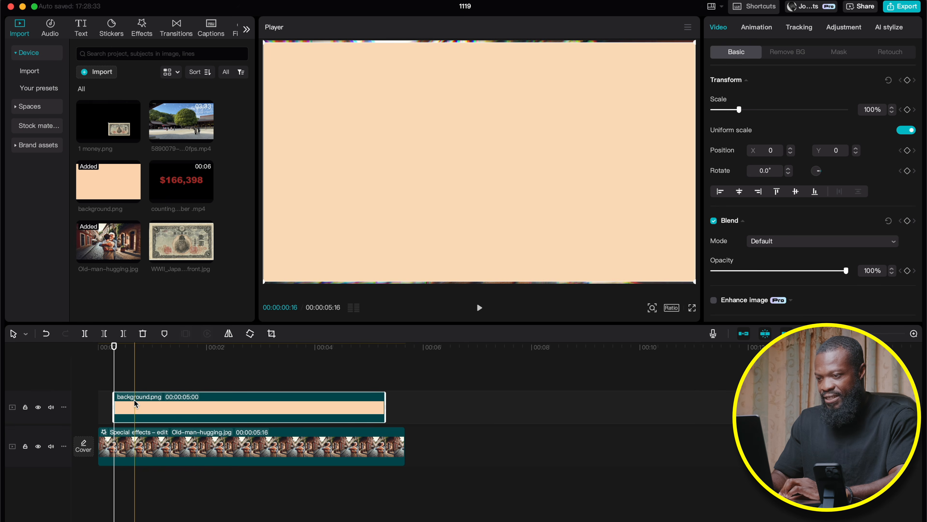
pyautogui.moveTo(739, 109); pyautogui.dragTo(743, 109)
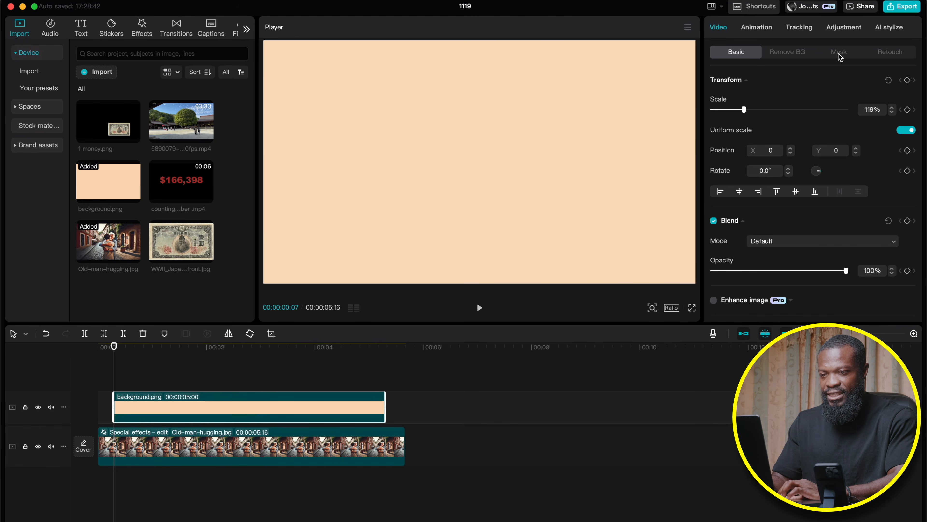
# - Apply a circle mask to background.png and invert it so the photo shows through the circle
pyautogui.click(839, 52)
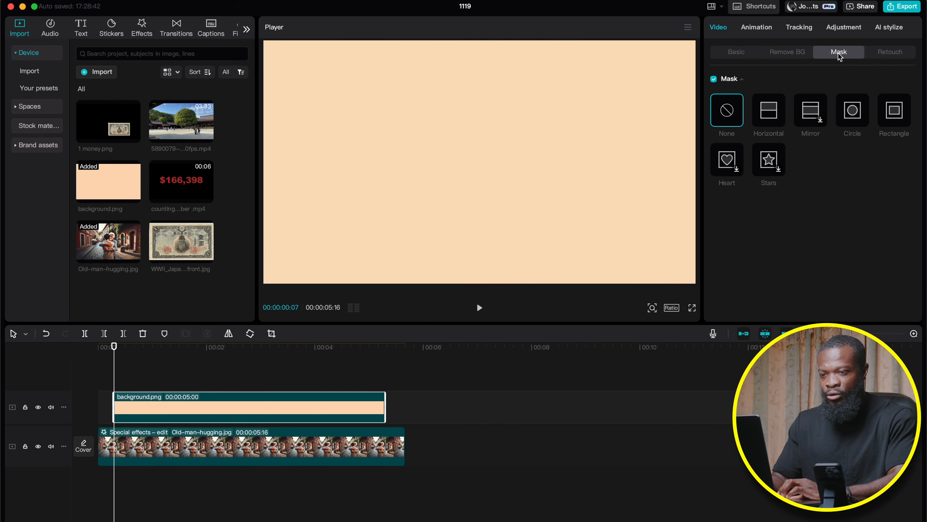
pyautogui.click(851, 111)
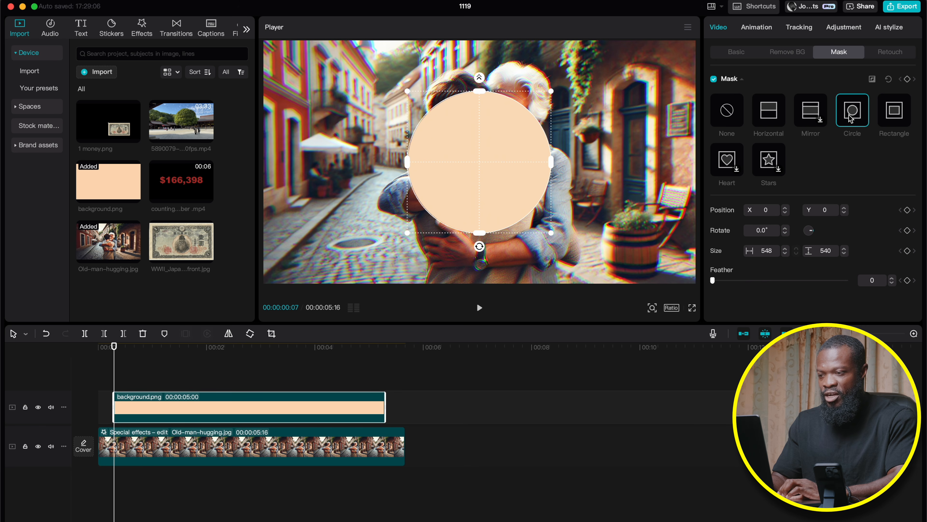
pyautogui.click(872, 80)
# - Keyframe the circle mask's size from 1888 × 1861 at 00:00:00:07 down to 473 × 466 at 00:00:03:12
pyautogui.click(649, 307)
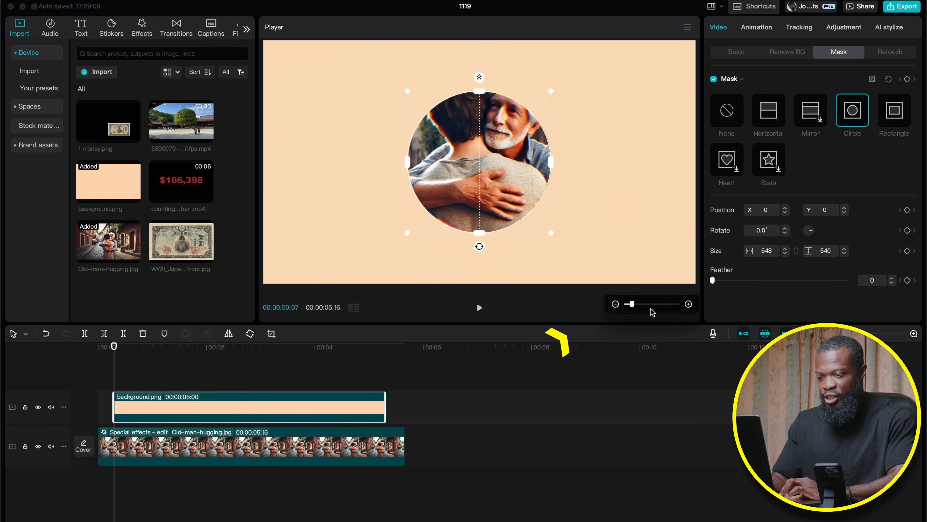
pyautogui.moveTo(627, 310); pyautogui.dragTo(625, 310)
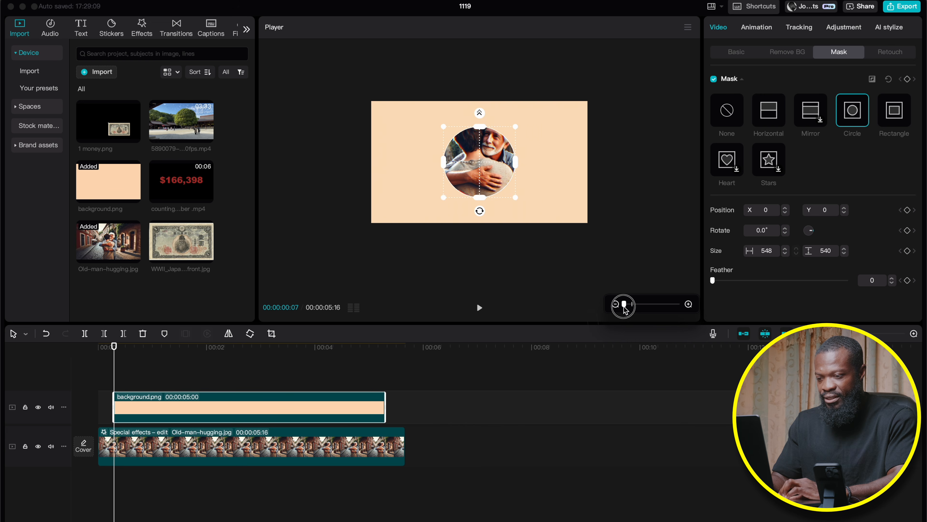
pyautogui.moveTo(516, 126); pyautogui.dragTo(600, 106)
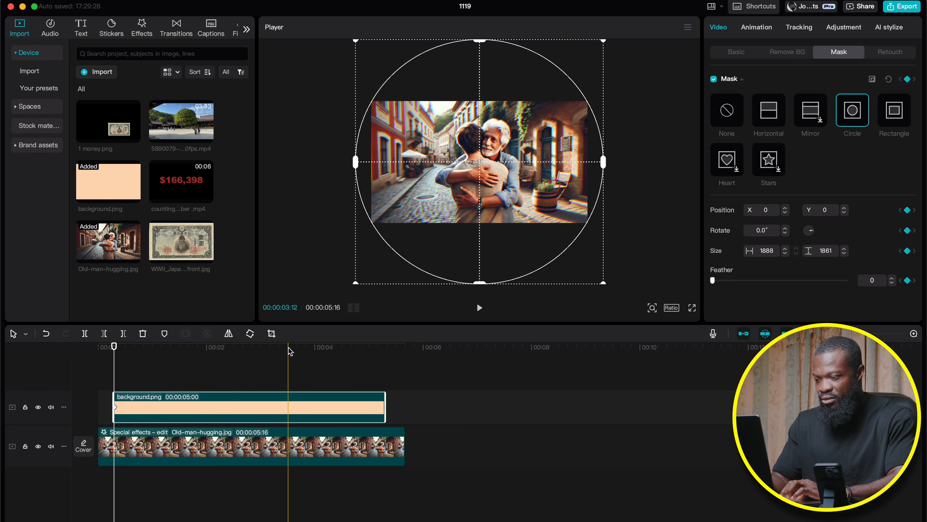
pyautogui.moveTo(603, 42); pyautogui.dragTo(511, 128)
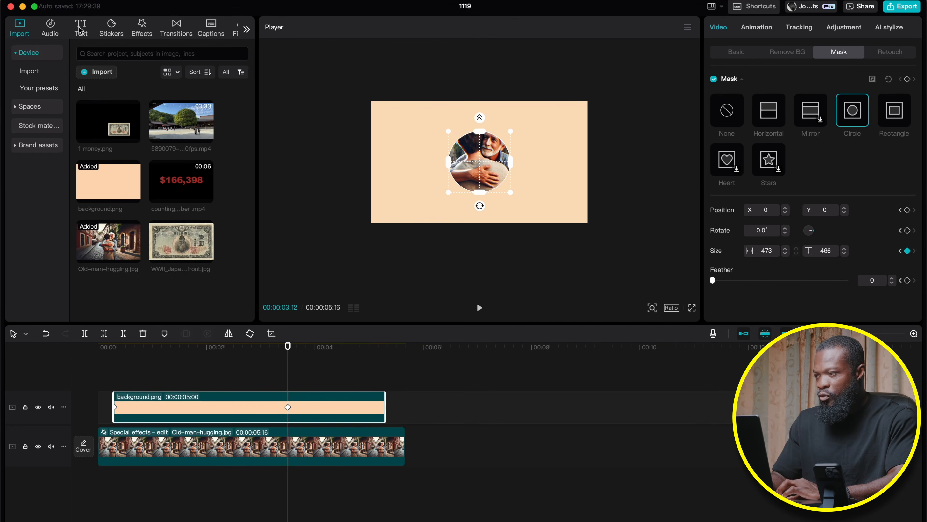
# - Add a default text clip on a track above background.png and match its length to that clip
pyautogui.click(80, 32)
pyautogui.moveTo(97, 84); pyautogui.dragTo(116, 369)
pyautogui.moveTo(276, 392); pyautogui.dragTo(384, 392)
# - Replace the default text with a single period "." and set its font size to 600
pyautogui.click(252, 386)
pyautogui.click(253, 389)
pyautogui.tripleClick(731, 81)
pyautogui.press('BackSpace')
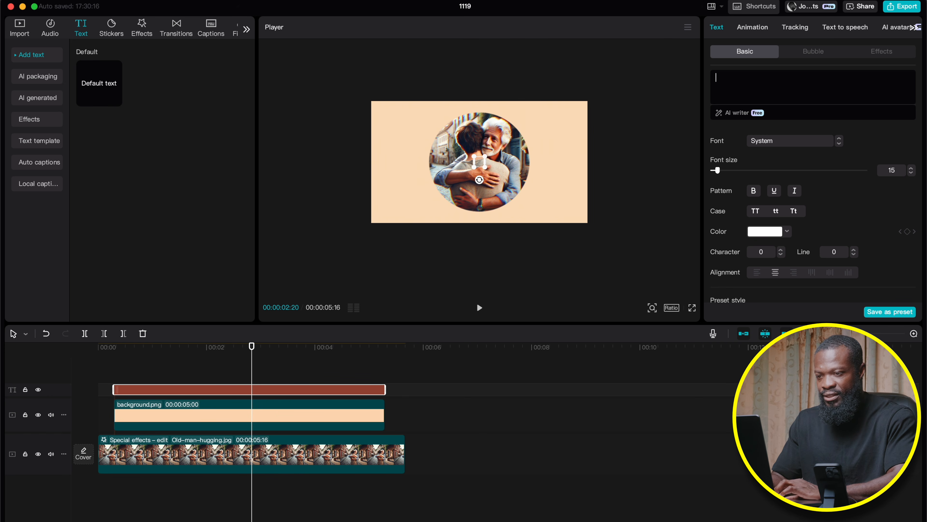
pyautogui.write('.')
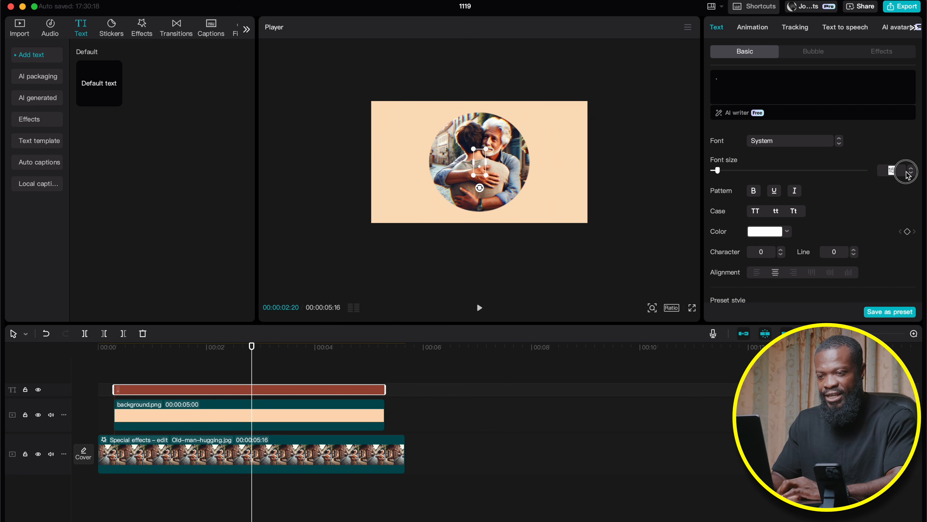
pyautogui.write('600')
pyautogui.press('Return')
# - Move the large dot over the circular opening and recolour it to a slightly muted red
pyautogui.moveTo(513, 186); pyautogui.dragTo(513, 29)
pyautogui.moveTo(502, 158); pyautogui.dragTo(501, 141)
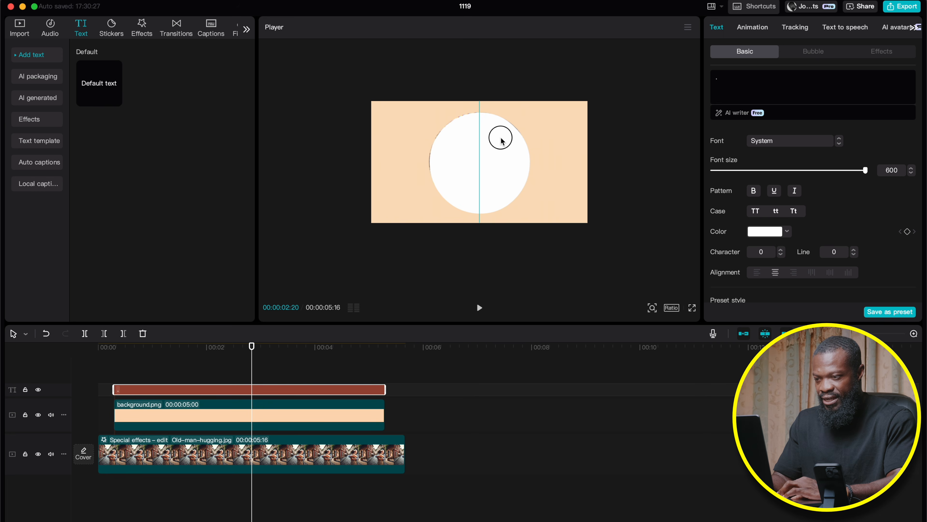
pyautogui.click(767, 232)
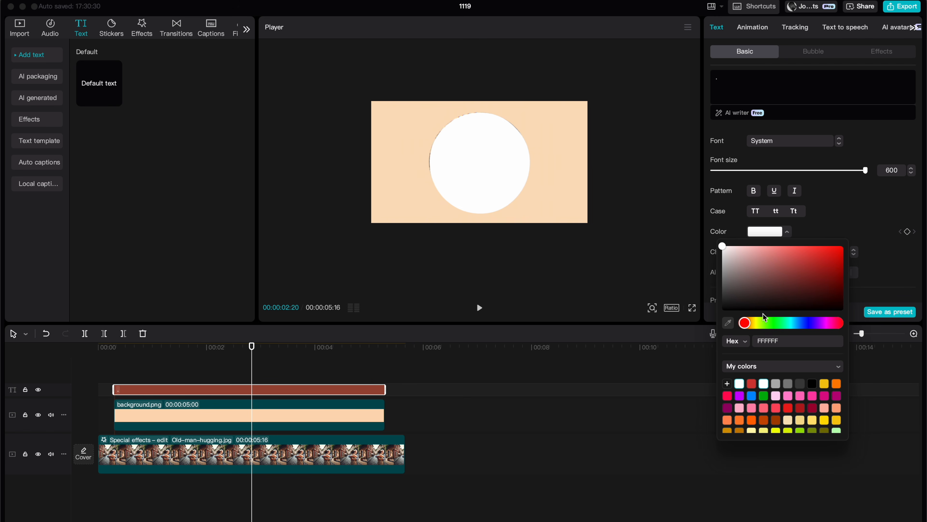
pyautogui.click(816, 265)
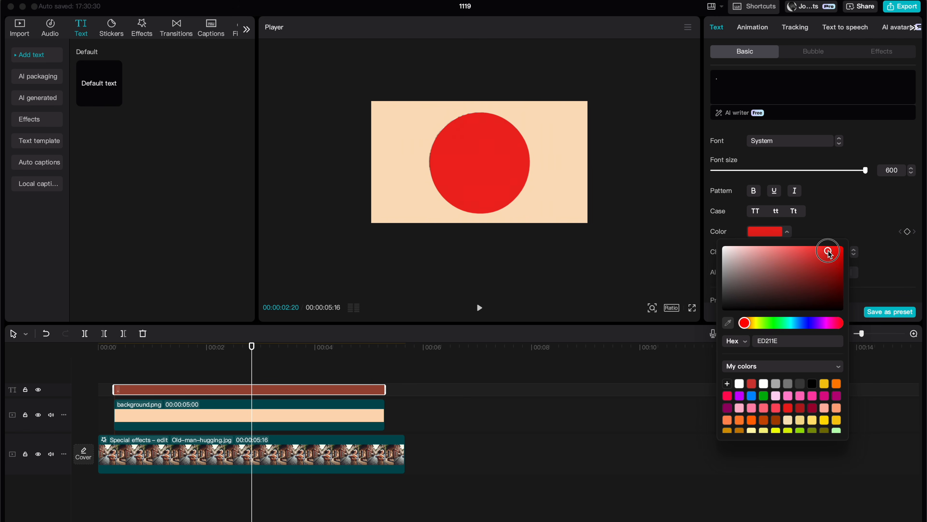
pyautogui.moveTo(831, 251); pyautogui.dragTo(822, 259)
pyautogui.click(710, 286)
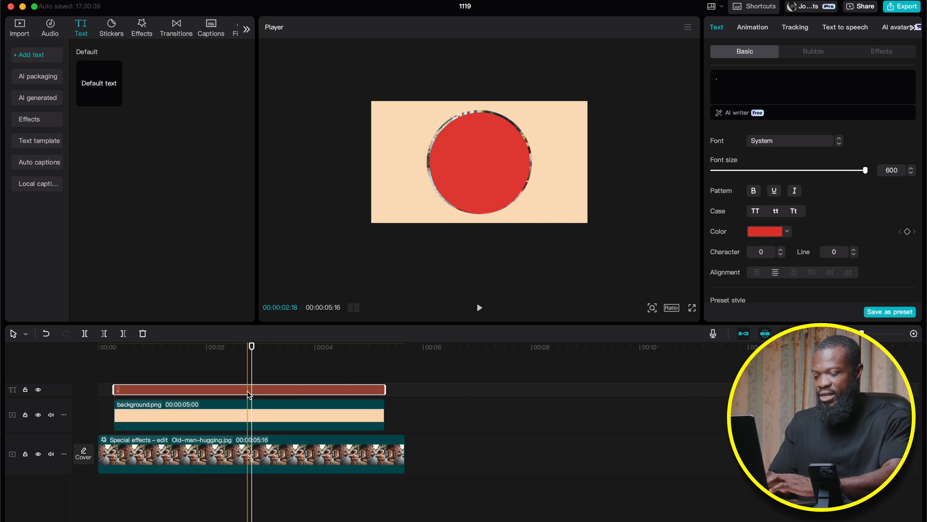
# - Convert the red dot text into a compound clip and apply the Chrome Blur effect to it
pyautogui.hotkey('alt', 'g')
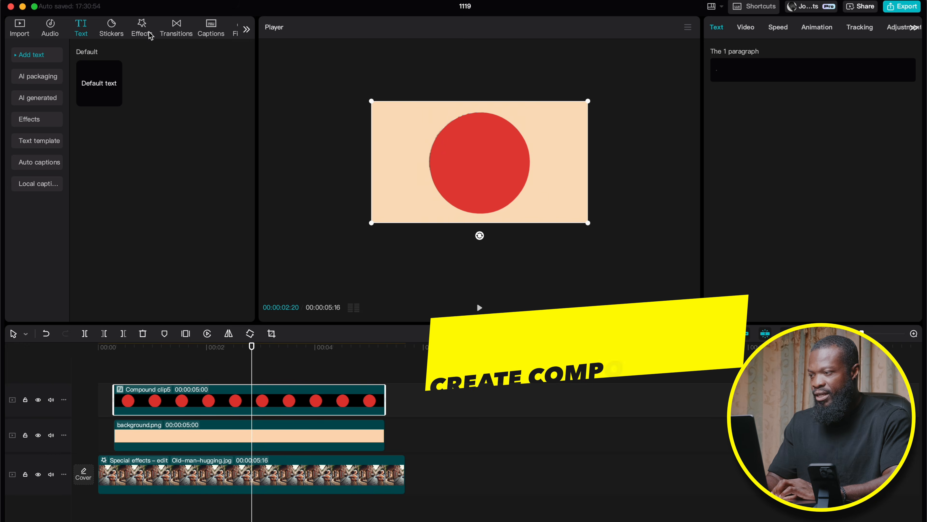
pyautogui.click(142, 27)
pyautogui.moveTo(152, 110); pyautogui.dragTo(155, 404)
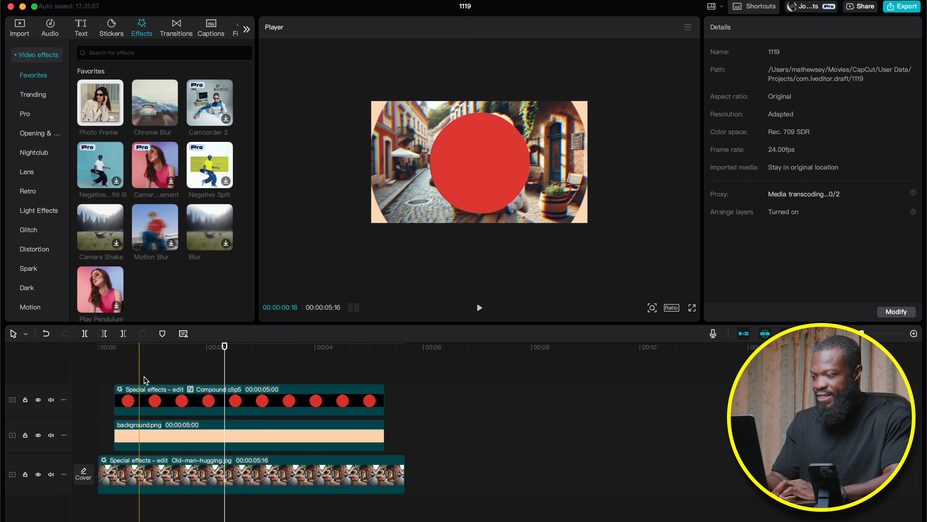
# - Scale the red dot compound clip to 249% at 00:00:00:07 and set a transform keyframe there
pyautogui.click(159, 439)
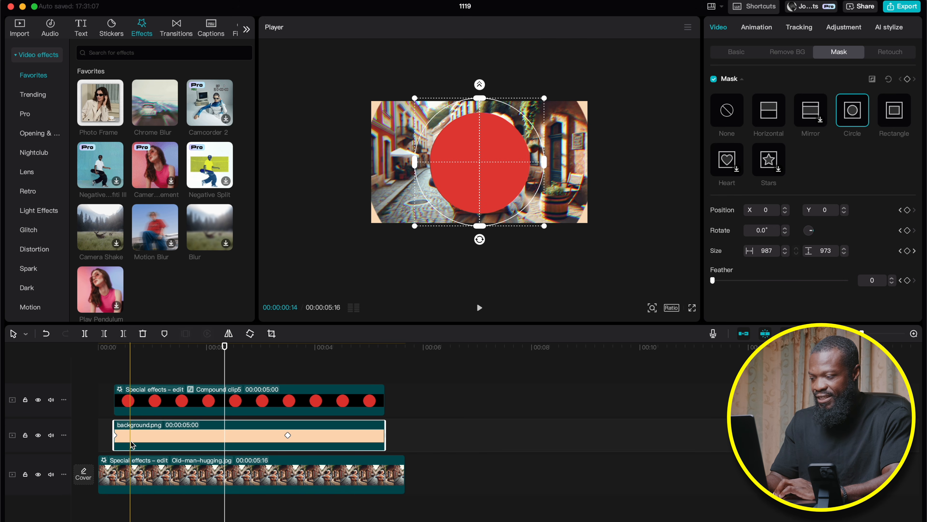
pyautogui.click(114, 350)
pyautogui.click(130, 399)
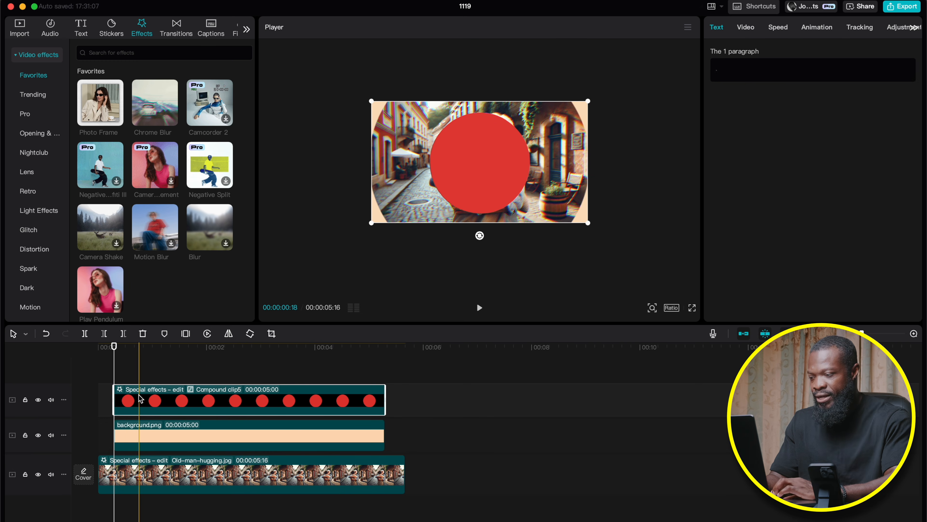
pyautogui.click(752, 28)
pyautogui.click(741, 52)
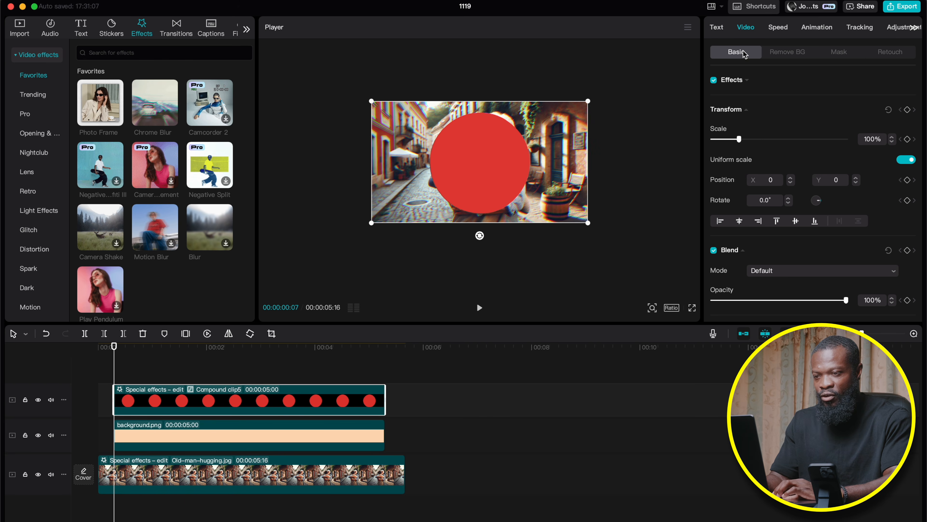
pyautogui.moveTo(739, 140); pyautogui.dragTo(776, 140)
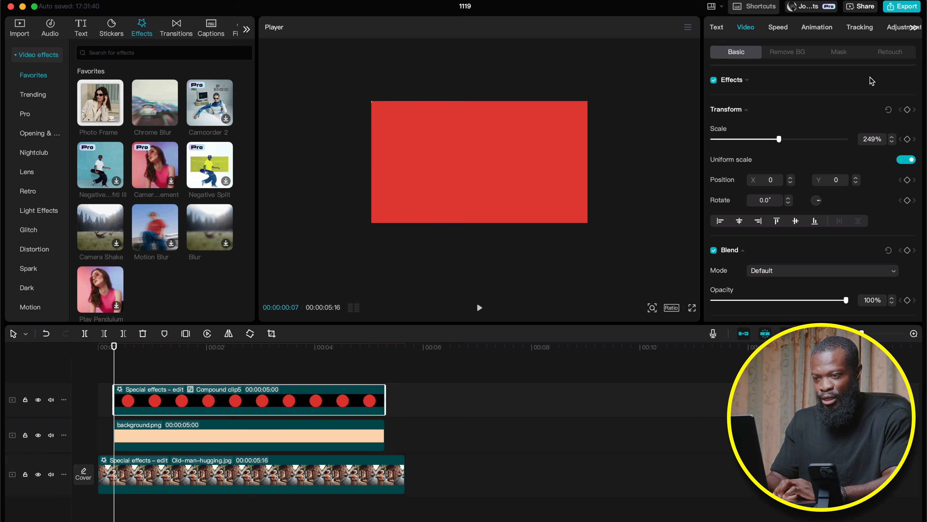
pyautogui.click(908, 110)
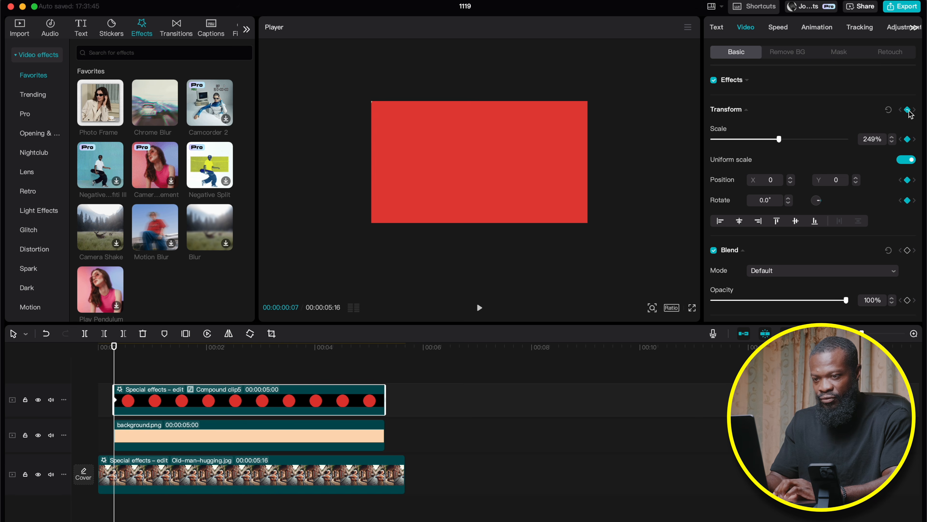
# - Keyframe the red dot compound clip's scale to 63% at 00:00:03:12, in line with background.png's mask keyframe
pyautogui.click(254, 437)
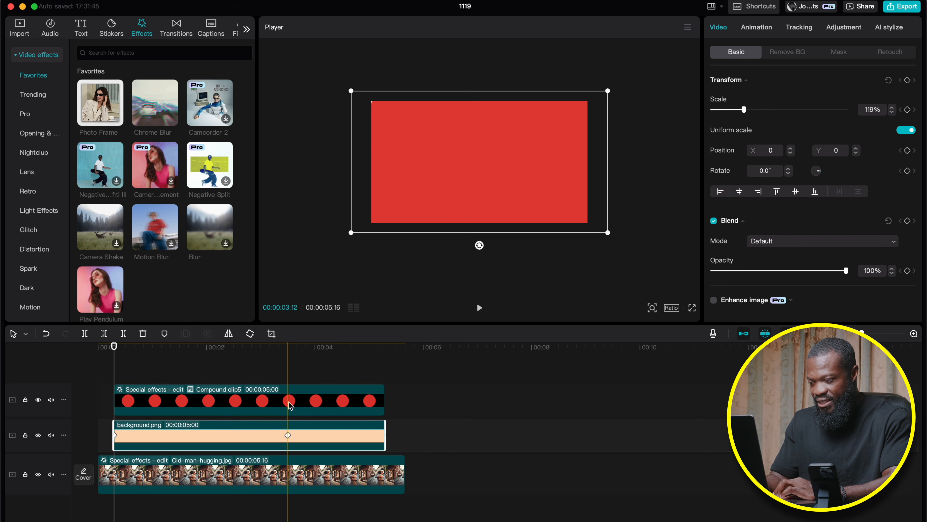
pyautogui.click(287, 347)
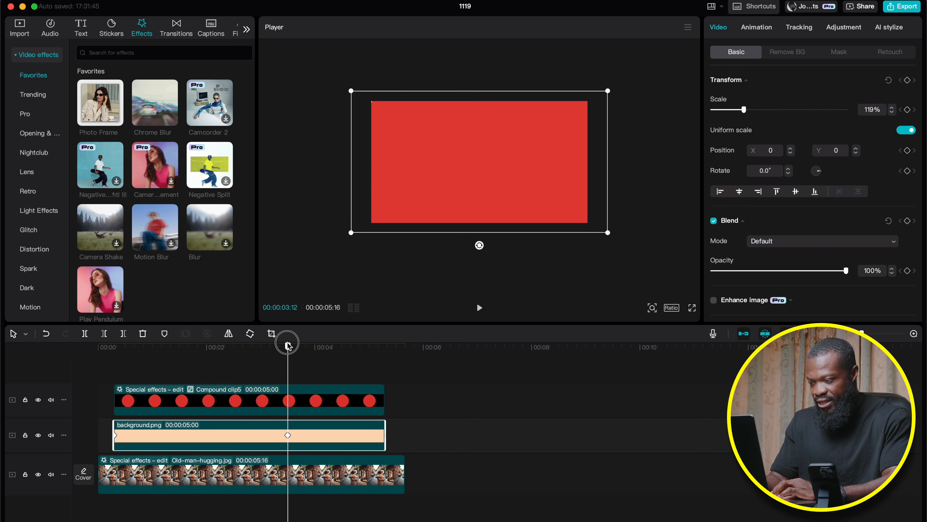
pyautogui.click(288, 409)
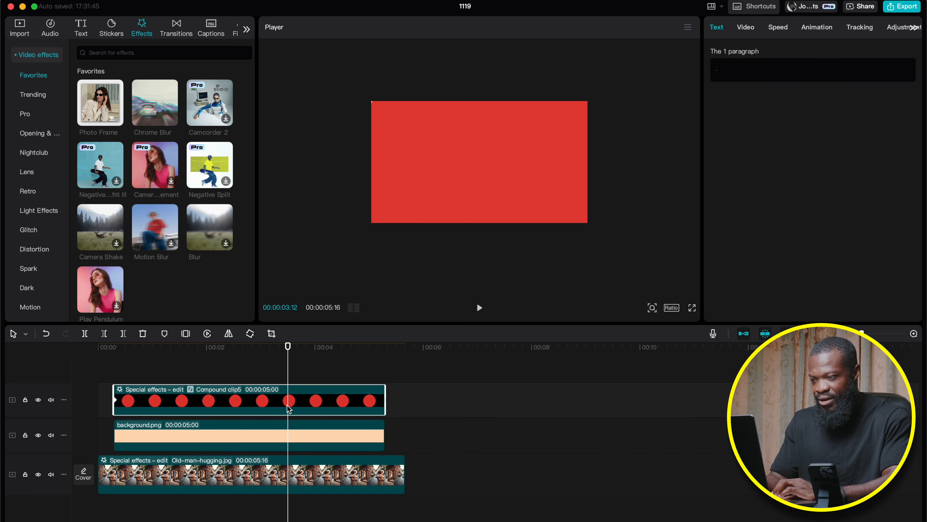
pyautogui.click(745, 28)
pyautogui.moveTo(774, 138); pyautogui.dragTo(730, 143)
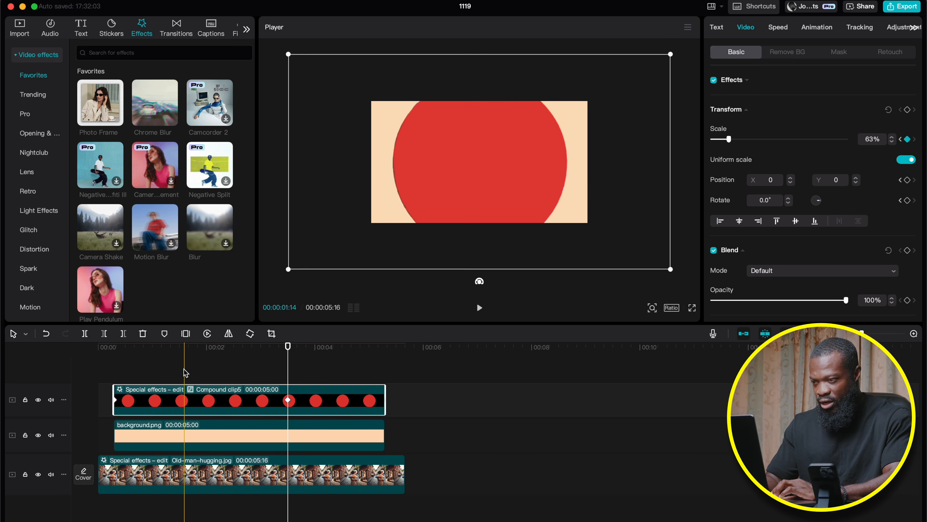
# - Keyframe the red dot compound clip's opacity to 0% at 00:00:01:14
pyautogui.click(188, 373)
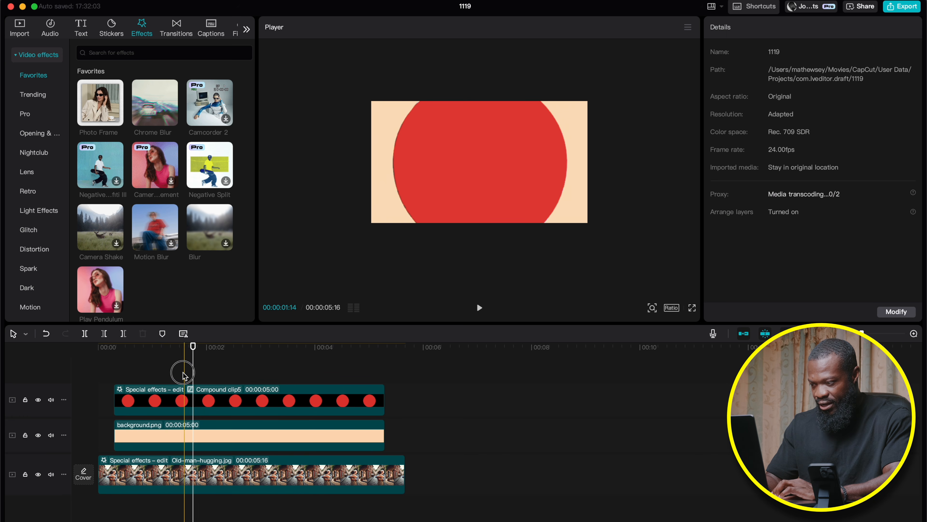
pyautogui.click(184, 404)
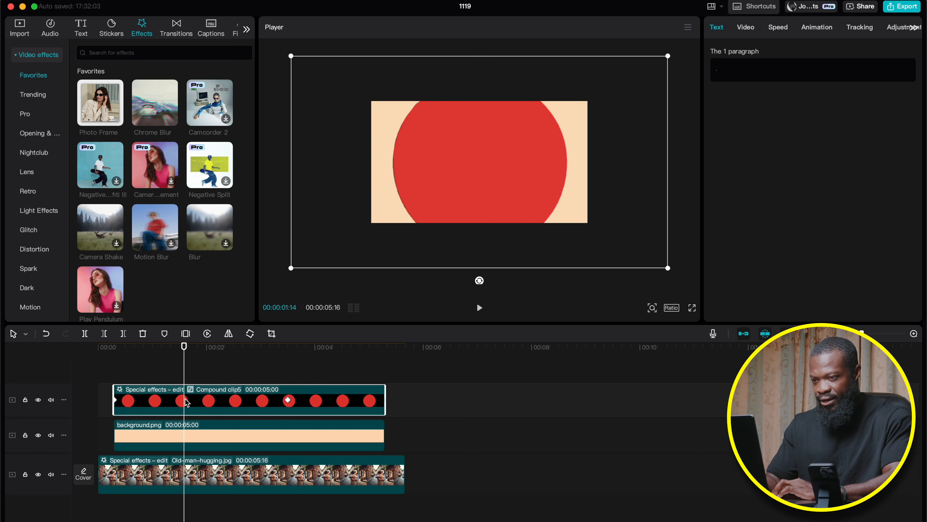
pyautogui.click(746, 28)
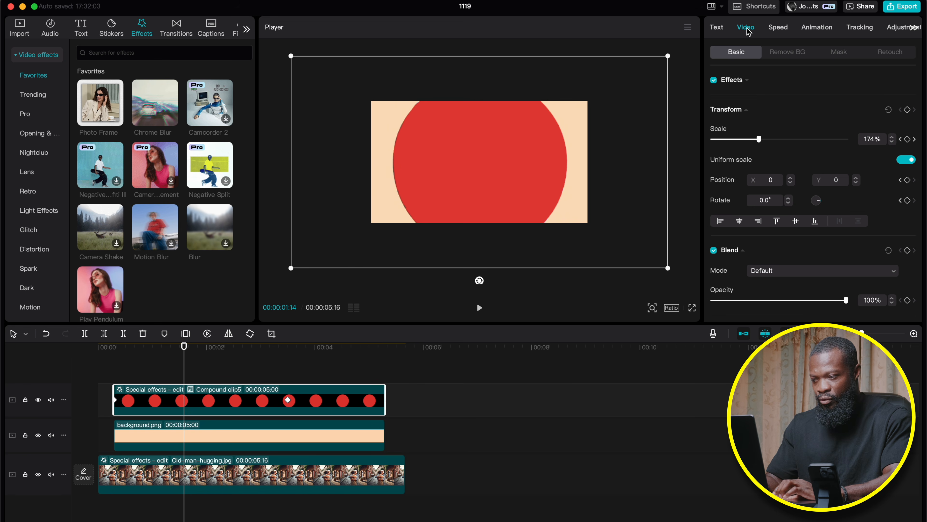
pyautogui.scroll(-5, 876, 196)
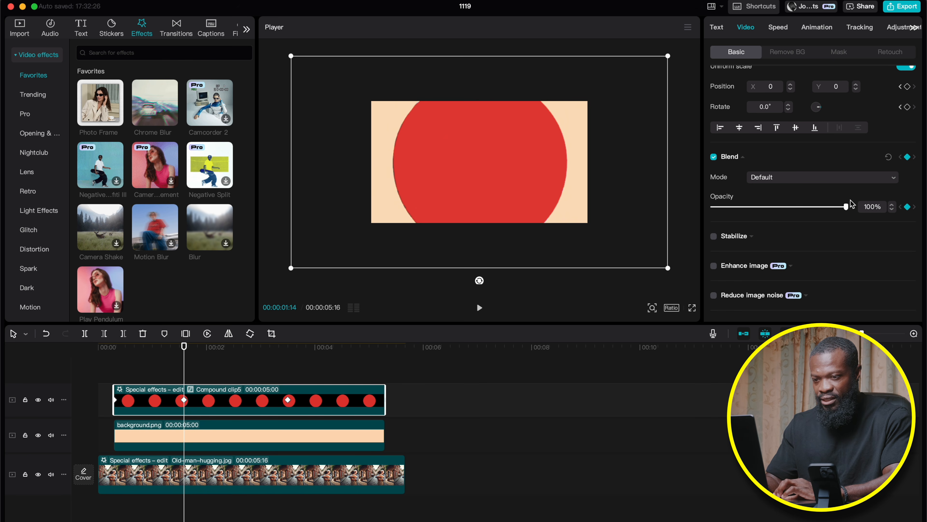
pyautogui.moveTo(846, 207); pyautogui.dragTo(642, 201)
# - Keyframe the red dot compound clip's opacity to 100% at 00:00:02:04 and play back the fade-in
pyautogui.moveTo(184, 345); pyautogui.dragTo(216, 355)
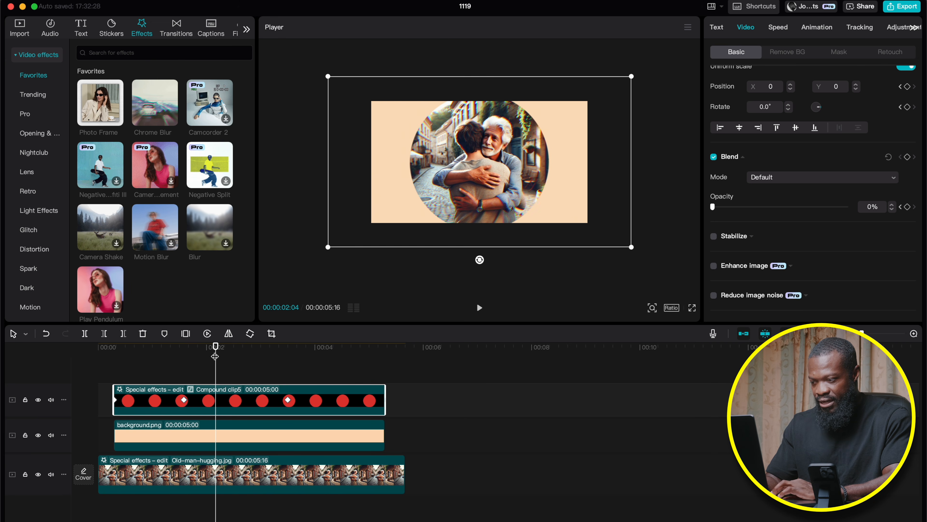
pyautogui.moveTo(713, 208); pyautogui.dragTo(842, 207)
pyautogui.press('space')
pyautogui.click(160, 354)
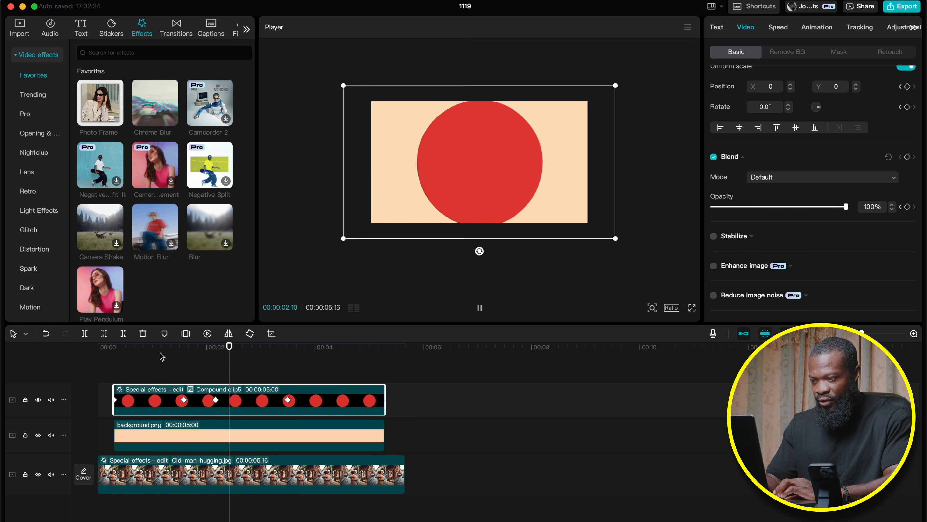
pyautogui.click(159, 357)
pyautogui.press('space')
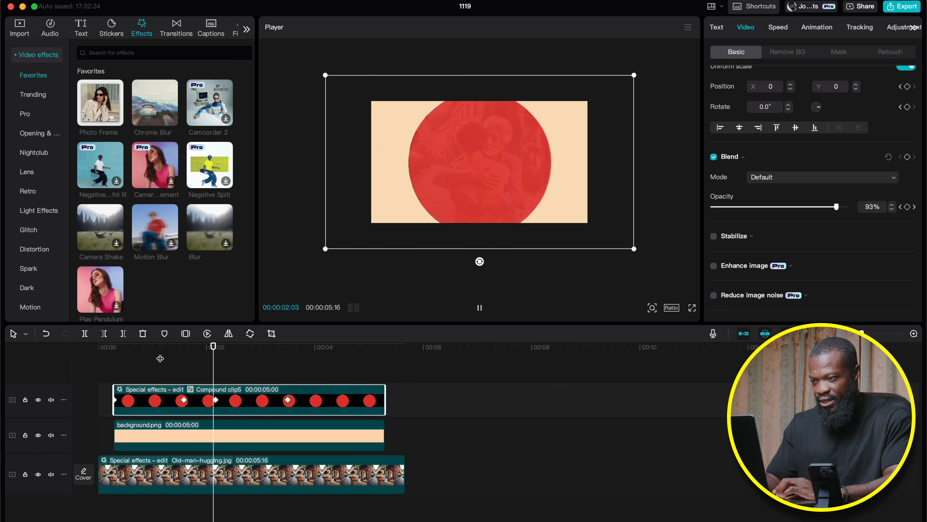
pyautogui.press('space')
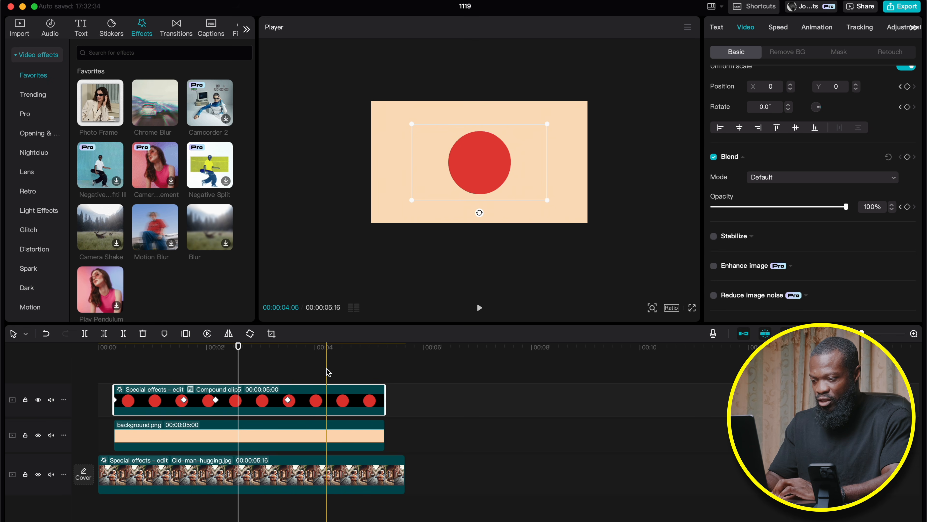
# - Split both the red dot compound clip and background.png at 00:00:04:07
pyautogui.click(330, 436)
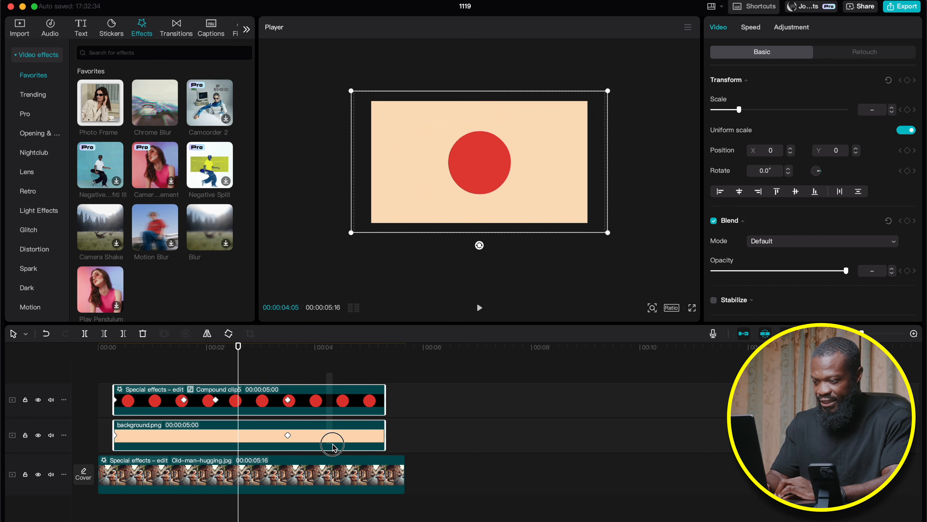
pyautogui.click(330, 347)
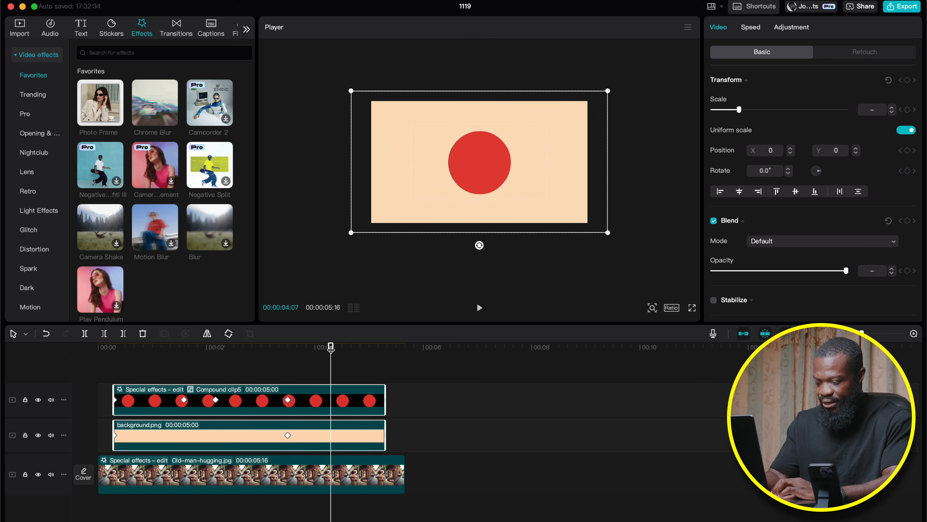
pyautogui.press('super+b')
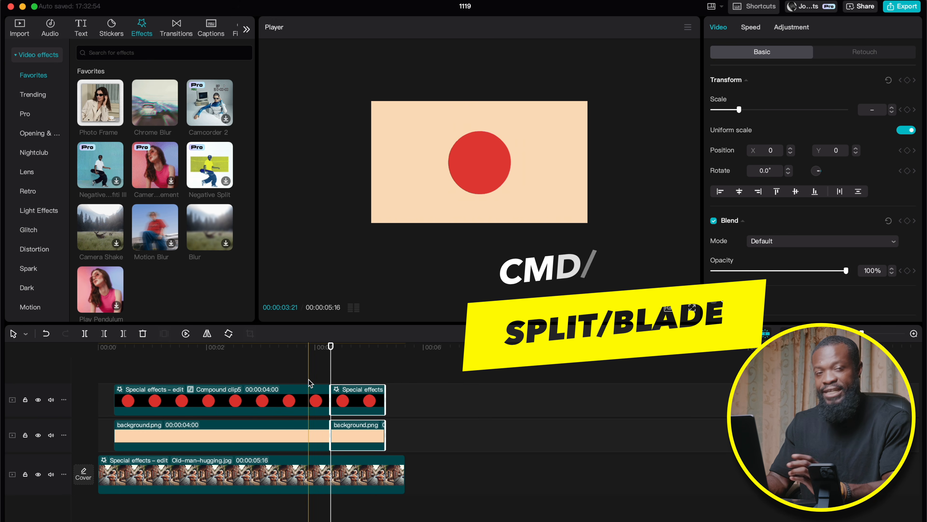
# - Trim the leading red dot and background.png clips to end at 00:00:03:15 and move their trailing pieces directly against them
pyautogui.click(301, 379)
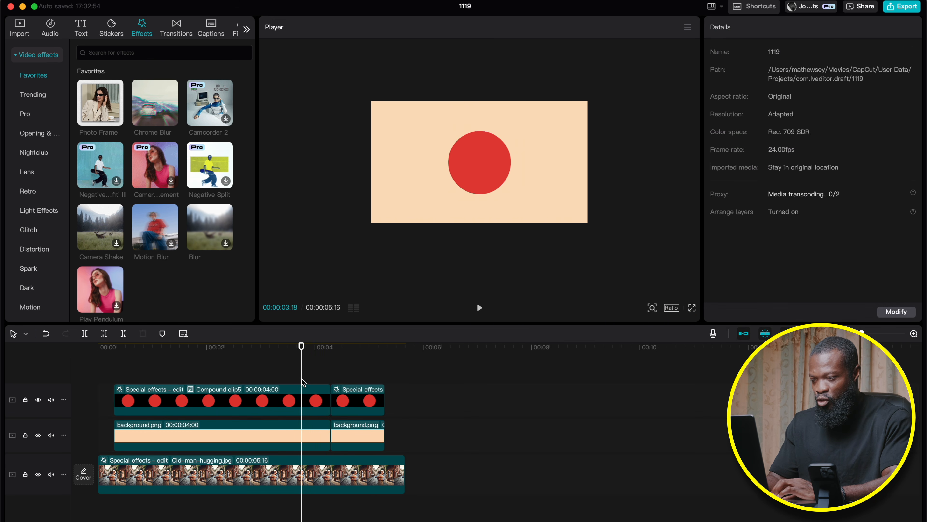
pyautogui.click(300, 403)
pyautogui.moveTo(331, 401); pyautogui.dragTo(302, 400)
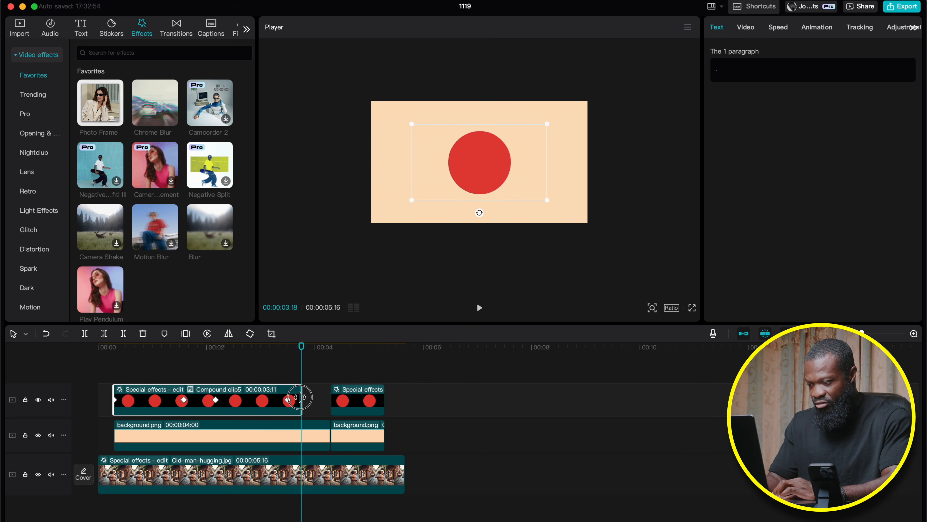
pyautogui.moveTo(326, 430); pyautogui.dragTo(301, 430)
pyautogui.click(294, 407)
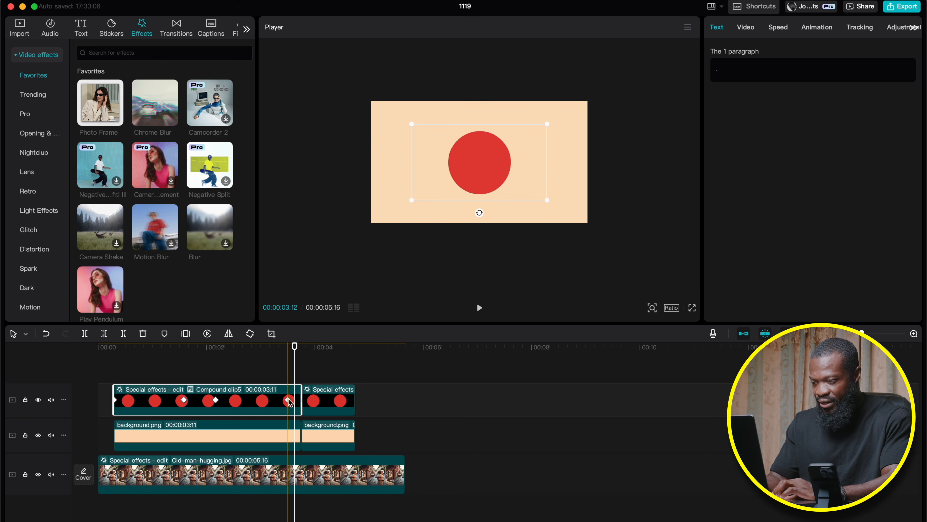
pyautogui.moveTo(300, 401); pyautogui.dragTo(295, 402)
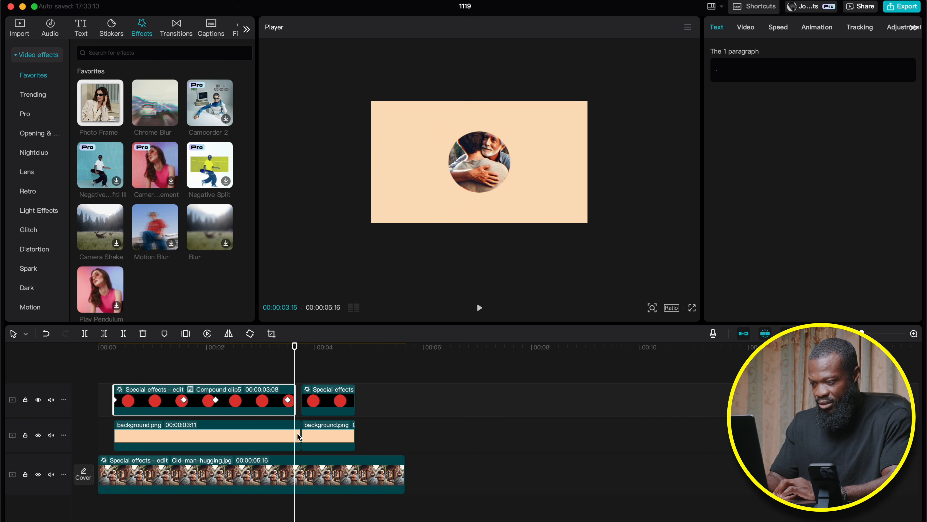
pyautogui.moveTo(298, 433); pyautogui.dragTo(295, 433)
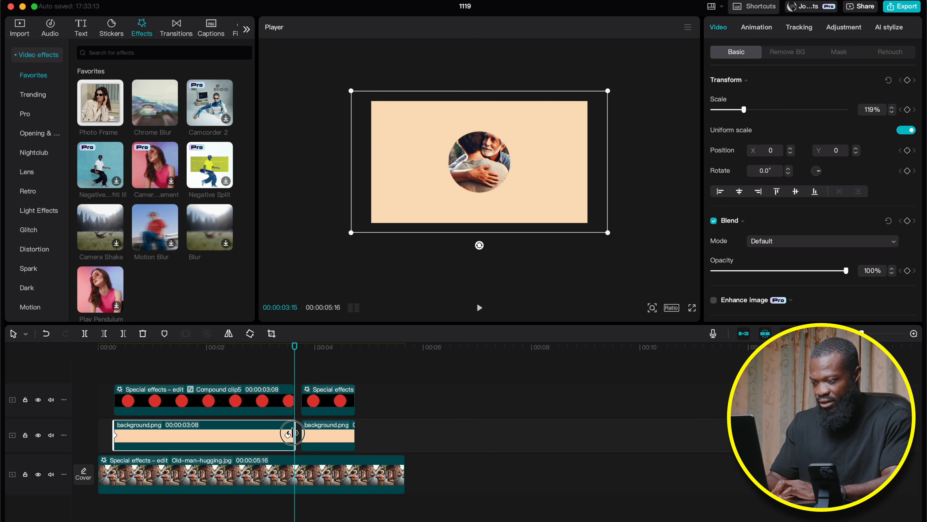
pyautogui.click(333, 398)
pyautogui.moveTo(329, 398); pyautogui.dragTo(323, 398)
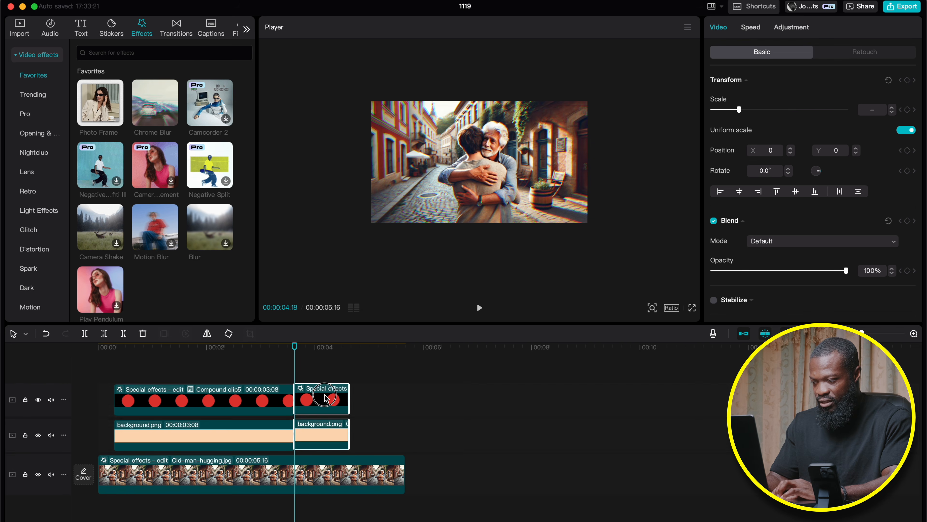
# - Combine the leading red dot and background.png clips into one compound clip
pyautogui.click(270, 365)
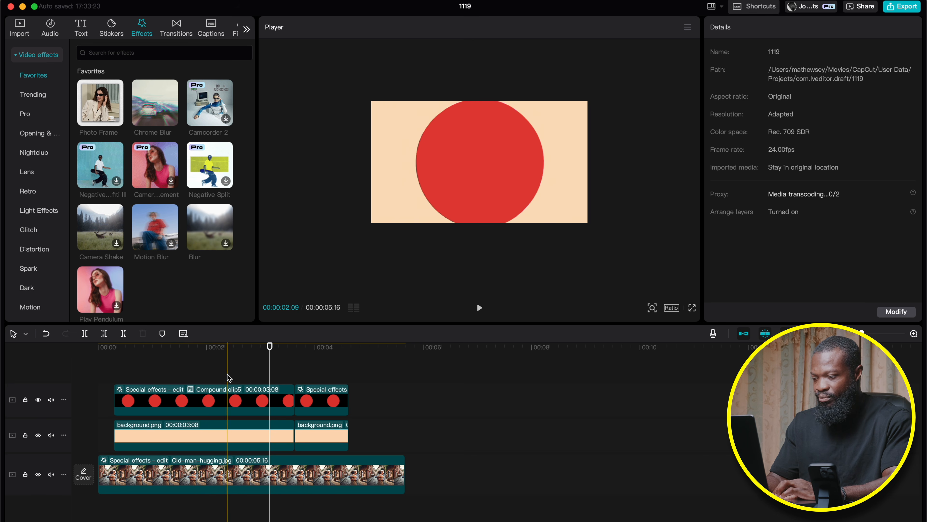
pyautogui.click(240, 436)
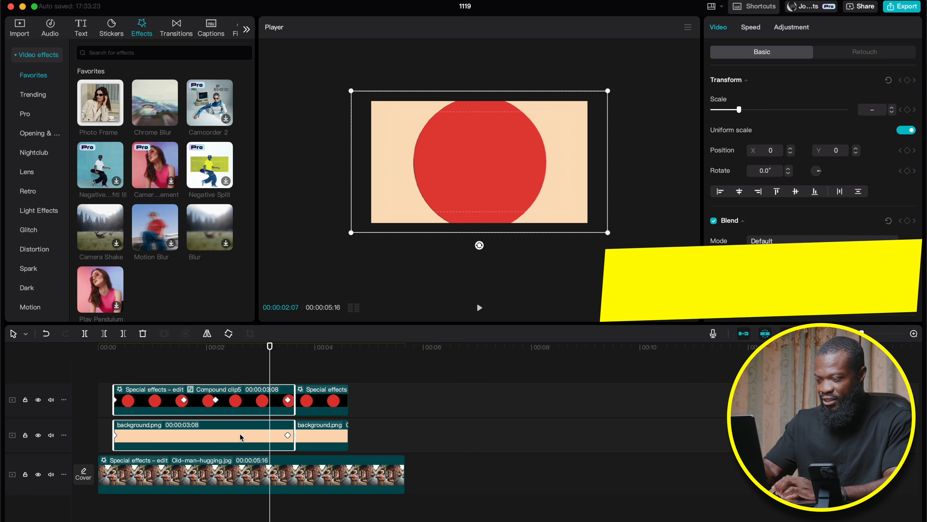
pyautogui.hotkey('alt', 'g')
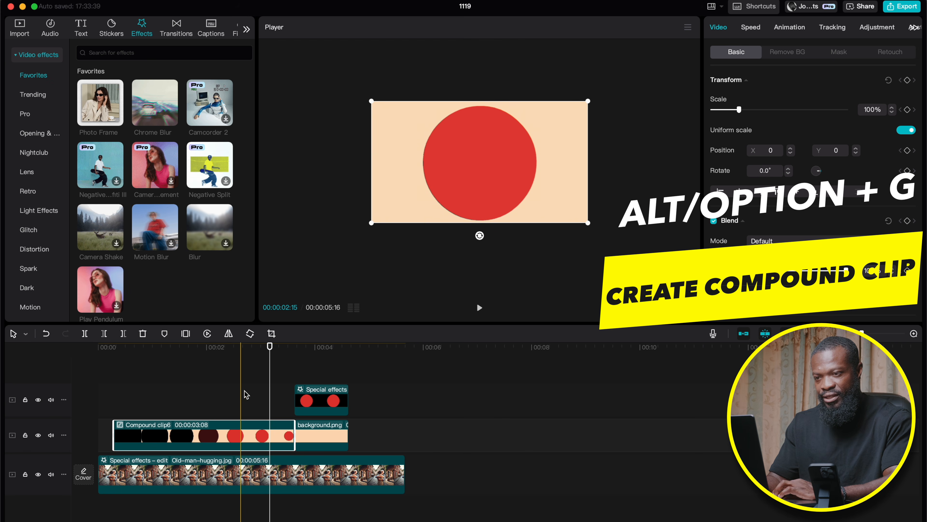
# - Apply the Flash out speed curve to the new compound clip, delete the curve's upper inner point, and play back the result
pyautogui.click(750, 27)
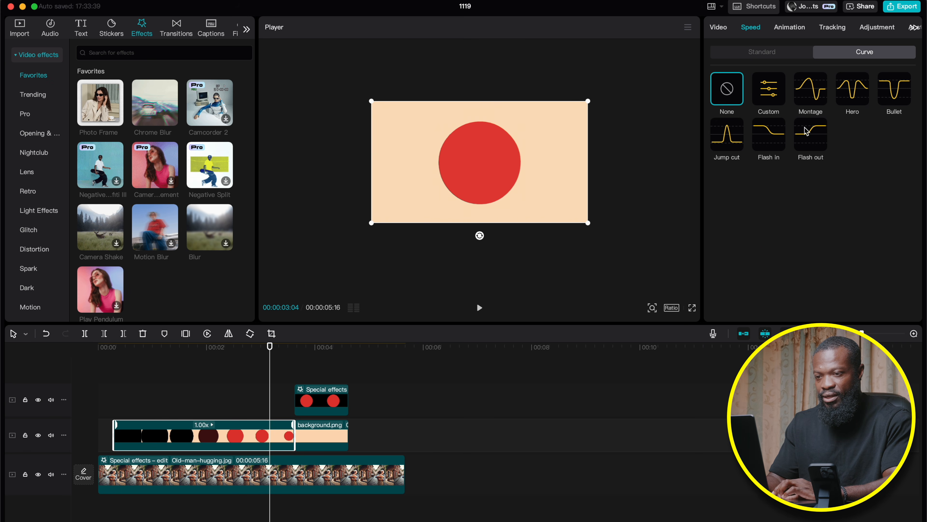
pyautogui.click(807, 132)
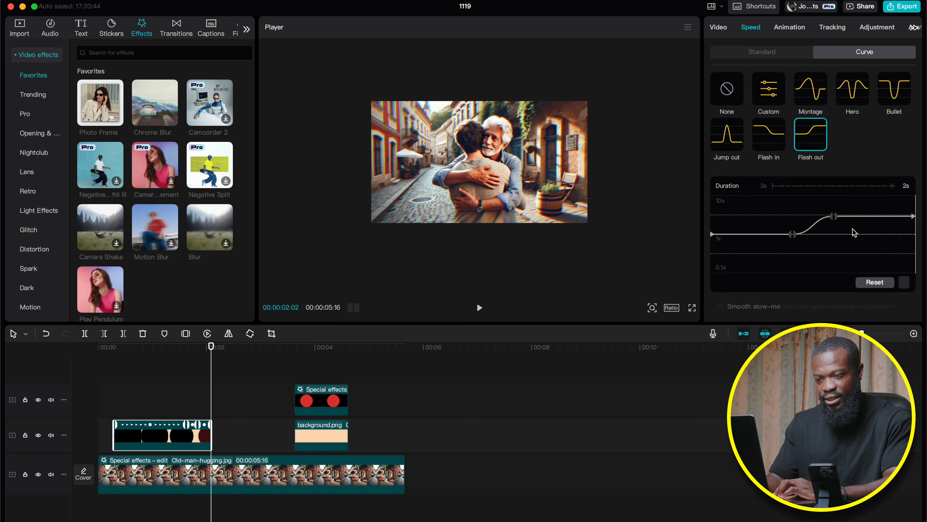
pyautogui.click(835, 219)
pyautogui.click(905, 282)
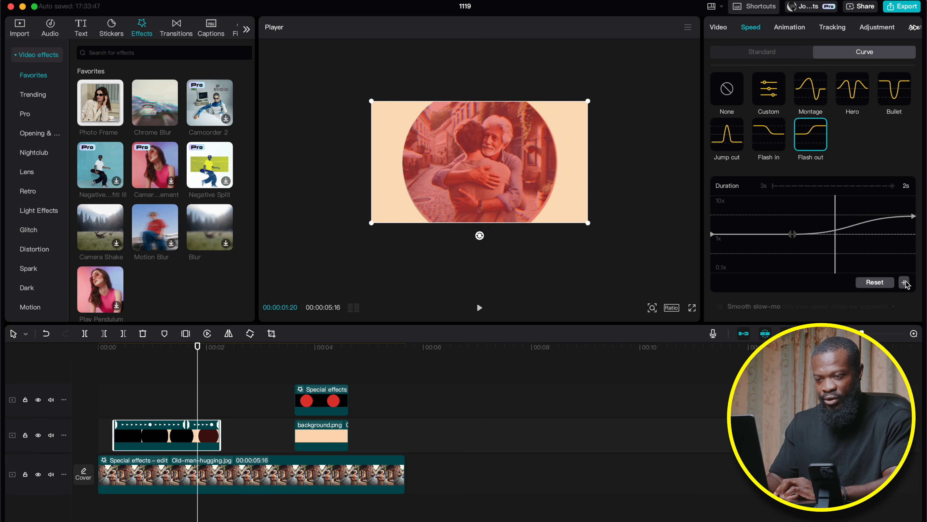
pyautogui.press('space')
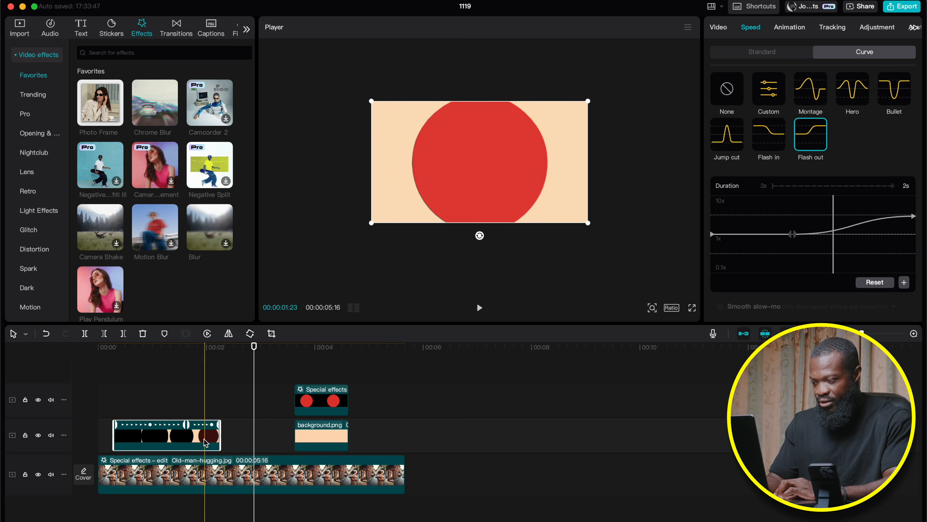
# - Move the trailing red dot and background.png clips together so they start where the sped-up compound clip ends
pyautogui.click(322, 403)
pyautogui.click(322, 435)
pyautogui.moveTo(323, 435); pyautogui.dragTo(247, 434)
pyautogui.click(176, 433)
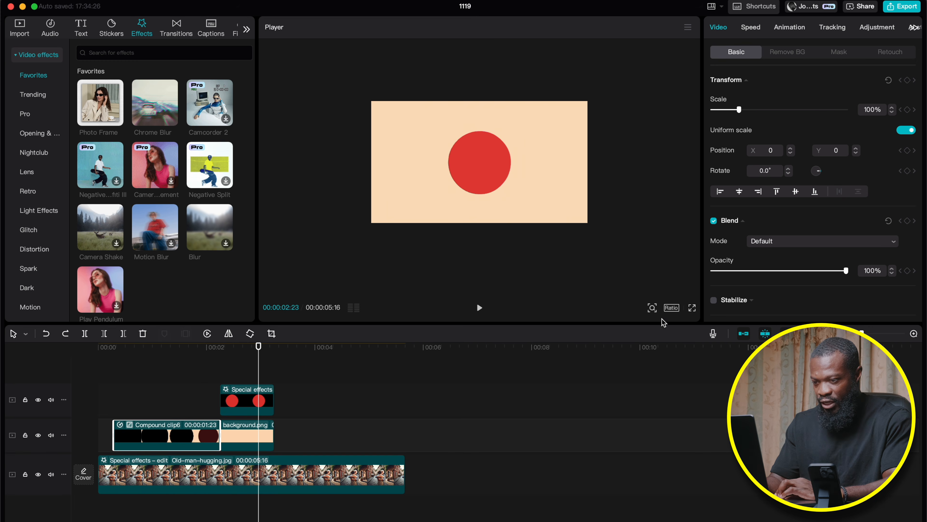
# - Remove the circle mask from the trailing background.png clip and extend the clip to the end of the hugging photo
pyautogui.moveTo(652, 308)
pyautogui.click(689, 305)
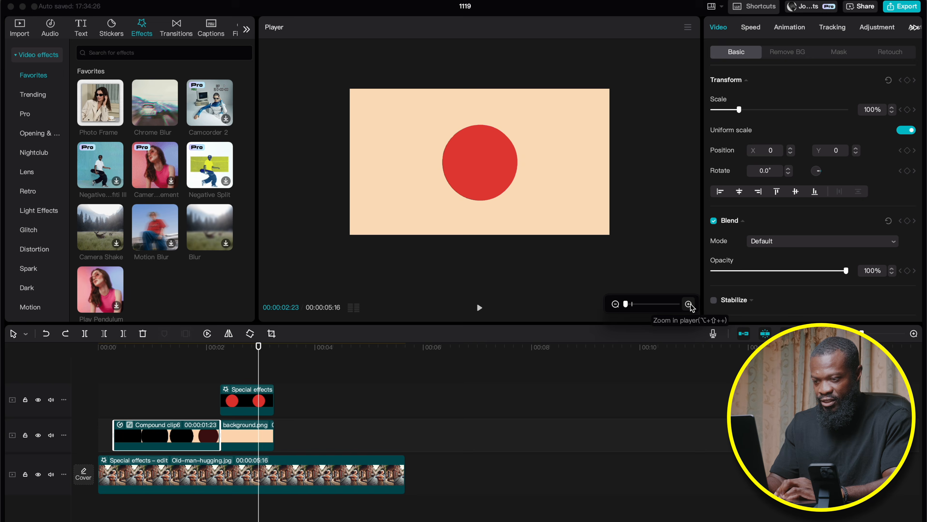
pyautogui.click(691, 304)
pyautogui.click(690, 303)
pyautogui.click(691, 304)
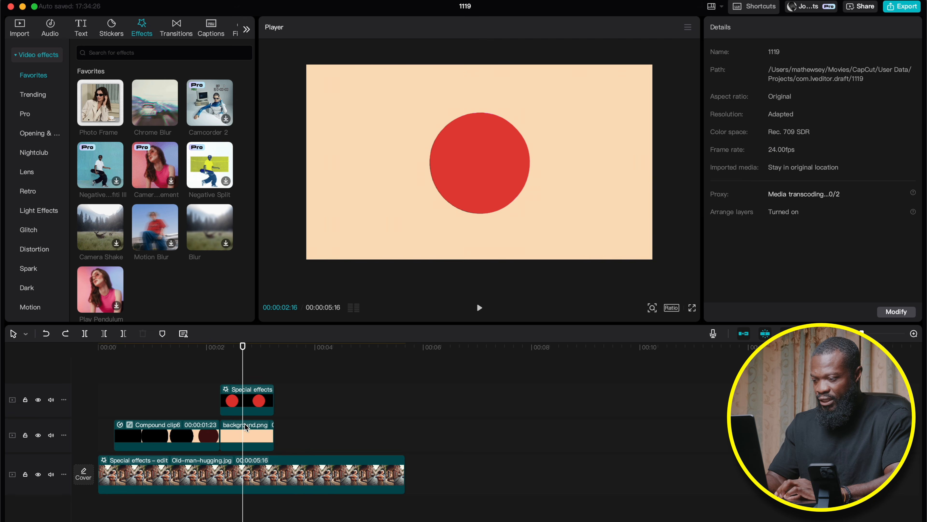
pyautogui.click(242, 437)
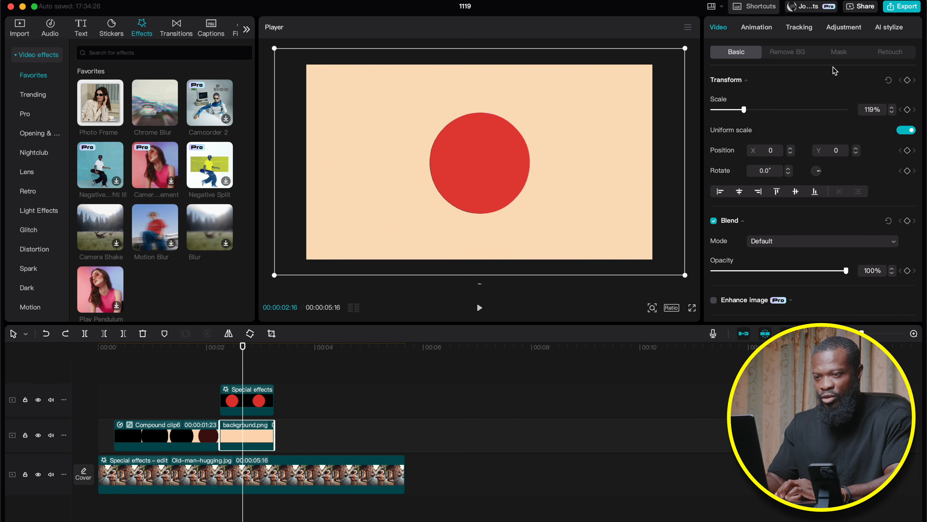
pyautogui.click(839, 53)
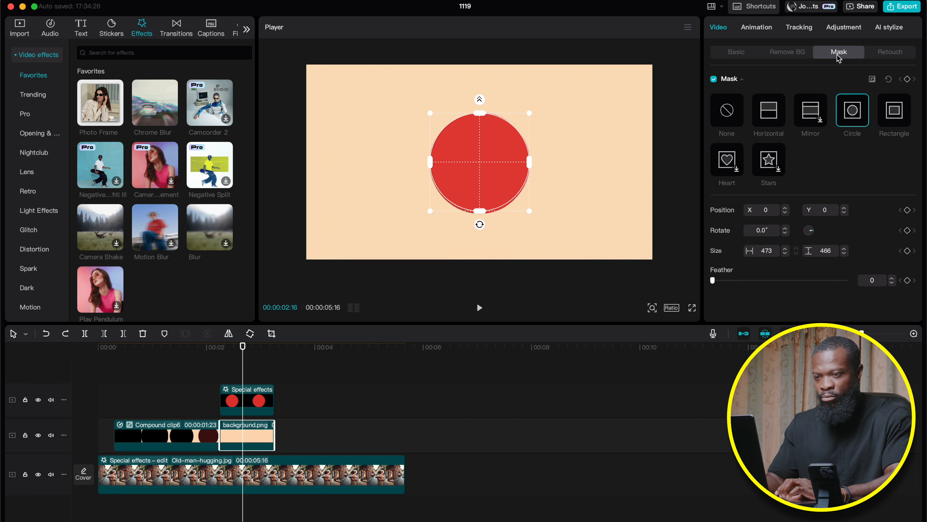
pyautogui.click(727, 114)
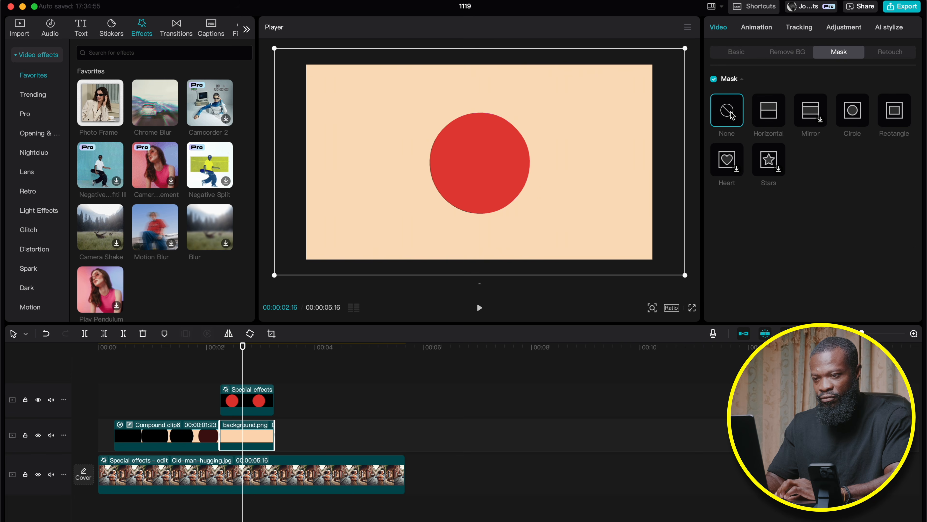
pyautogui.moveTo(275, 435); pyautogui.dragTo(405, 425)
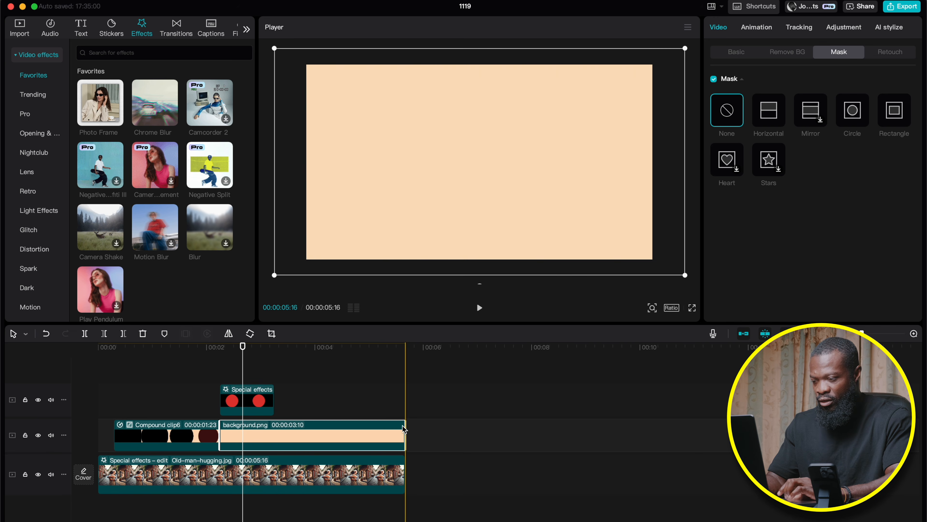
# - Lengthen the dot text inside its compound clip to 00:00:12:21, then extend the trailing dot clip on the main timeline
pyautogui.click(245, 400)
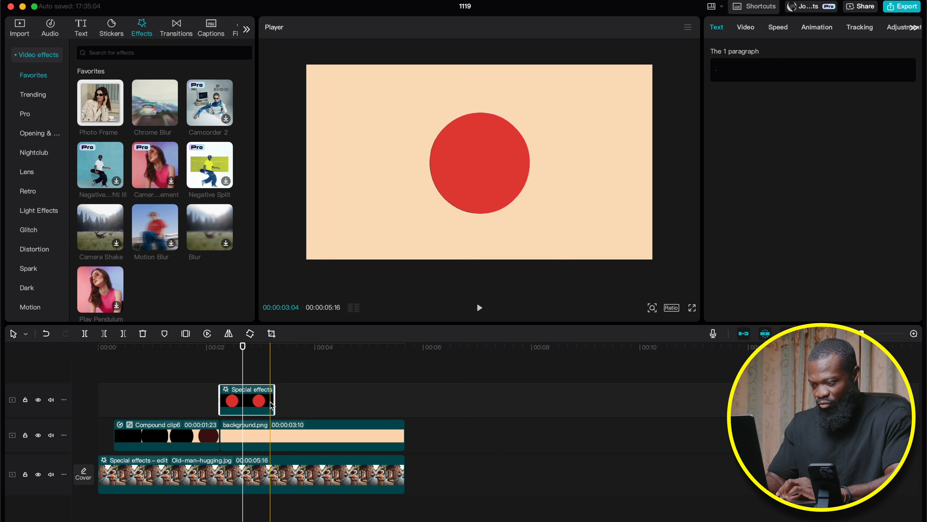
pyautogui.doubleClick(245, 404)
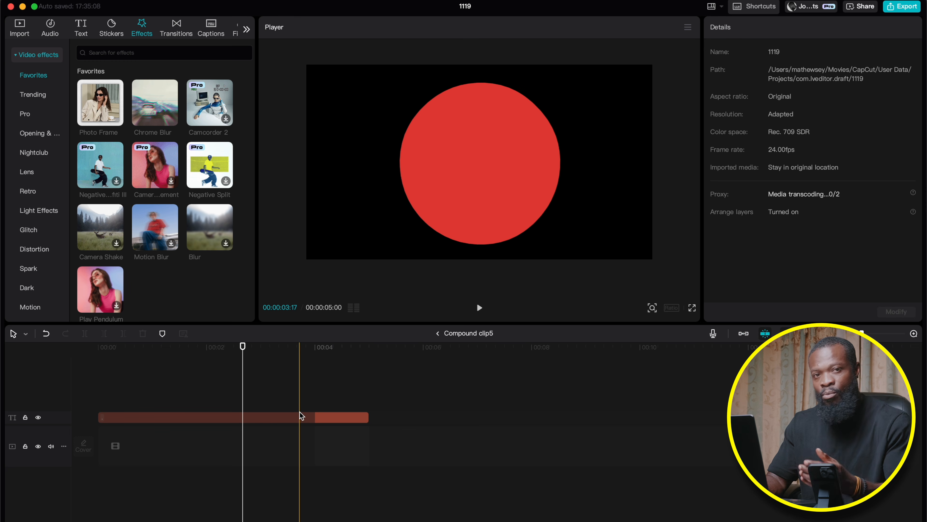
pyautogui.moveTo(367, 417); pyautogui.dragTo(755, 417)
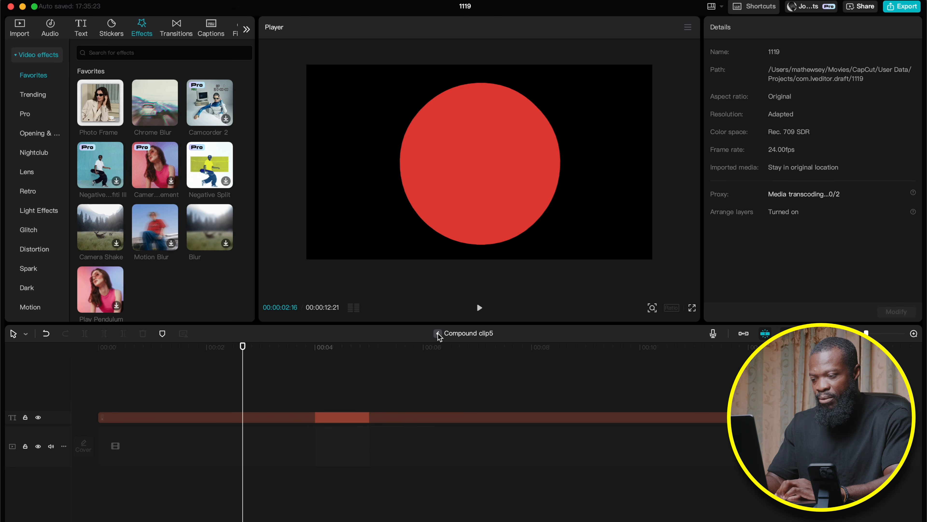
pyautogui.click(438, 333)
pyautogui.moveTo(275, 392); pyautogui.dragTo(404, 393)
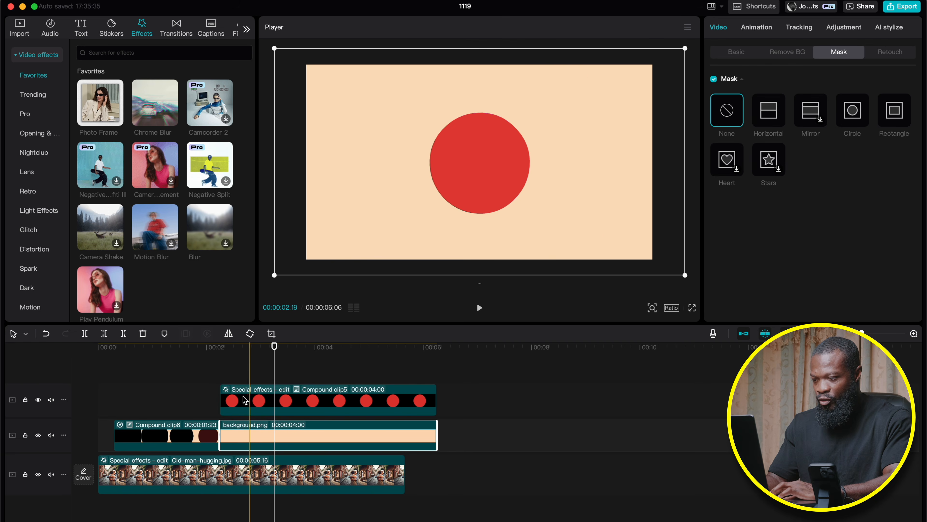
# - Animate the trailing dot clip with a 63% scale keyframe at its start and a slightly smaller scale at 00:00:05:16, and play it back
pyautogui.click(224, 372)
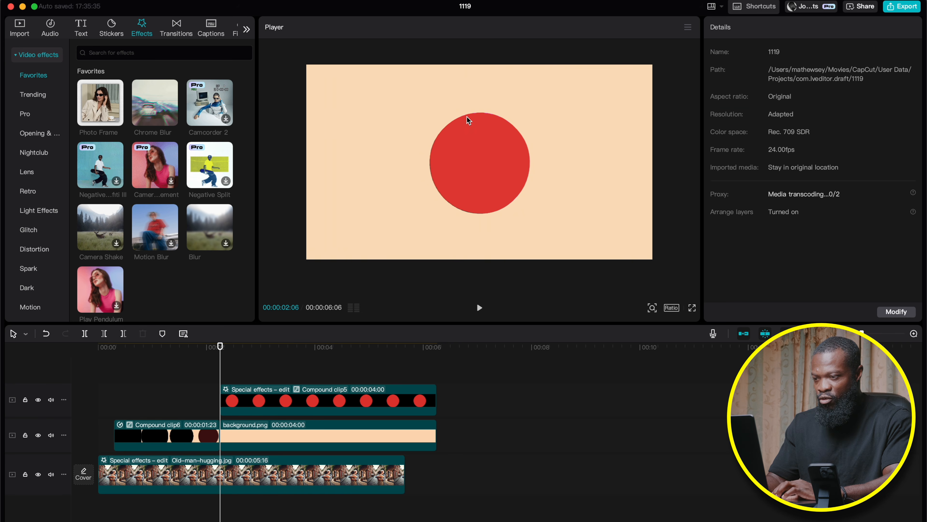
pyautogui.click(258, 401)
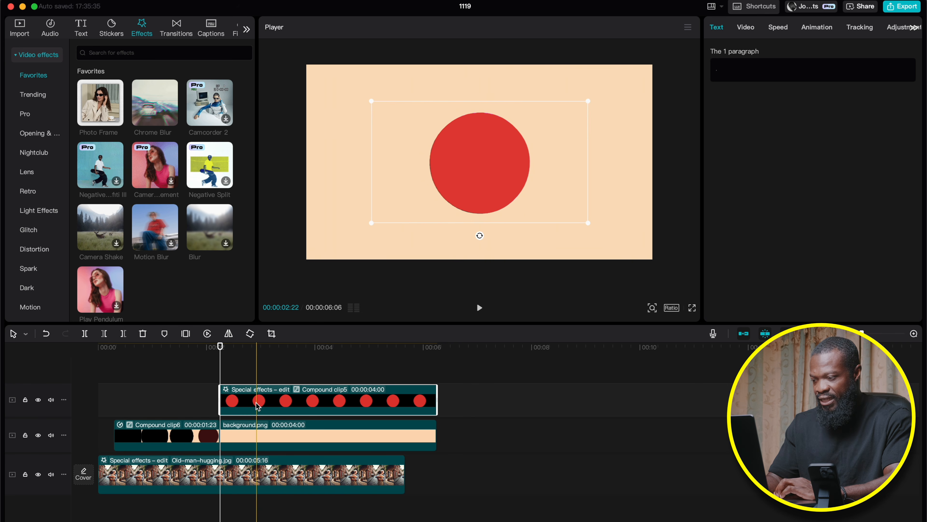
pyautogui.click(747, 28)
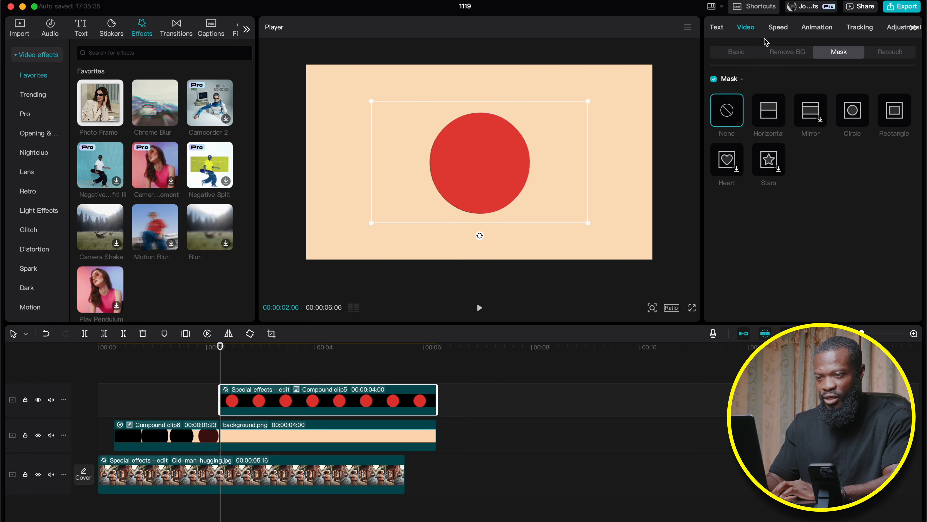
pyautogui.click(735, 53)
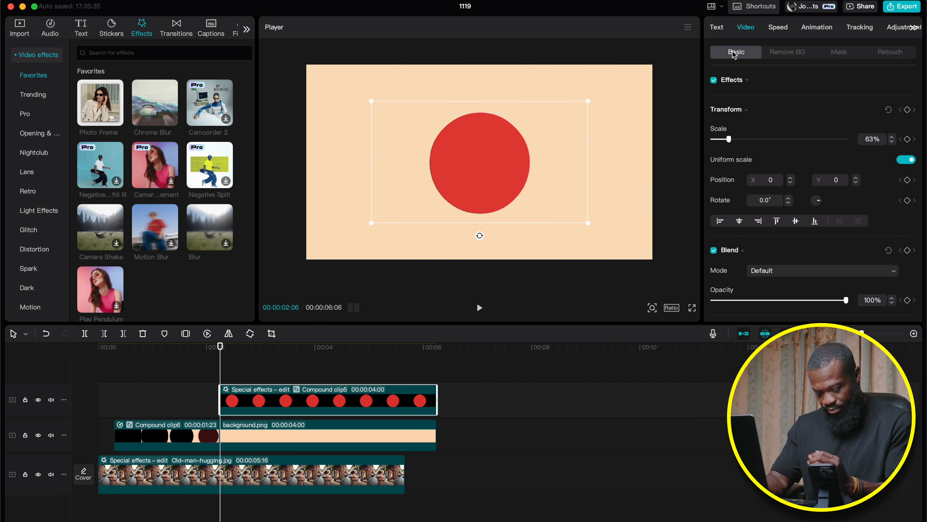
pyautogui.click(908, 140)
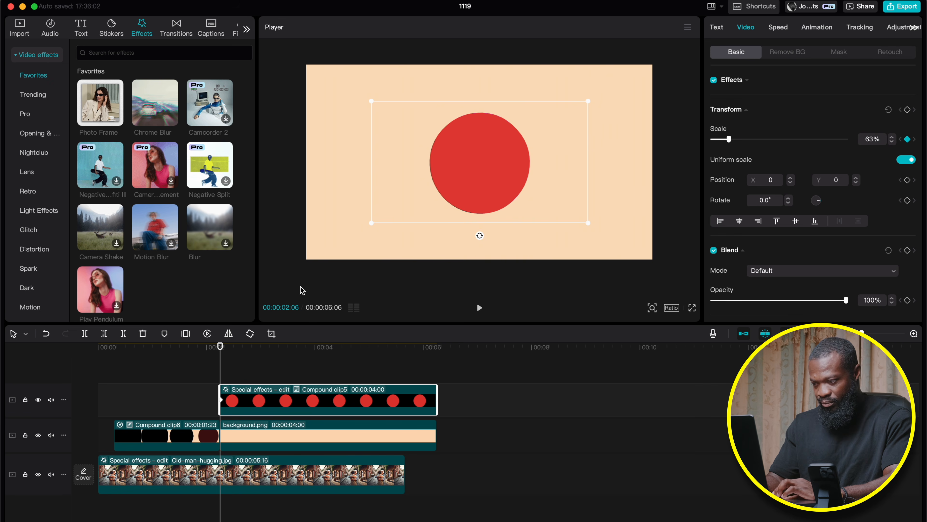
pyautogui.click(405, 349)
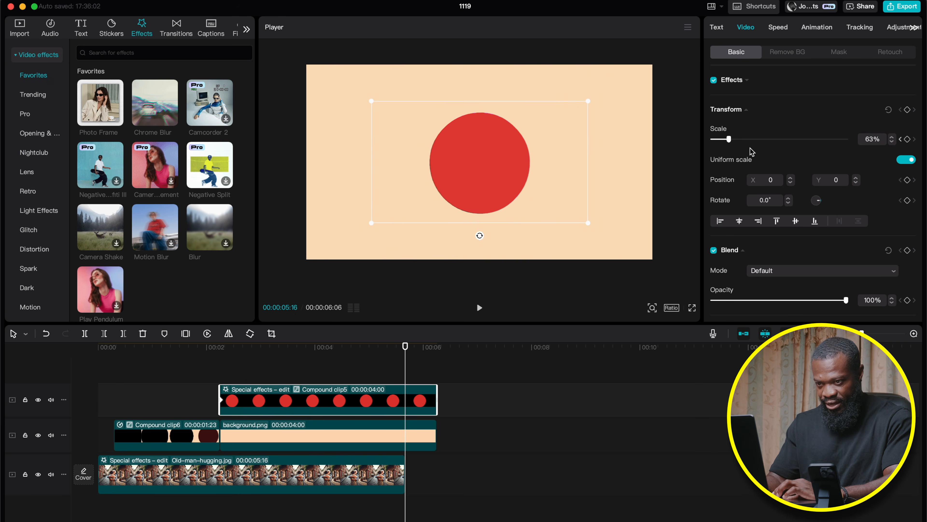
pyautogui.moveTo(728, 141); pyautogui.dragTo(727, 141)
pyautogui.click(220, 380)
pyautogui.press('space')
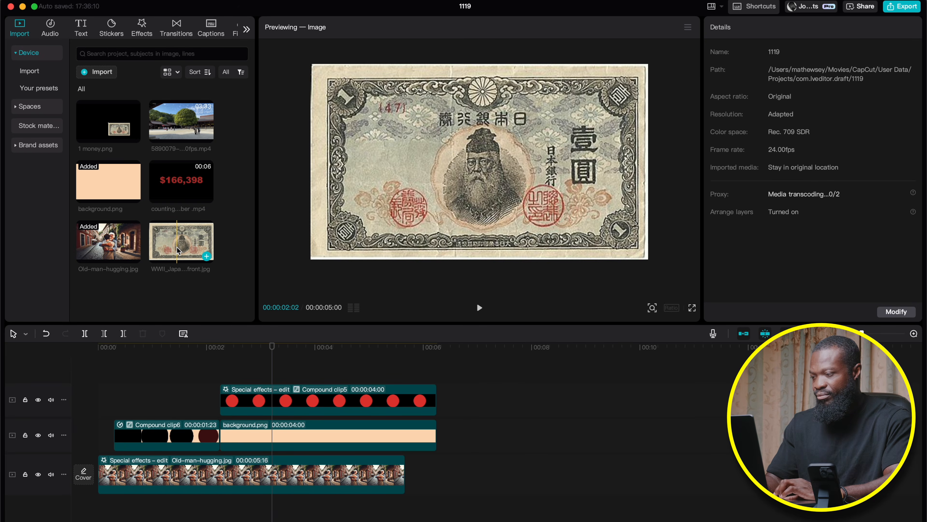
# - Add WWII_Japanese_1_yen_bill_front.jpg to the timeline past the existing clips and scale it down to 18%
pyautogui.moveTo(176, 246); pyautogui.dragTo(509, 440)
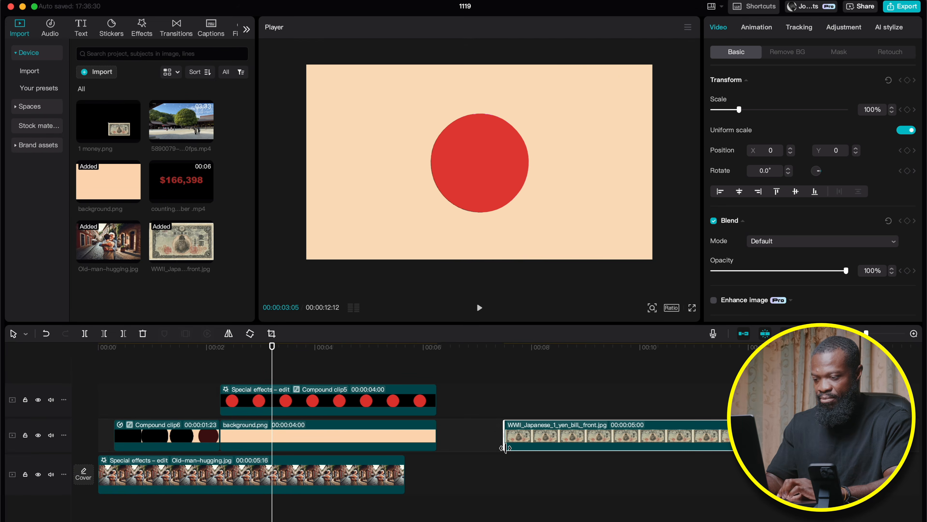
pyautogui.hscroll(3, 487, 440)
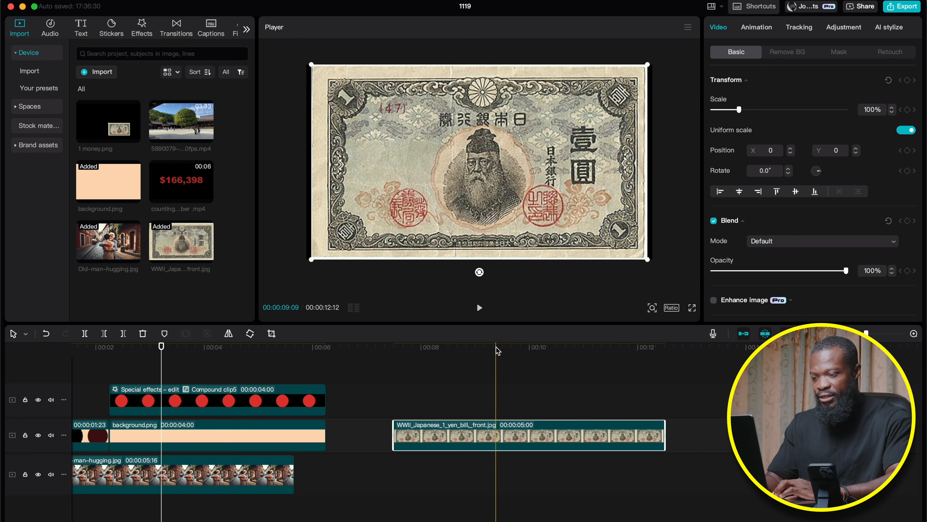
pyautogui.click(496, 353)
pyautogui.moveTo(647, 64); pyautogui.dragTo(460, 165)
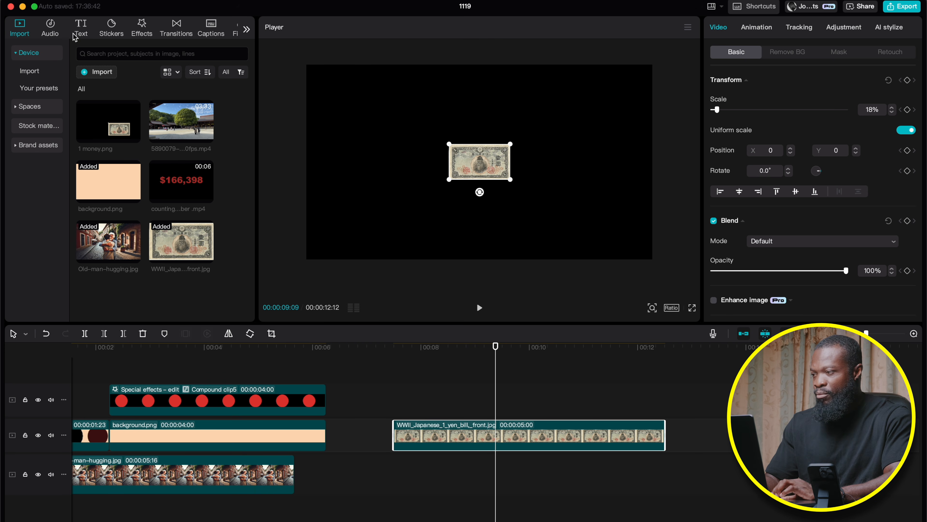
# - Add a text clip containing a single period above the yen bill and move it so the dot marks the frame's centre
pyautogui.click(82, 33)
pyautogui.moveTo(98, 82); pyautogui.dragTo(409, 377)
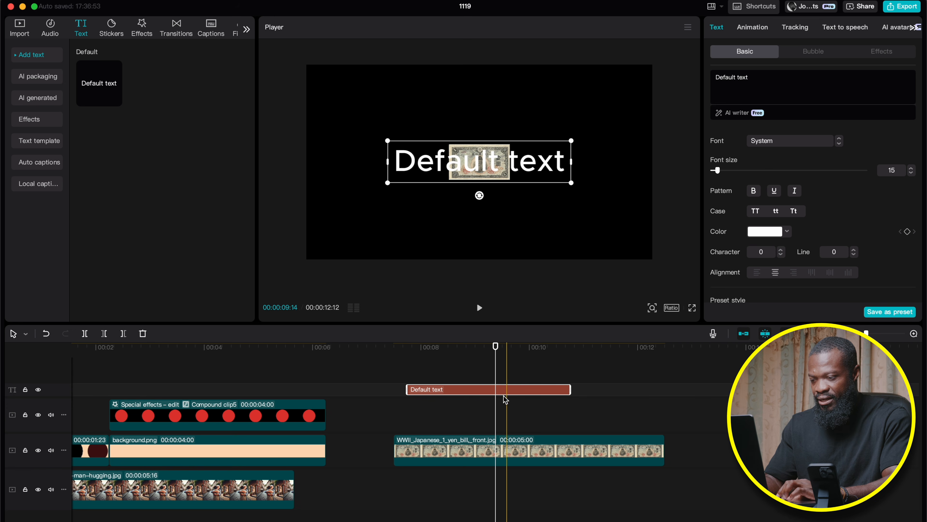
pyautogui.moveTo(756, 79); pyautogui.dragTo(691, 75)
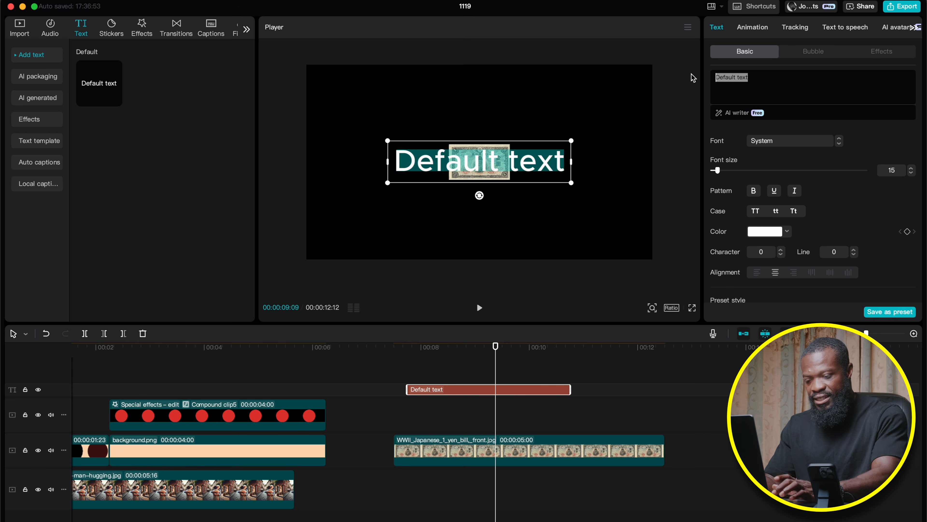
pyautogui.press('BackSpace')
pyautogui.write('.')
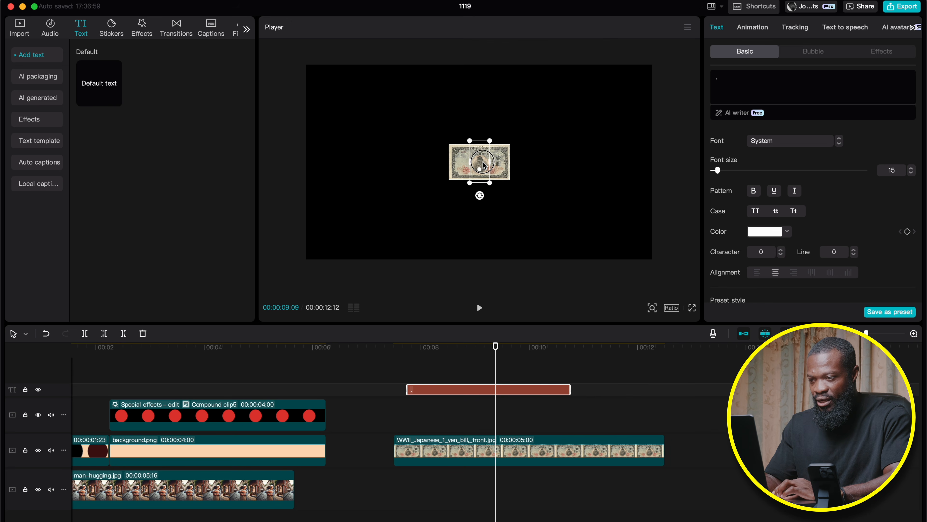
pyautogui.moveTo(483, 146); pyautogui.dragTo(486, 159)
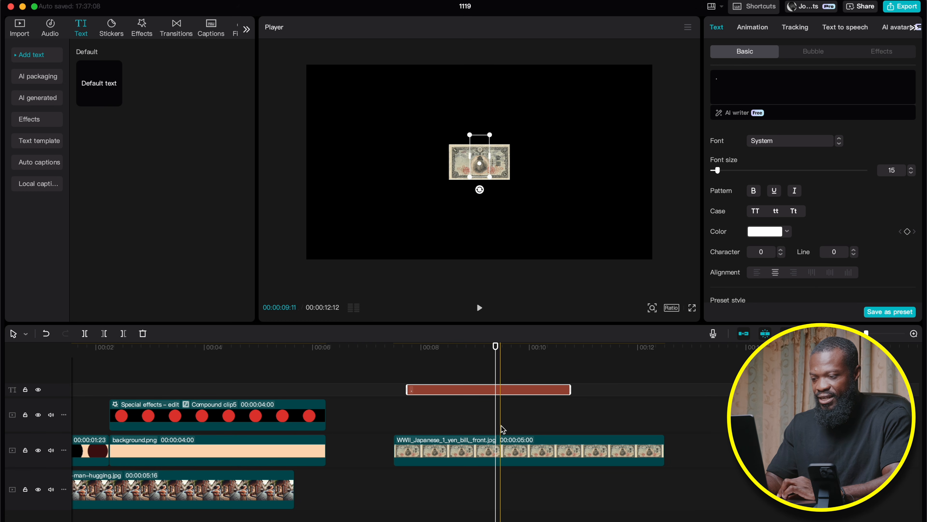
# - Move the yen bill to X 330, Y -214 so its upper-left corner meets the centre dot, and disable the dot text clip
pyautogui.click(504, 443)
pyautogui.moveTo(495, 159); pyautogui.dragTo(527, 176)
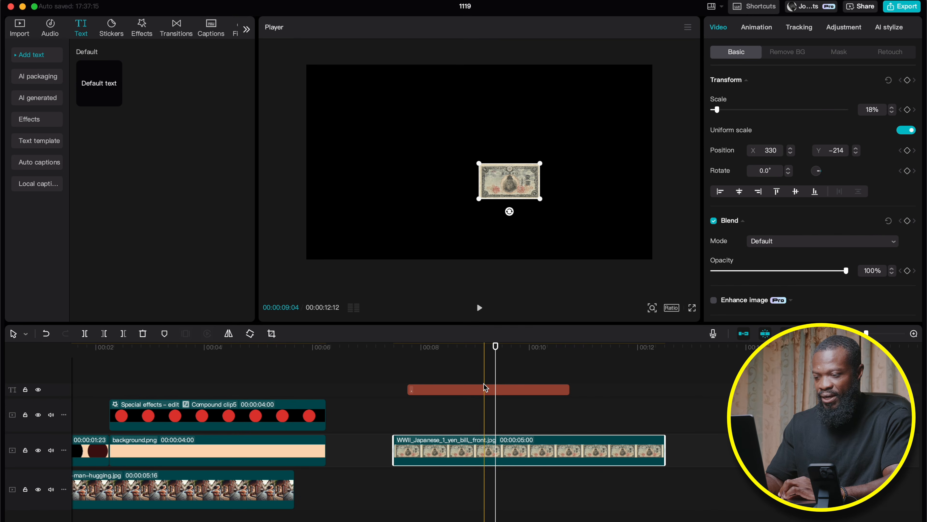
pyautogui.click(503, 462)
pyautogui.press('v')
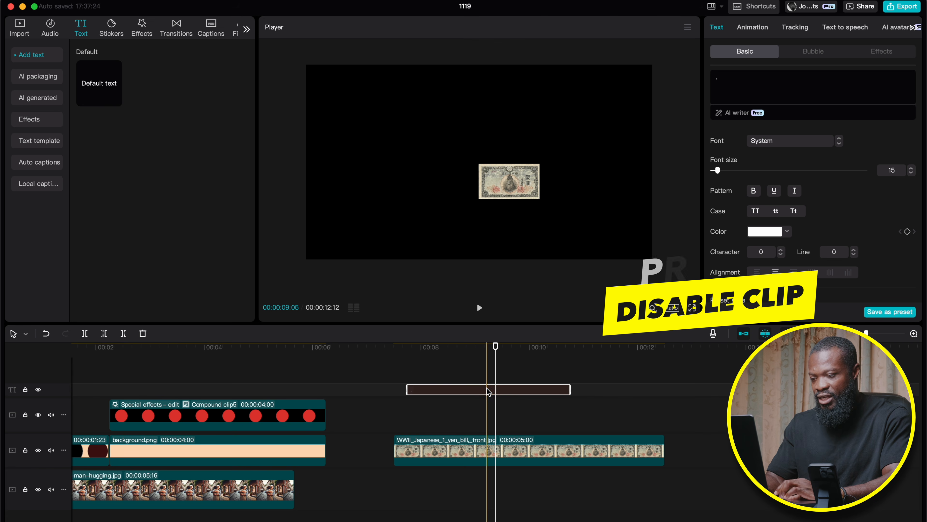
# - Export the offset yen bill as a 1080P PNG still frame named "1 image 1", with import into the project enabled
pyautogui.click(479, 450)
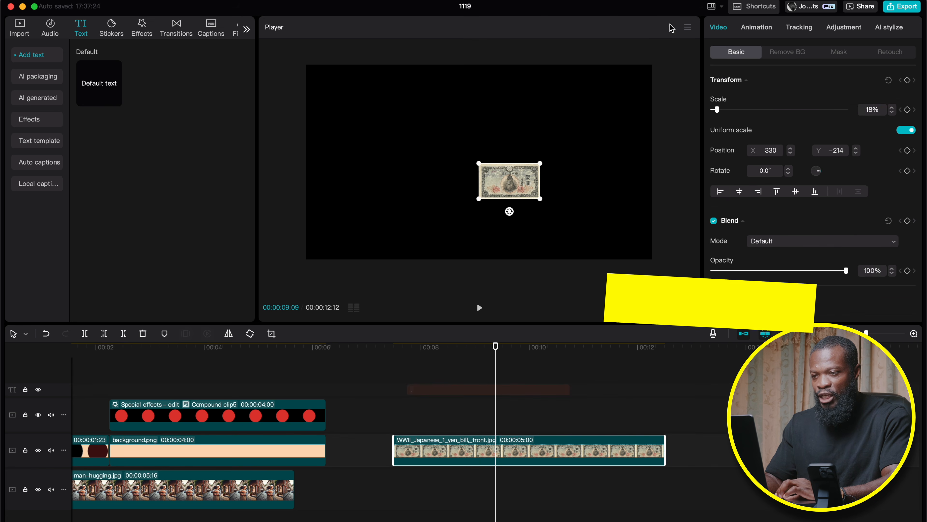
pyautogui.click(687, 30)
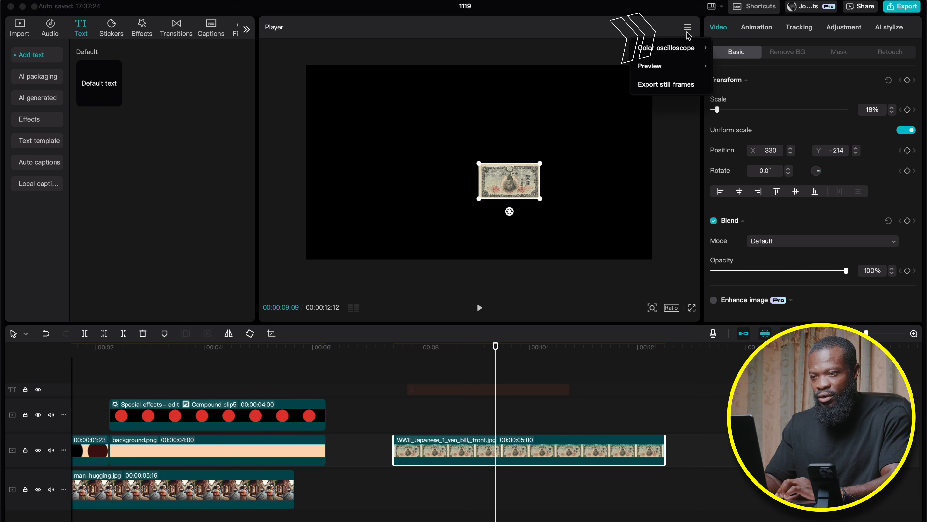
pyautogui.click(661, 85)
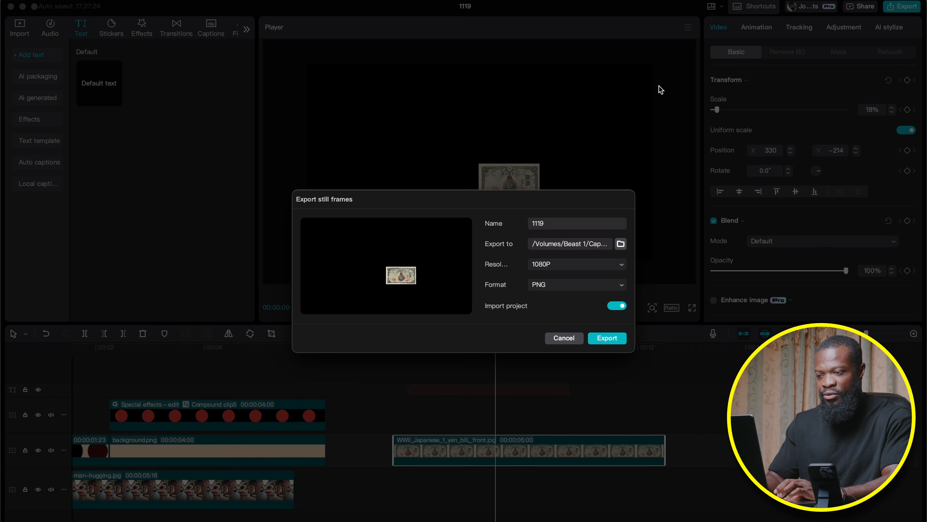
pyautogui.doubleClick(553, 225)
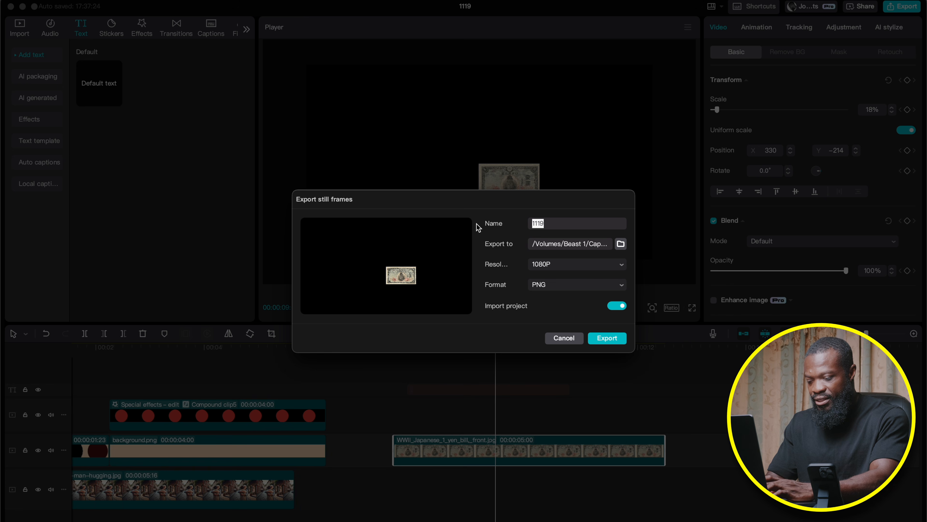
pyautogui.write('1 image')
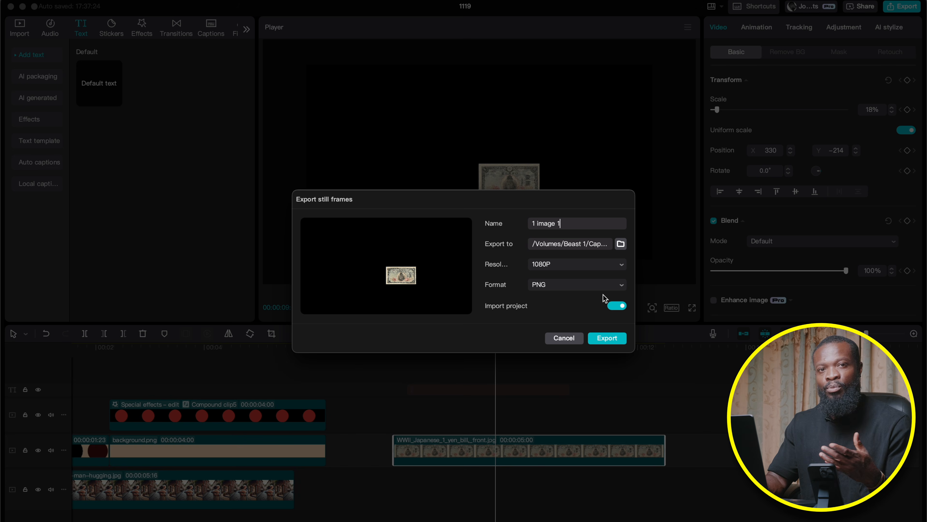
pyautogui.click(607, 338)
# - Place 1 image 1.png above the trailing dot clip and delete the original yen bill and disabled dot text clips
pyautogui.click(14, 35)
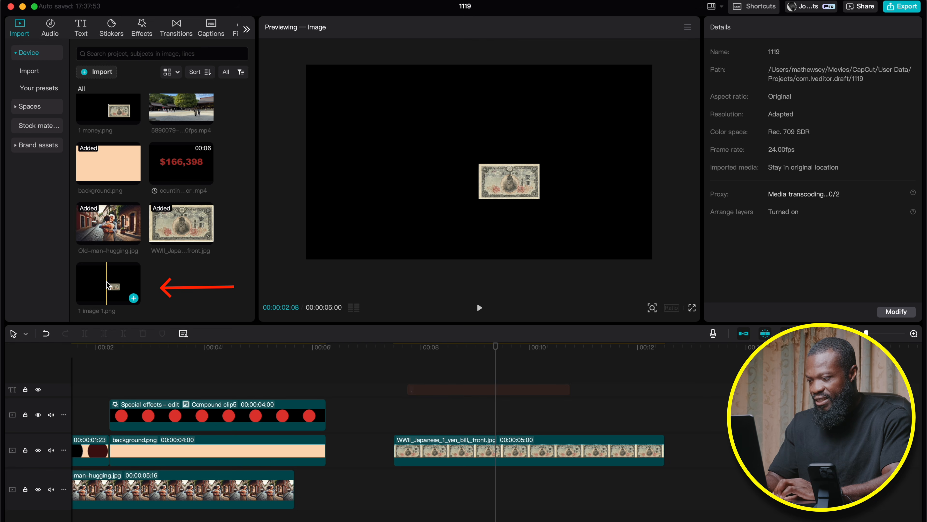
pyautogui.moveTo(106, 281); pyautogui.dragTo(180, 389)
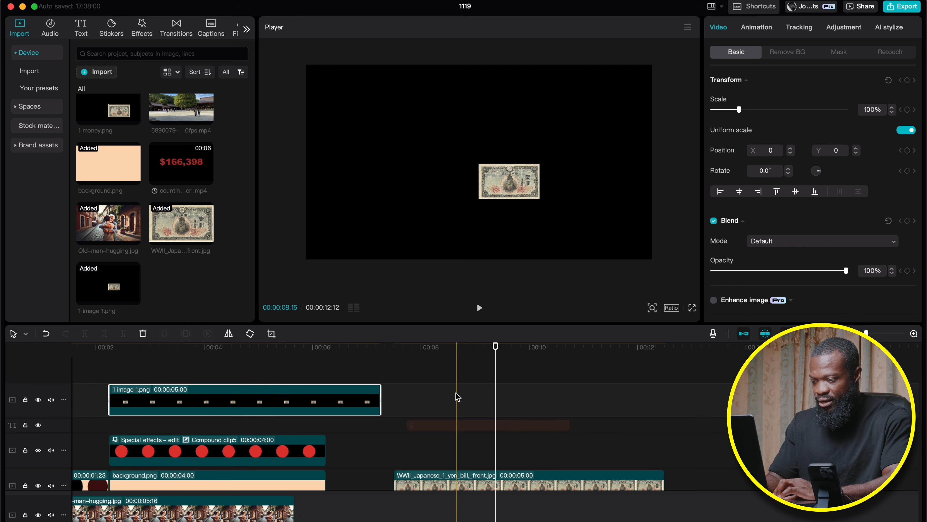
pyautogui.scroll(-1, 443, 393)
pyautogui.moveTo(457, 393); pyautogui.dragTo(487, 482)
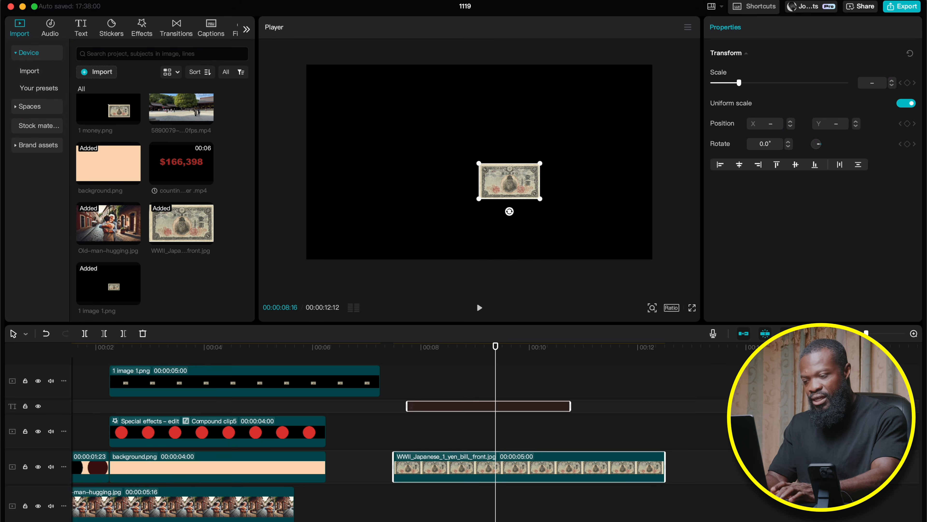
pyautogui.press('Delete')
# - Remove the black background of 1 image 1.png with auto removal
pyautogui.click(291, 360)
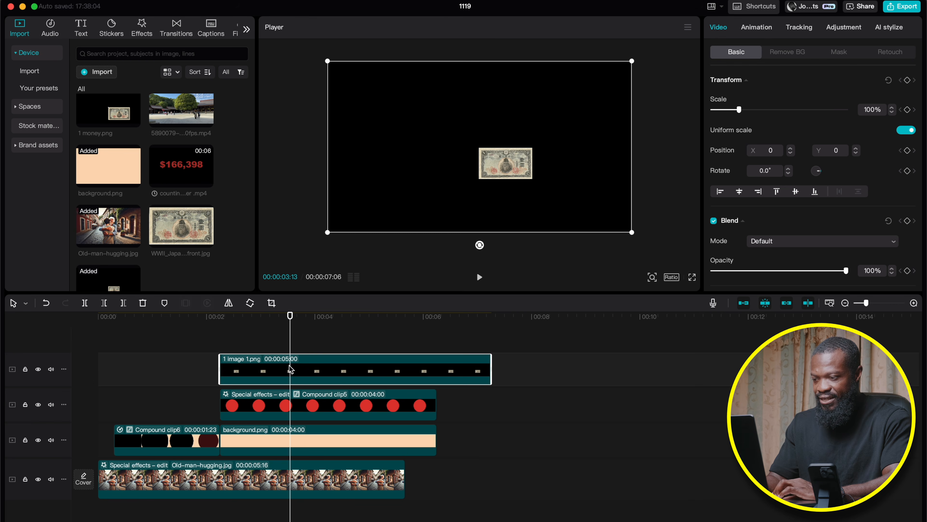
pyautogui.click(787, 56)
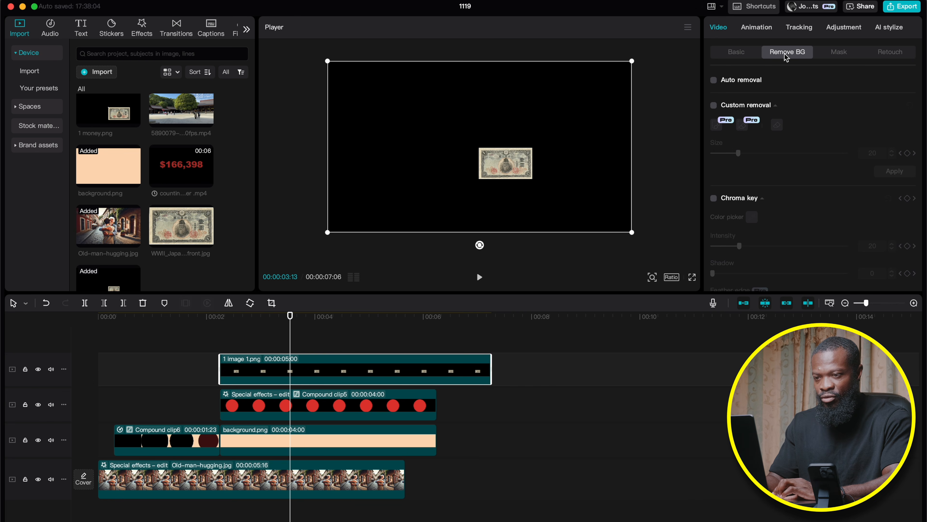
pyautogui.click(714, 81)
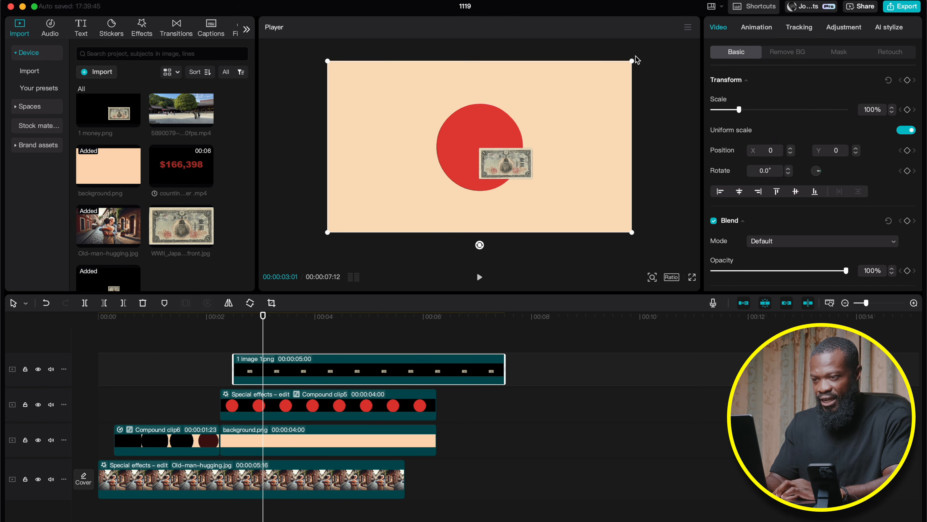
# - Scale 1 image 1.png to 127% and keyframe its transform at the clip's start with position Y at -541
pyautogui.moveTo(632, 62); pyautogui.dragTo(672, 39)
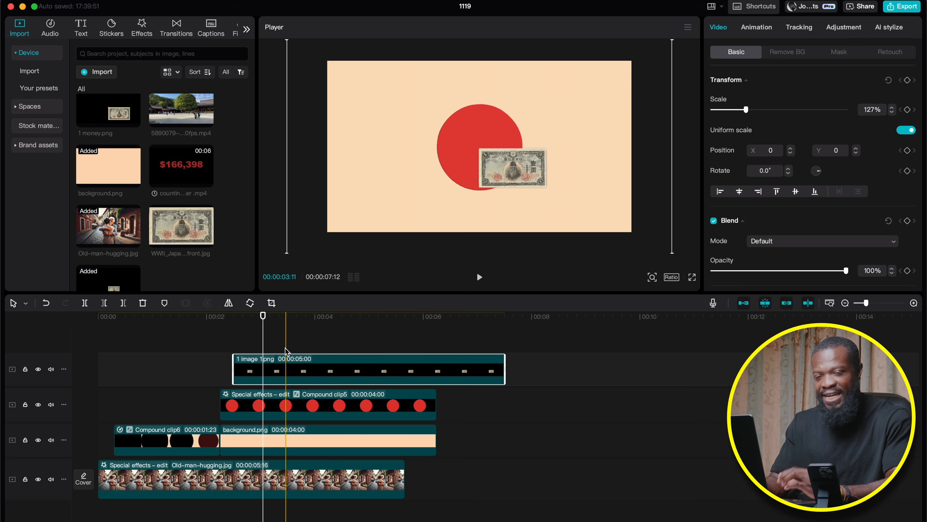
pyautogui.click(233, 317)
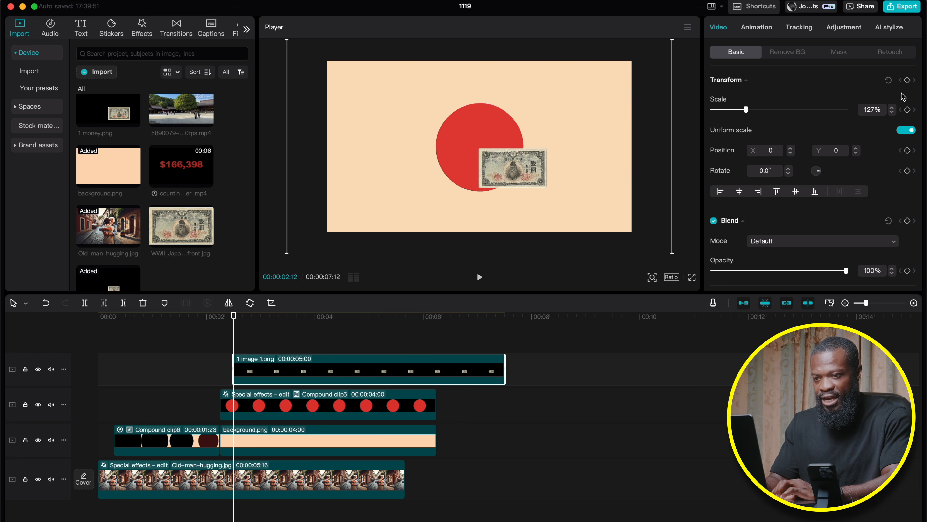
pyautogui.moveTo(519, 179); pyautogui.dragTo(516, 218)
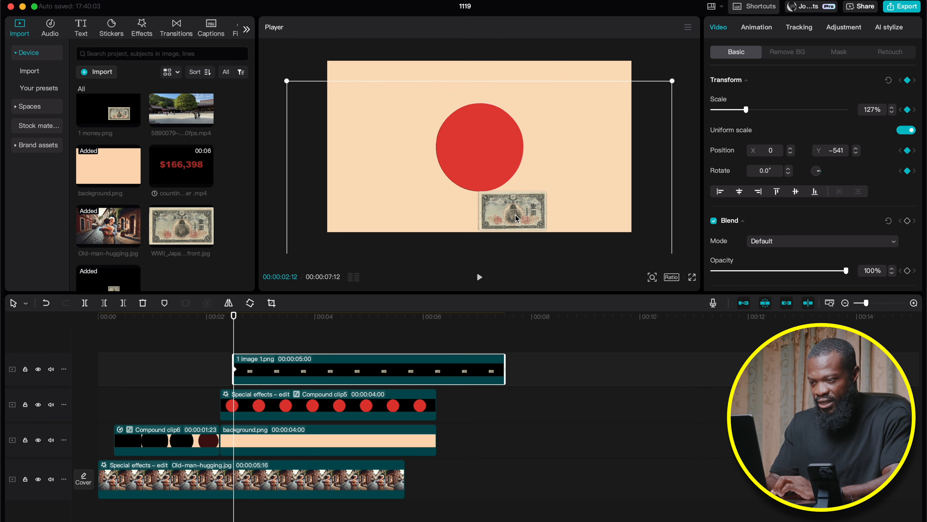
# - Keyframe the yen bill at 00:00:03:02 with rotation -59° and position X -305, Y -453, and play back the animation
pyautogui.moveTo(233, 317); pyautogui.dragTo(265, 317)
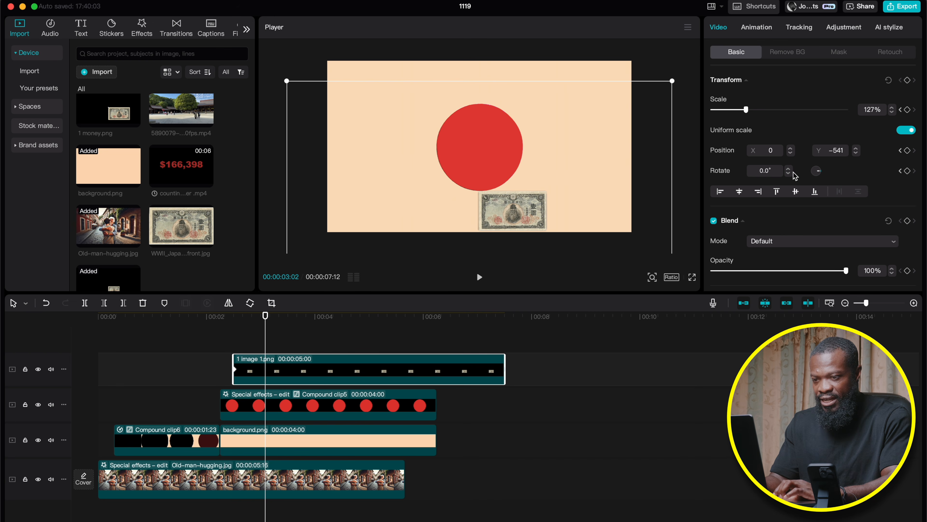
pyautogui.click(789, 173)
pyautogui.moveTo(789, 173); pyautogui.dragTo(789, 172)
pyautogui.moveTo(570, 200); pyautogui.dragTo(559, 255)
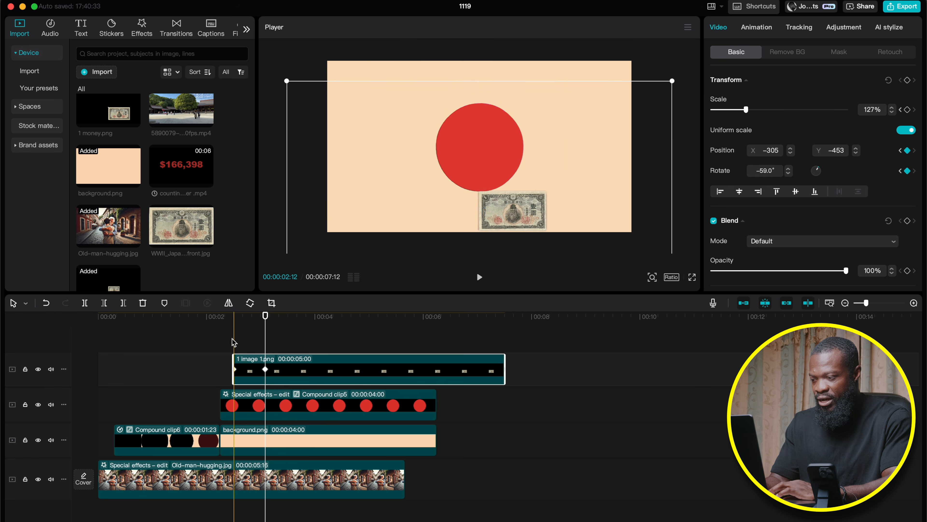
pyautogui.click(223, 344)
pyautogui.press('space')
pyautogui.click(223, 344)
pyautogui.press('space')
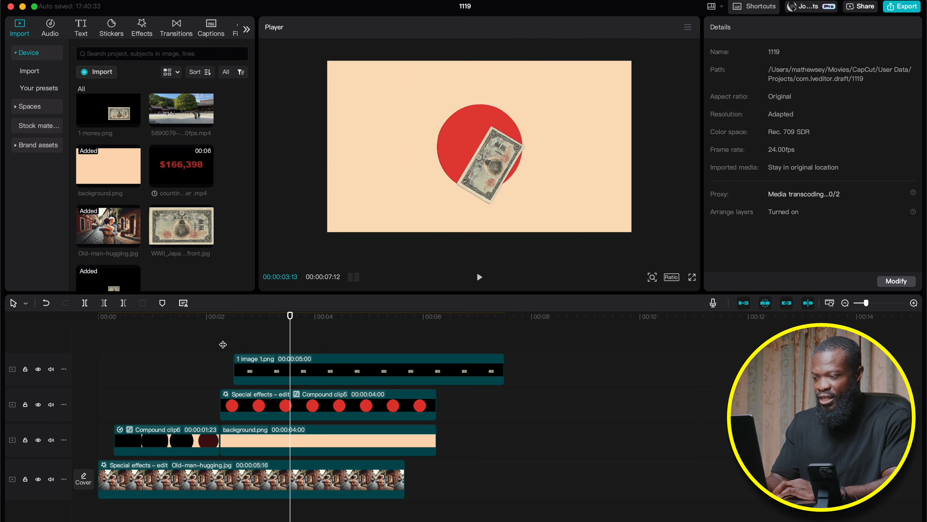
# - Duplicate the animated 1 image 1.png clip to an empty stretch further along the same track
pyautogui.click(265, 355)
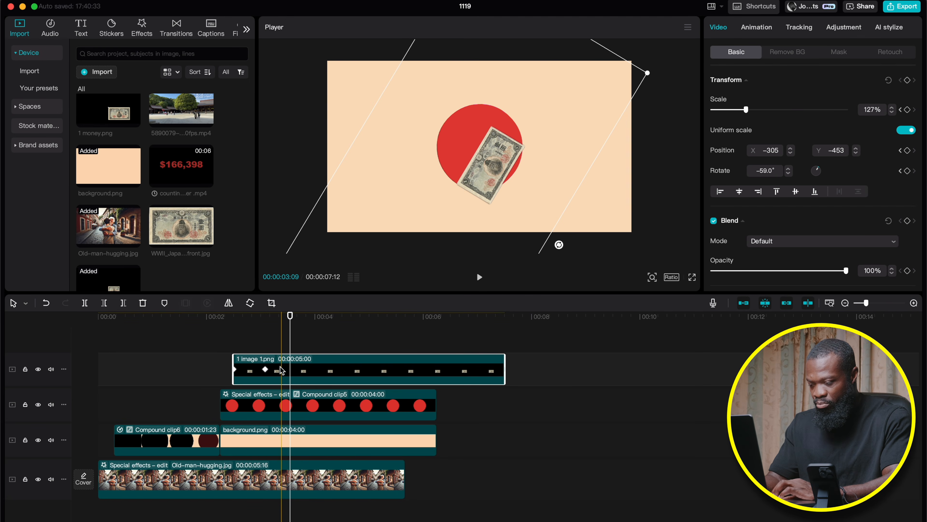
pyautogui.moveTo(281, 371); pyautogui.dragTo(667, 372)
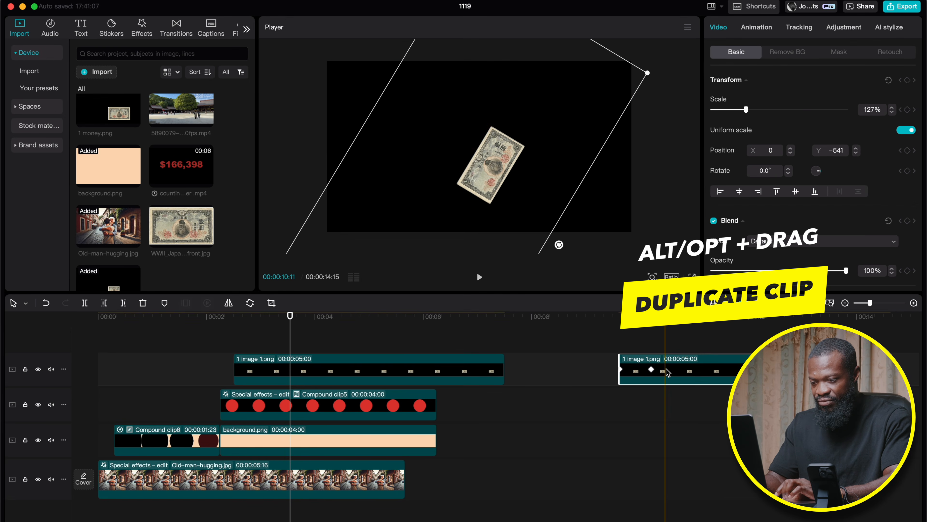
# - Turn the first 1 image 1.png clip into a compound clip and fit a circle mask of about 564 × 566 over the red dot
pyautogui.click(290, 372)
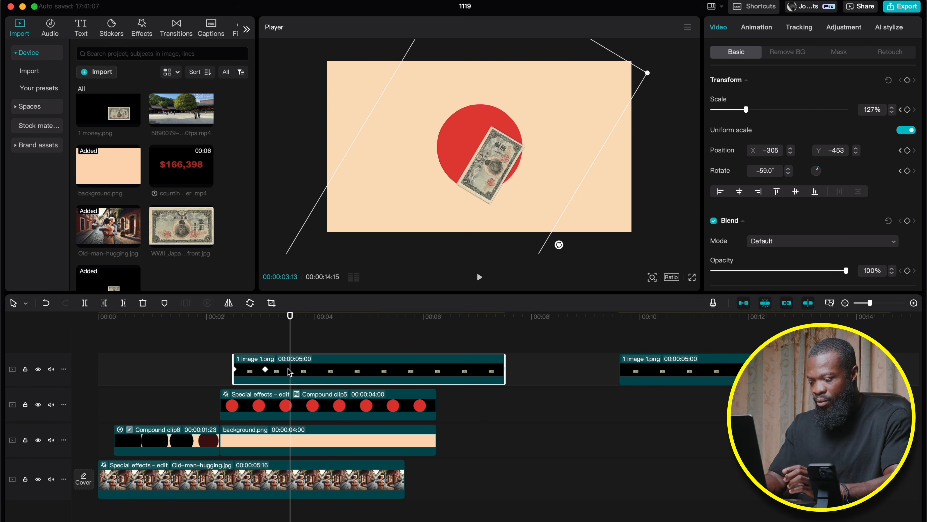
pyautogui.hotkey('alt', 'g')
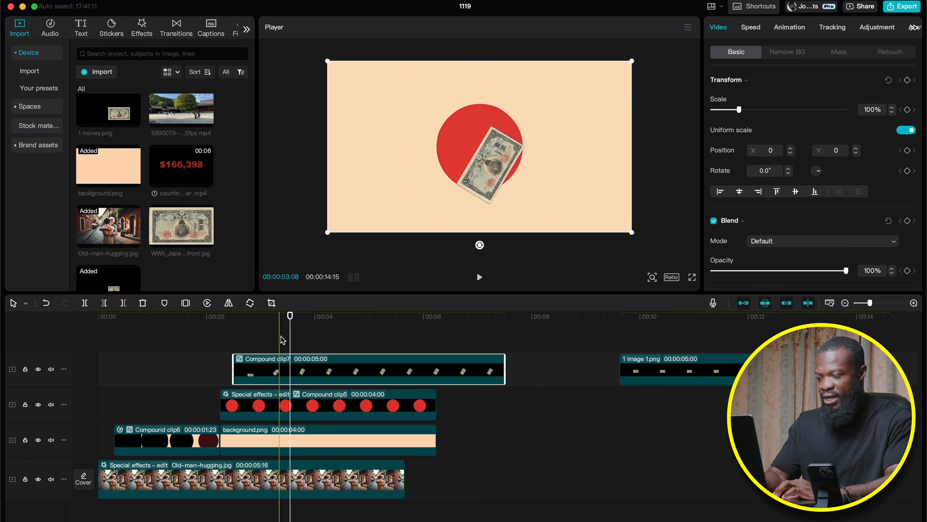
pyautogui.click(839, 51)
pyautogui.click(854, 113)
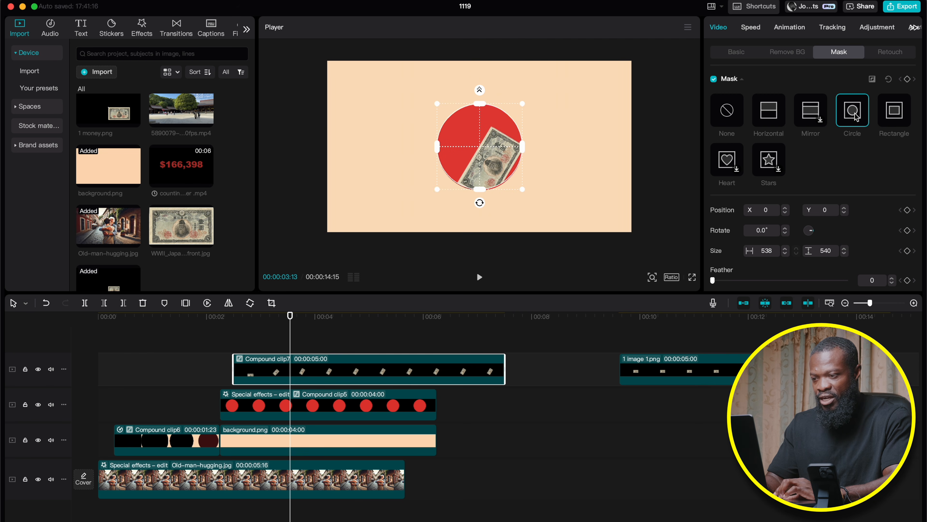
pyautogui.moveTo(522, 105); pyautogui.dragTo(525, 104)
pyautogui.click(234, 316)
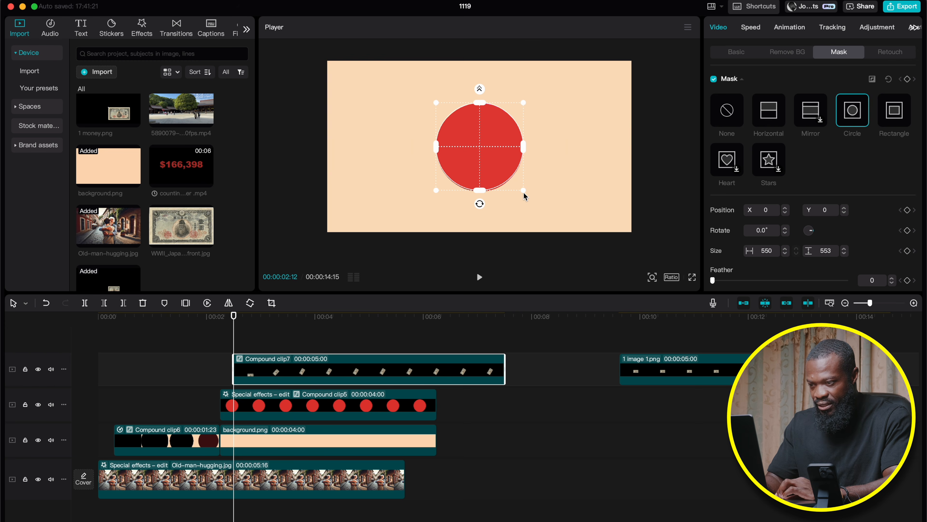
pyautogui.moveTo(524, 194); pyautogui.dragTo(525, 195)
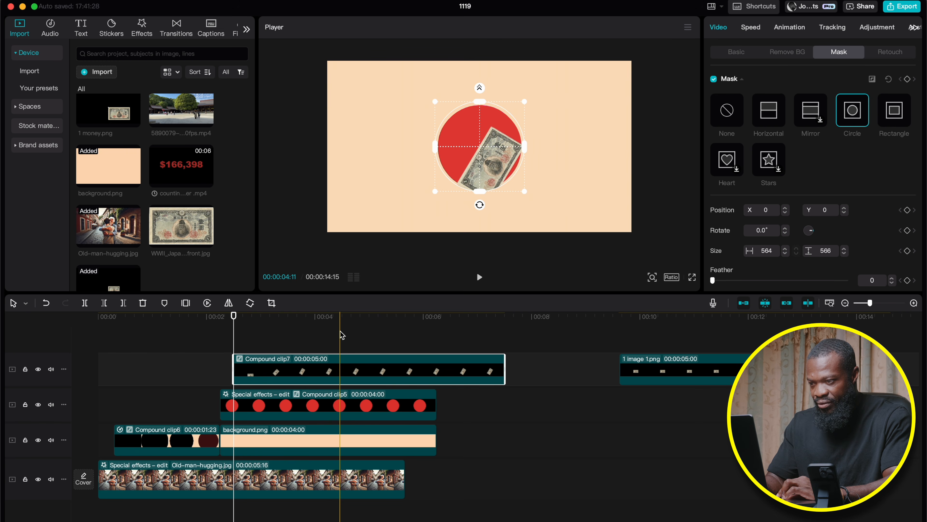
# - Keyframe the transform of Compound clip7 at the clip's start with scale 100%
pyautogui.click(304, 404)
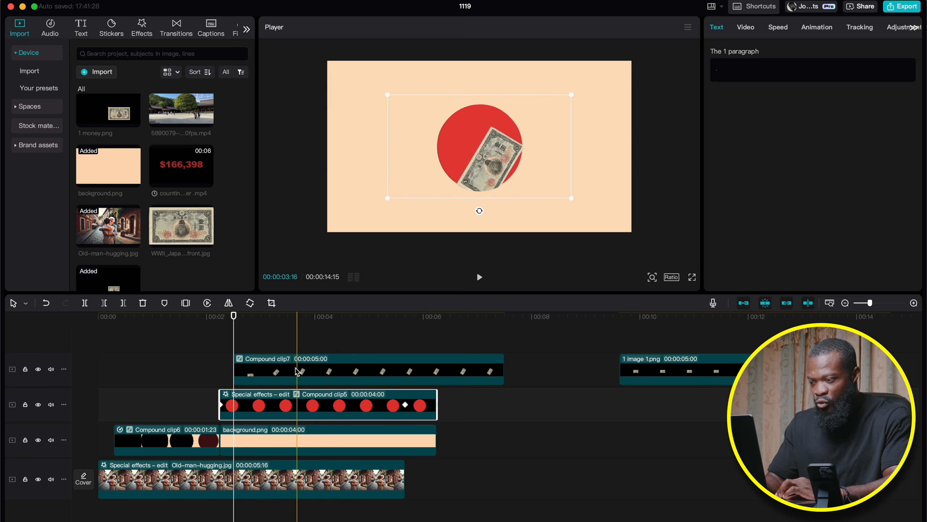
pyautogui.click(292, 373)
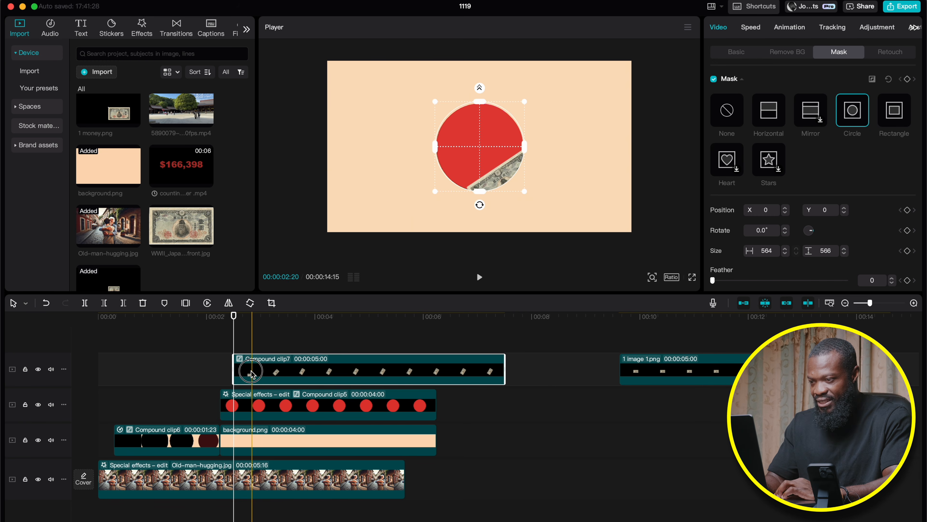
pyautogui.click(731, 56)
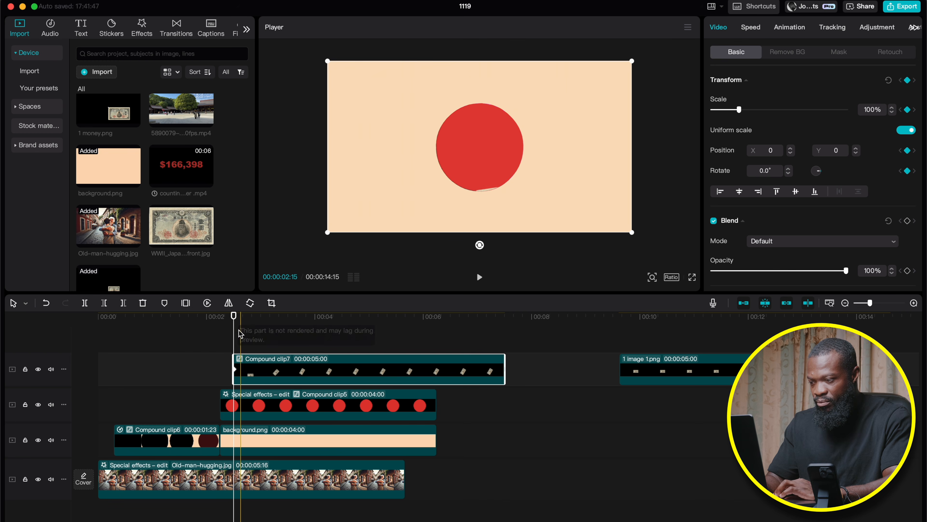
# - Keyframe the scale of Compound clip7 at 93% at the red dot's 00:00:05:16 keyframe, and play back the animation
pyautogui.click(403, 409)
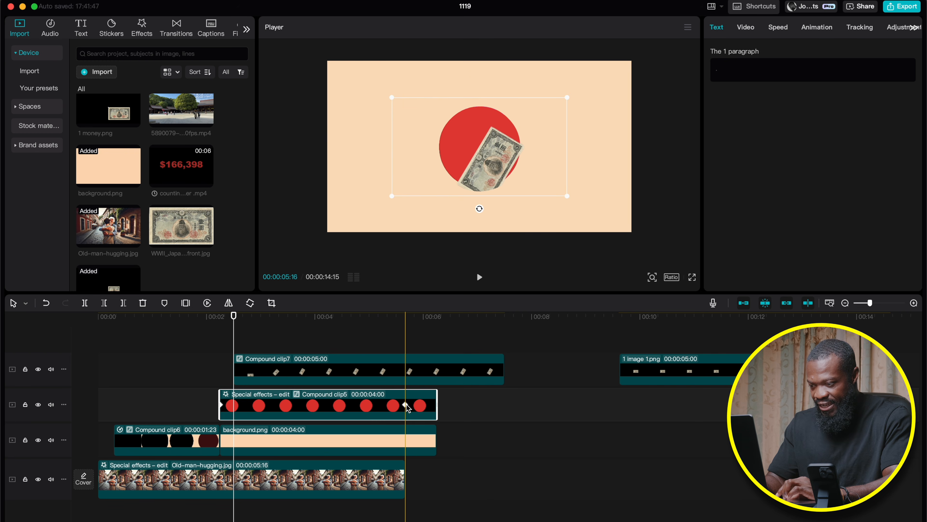
pyautogui.click(406, 316)
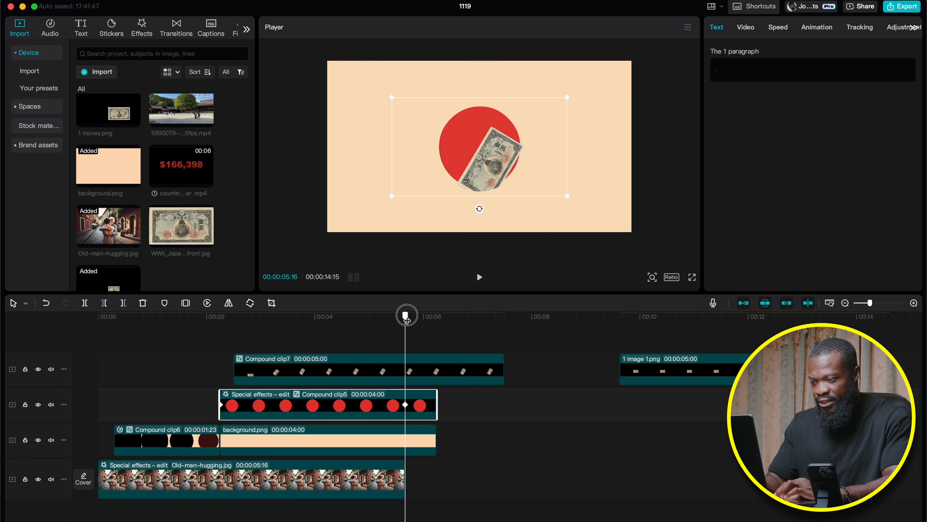
pyautogui.click(409, 371)
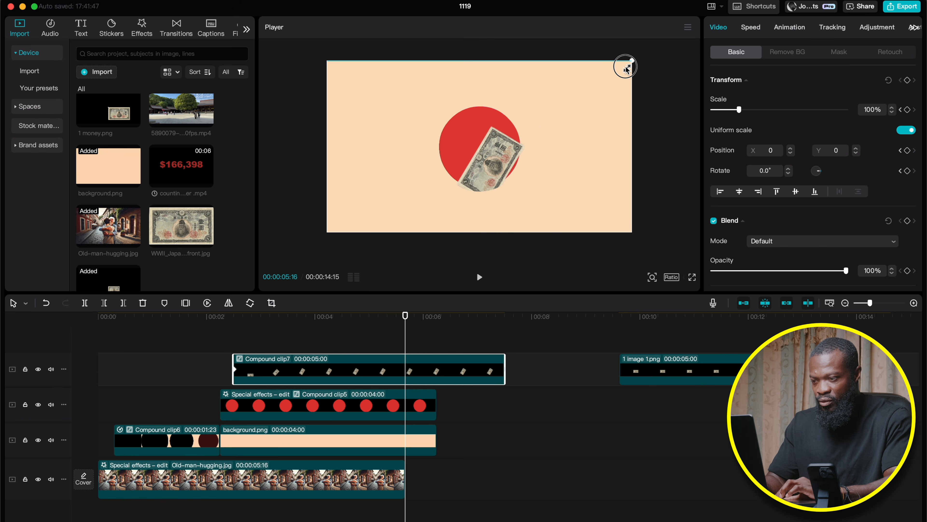
pyautogui.moveTo(626, 66); pyautogui.dragTo(632, 61)
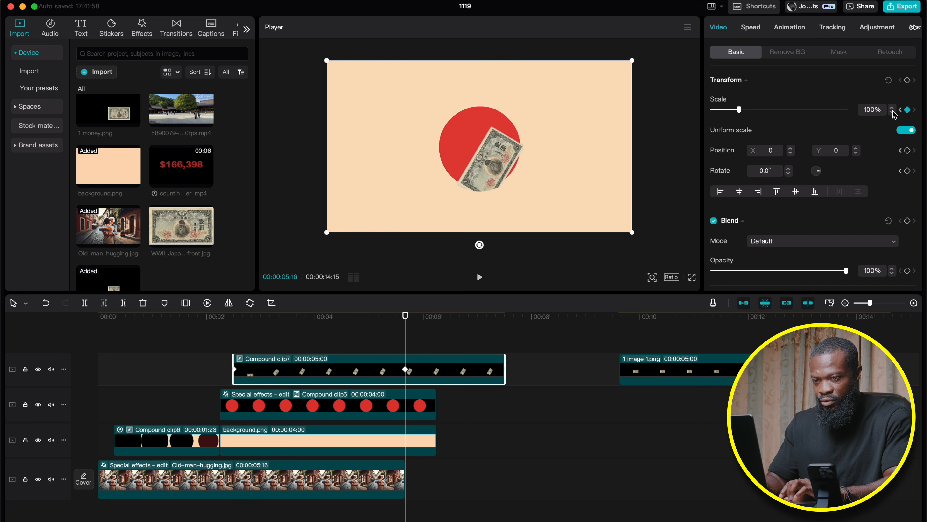
pyautogui.click(207, 346)
pyautogui.press('space')
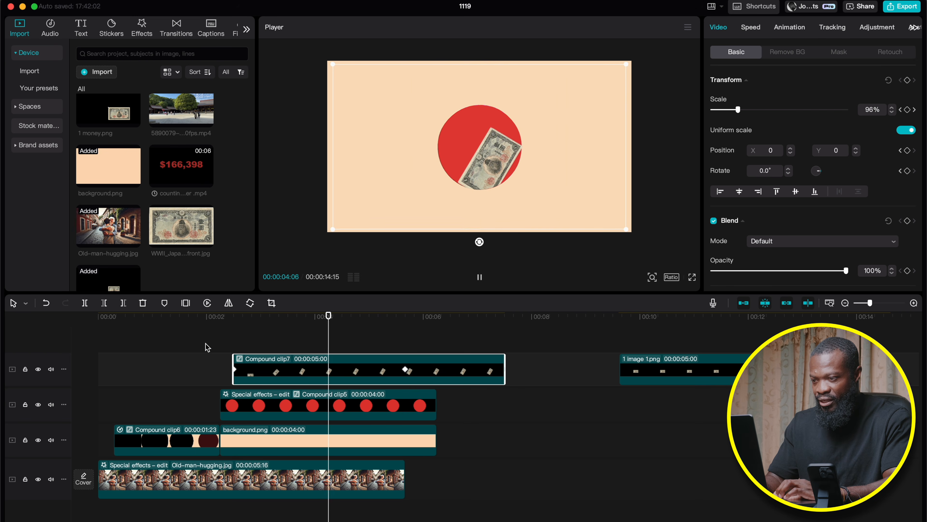
pyautogui.press('space')
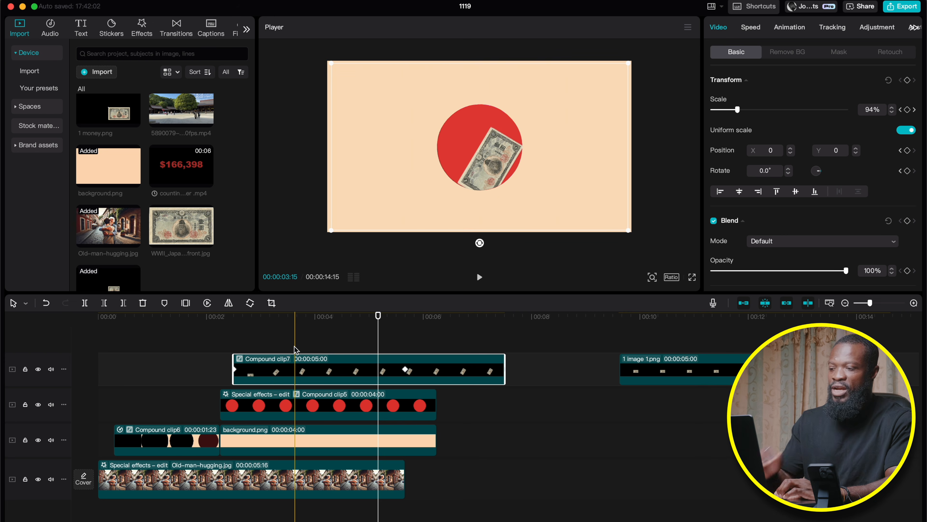
# - Place a duplicate of the spare 1 image 1.png clip on its own track directly beneath Compound clip7, aligned with its start
pyautogui.click(672, 370)
pyautogui.moveTo(672, 370); pyautogui.dragTo(290, 337)
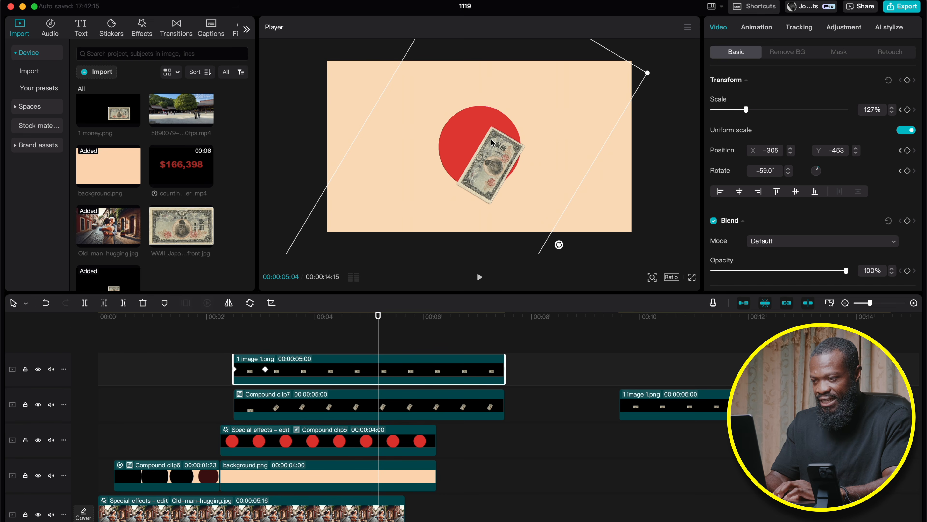
pyautogui.moveTo(291, 369); pyautogui.dragTo(291, 425)
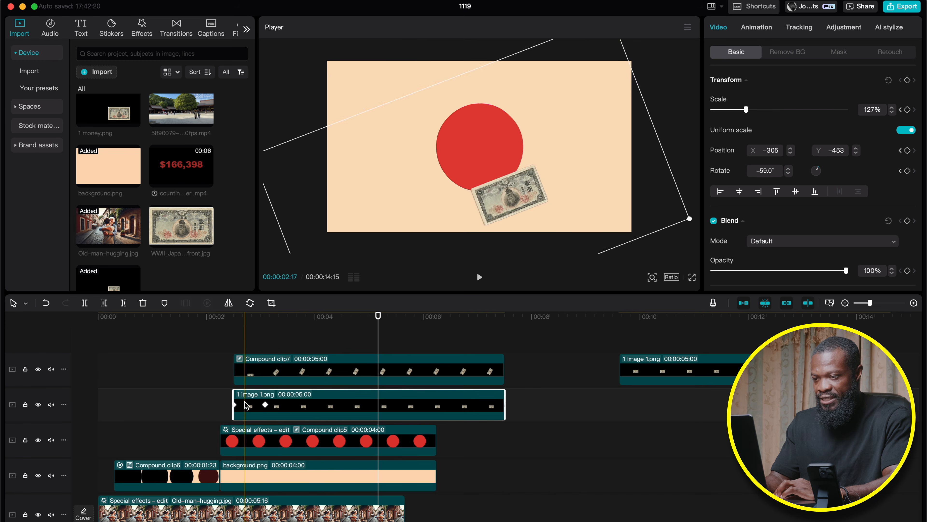
# - Change the duplicate bill's 00:00:03:02 keyframe to rotation -90° at position X -305, Y -453, and play back the animation
pyautogui.click(265, 315)
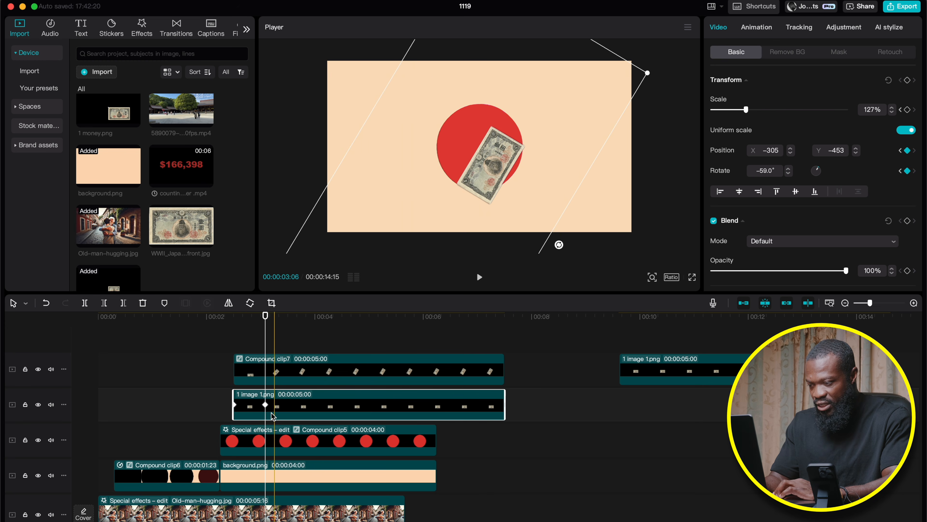
pyautogui.moveTo(538, 154); pyautogui.dragTo(524, 141)
pyautogui.moveTo(545, 232); pyautogui.dragTo(577, 191)
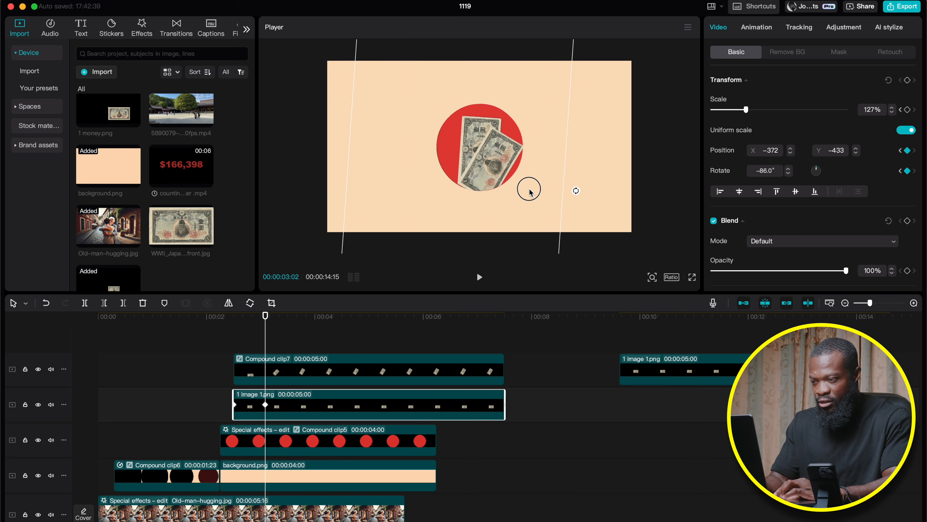
pyautogui.click(528, 180)
pyautogui.press('space')
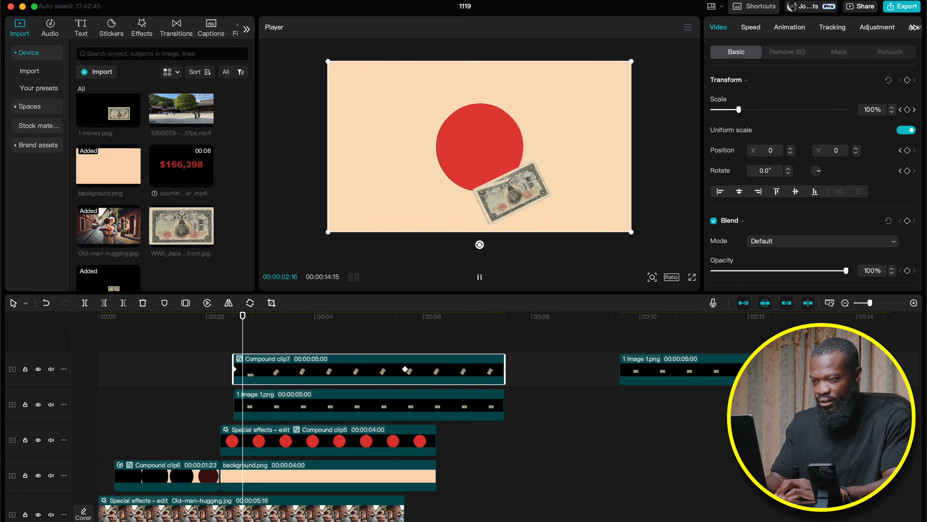
pyautogui.press('space')
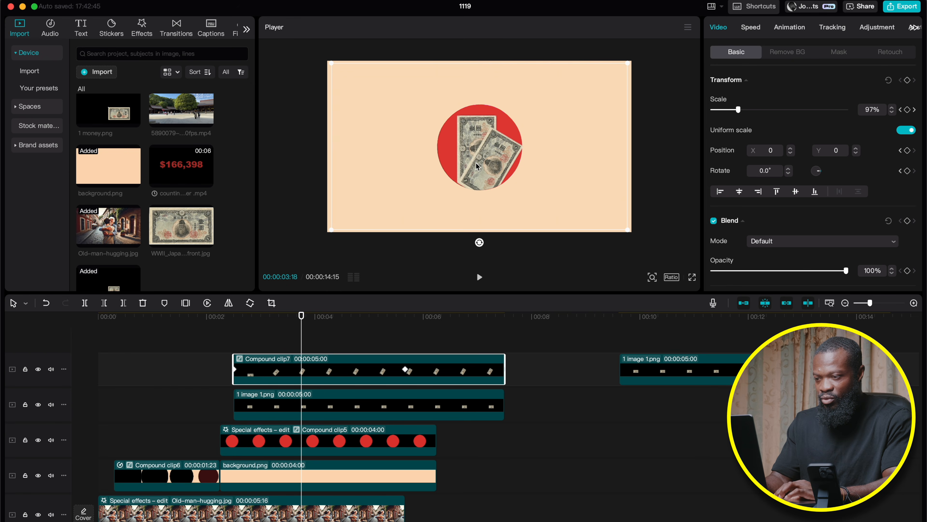
# - Turn the second bill clip into a compound clip and fit a circle mask of about 554 × 557 over the red dot
pyautogui.click(297, 416)
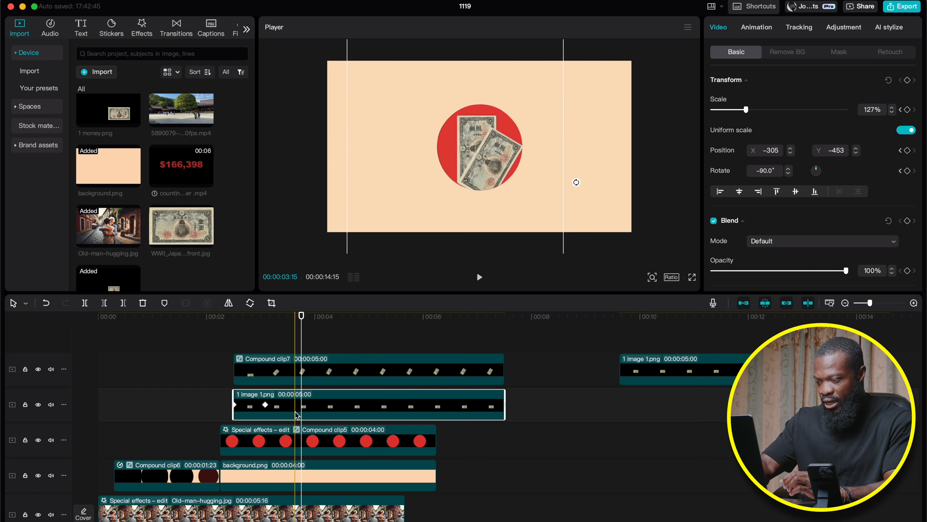
pyautogui.hotkey('alt', 'g')
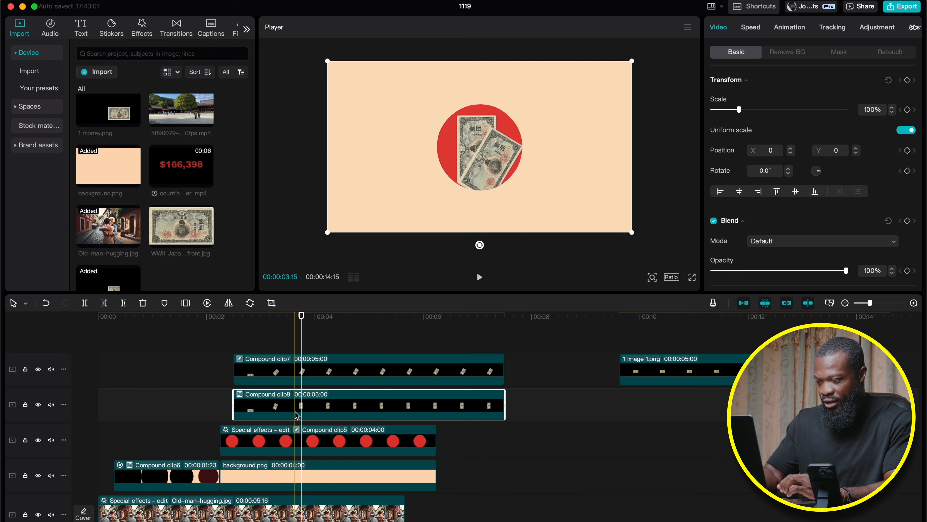
pyautogui.click(840, 52)
pyautogui.click(854, 113)
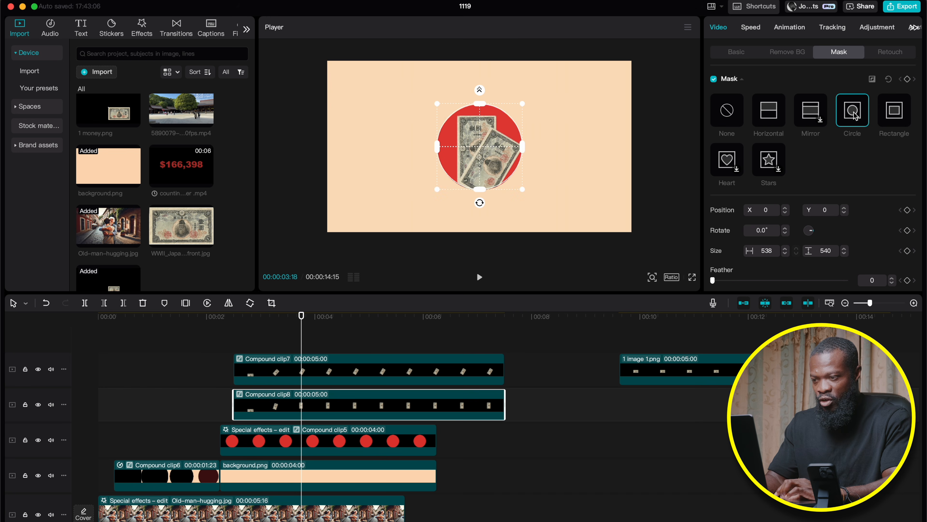
pyautogui.click(234, 322)
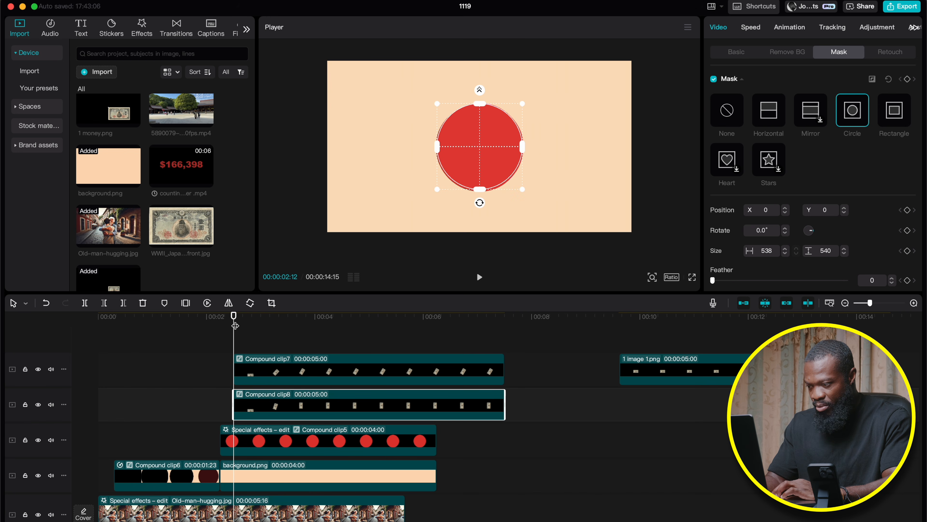
pyautogui.moveTo(521, 103); pyautogui.dragTo(523, 103)
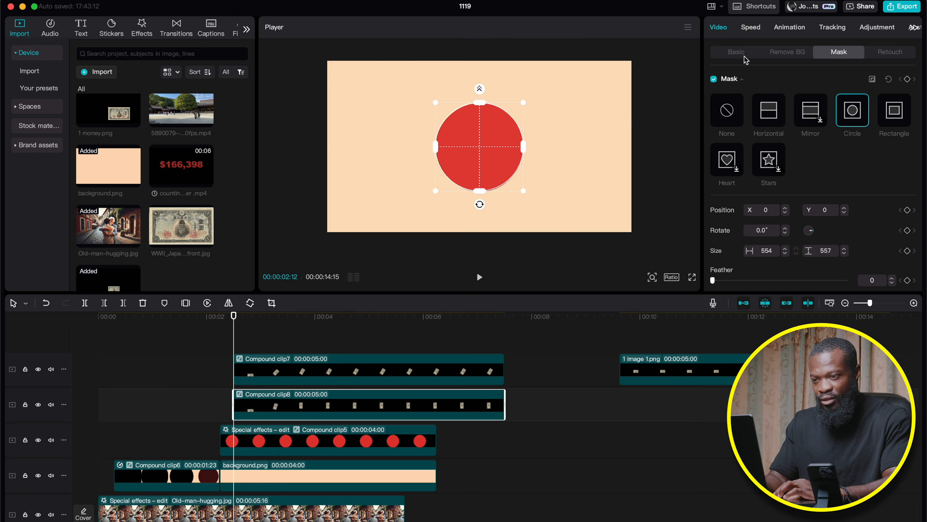
# - Animate the scale of Compound clip8 from 100% at its start to slightly smaller at 00:00:05:16, matching the dot, and play it back
pyautogui.click(737, 52)
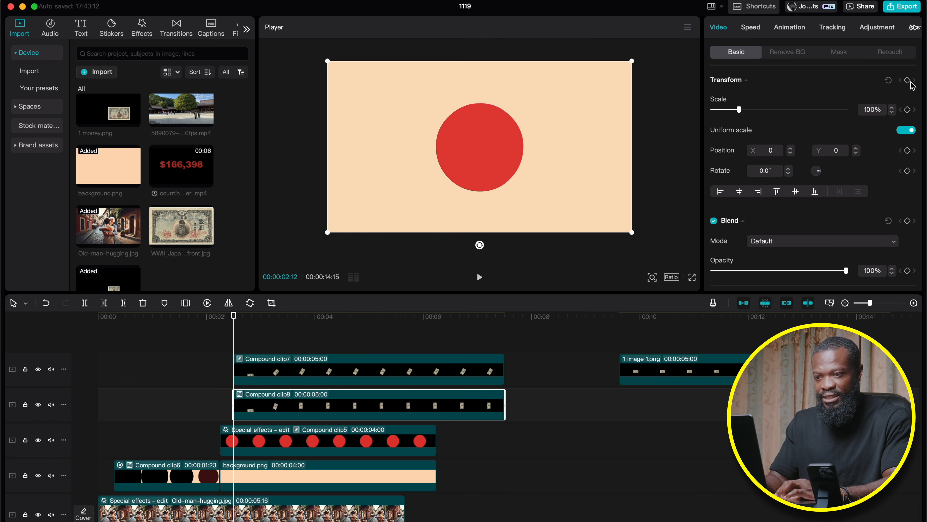
pyautogui.click(408, 361)
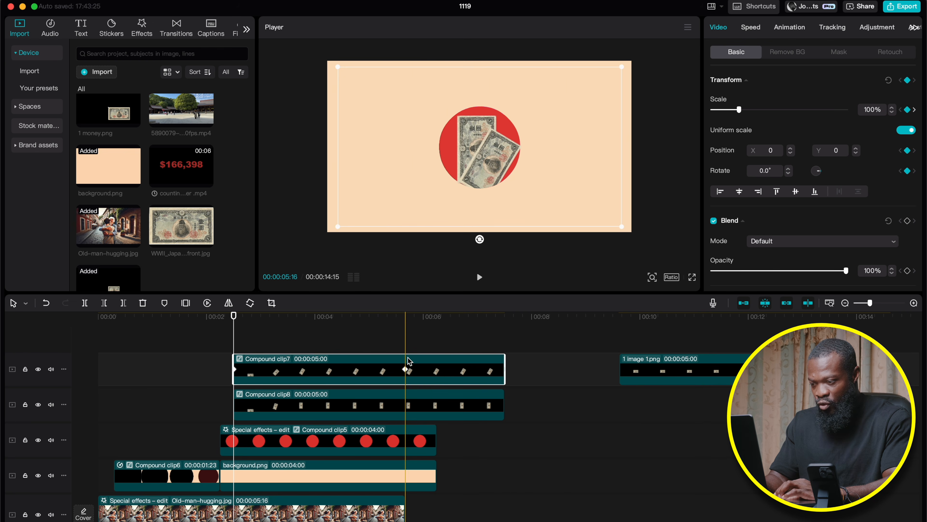
pyautogui.click(405, 322)
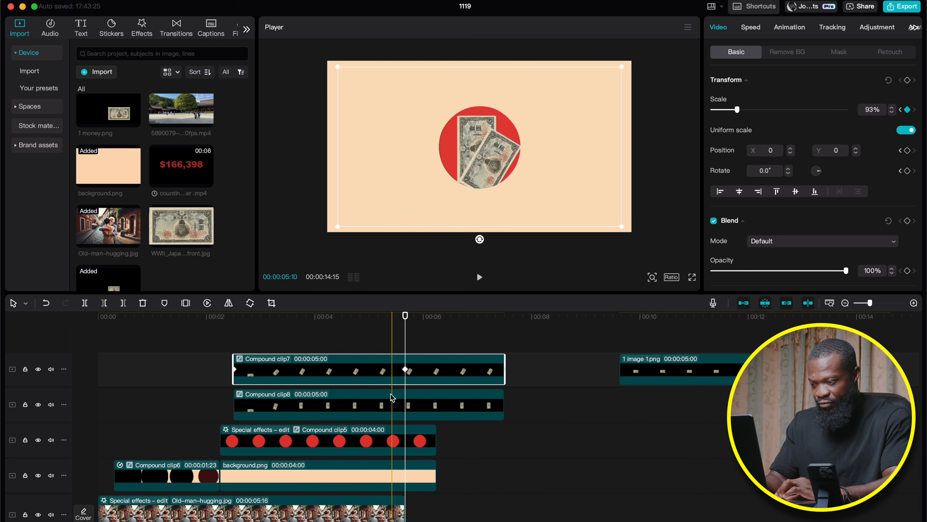
pyautogui.click(409, 405)
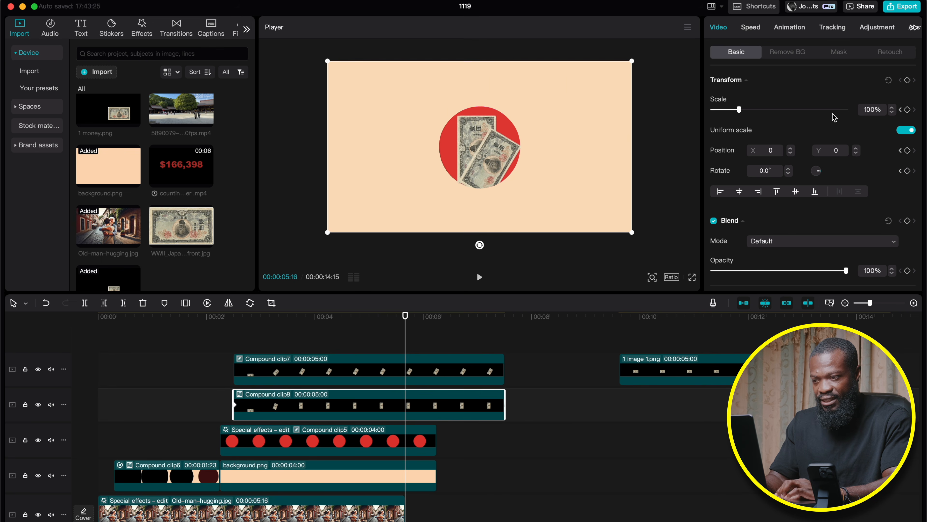
pyautogui.click(893, 112)
pyautogui.click(893, 113)
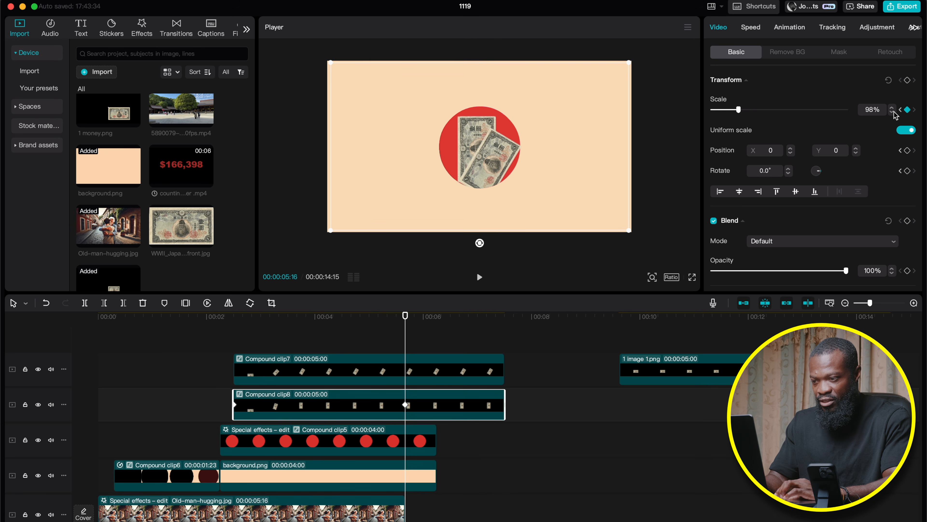
pyautogui.click(207, 318)
pyautogui.press('space')
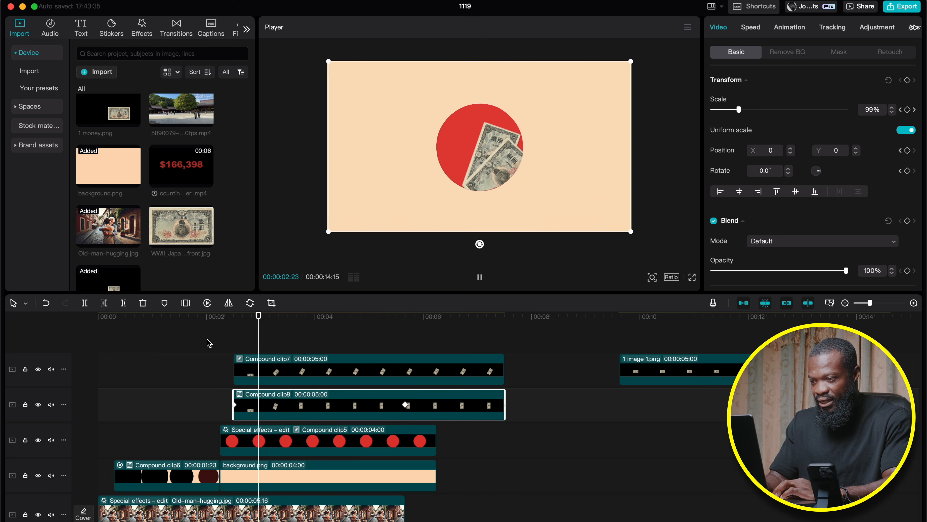
pyautogui.click(210, 344)
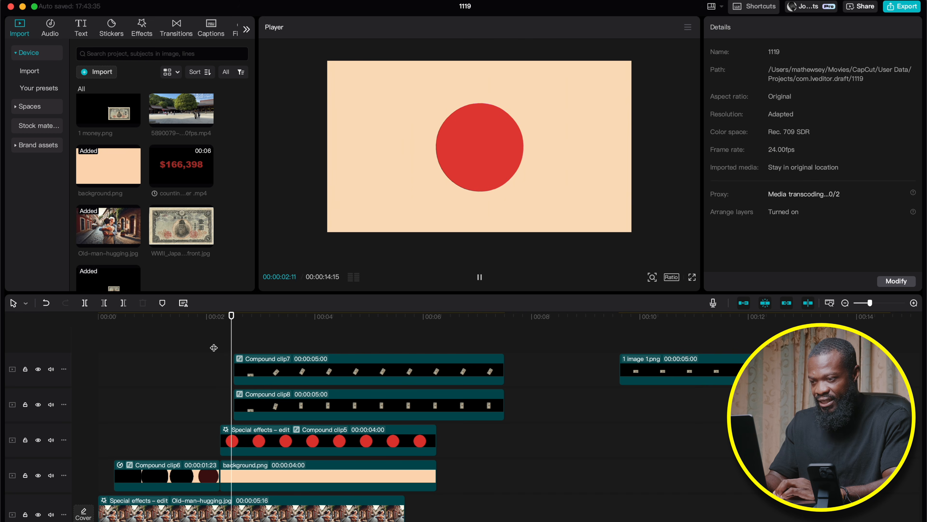
pyautogui.press('space')
# - Move the spare 1 image 1.png clip beneath Compound clip8, aligned with its start, and go to its second keyframe
pyautogui.click(674, 374)
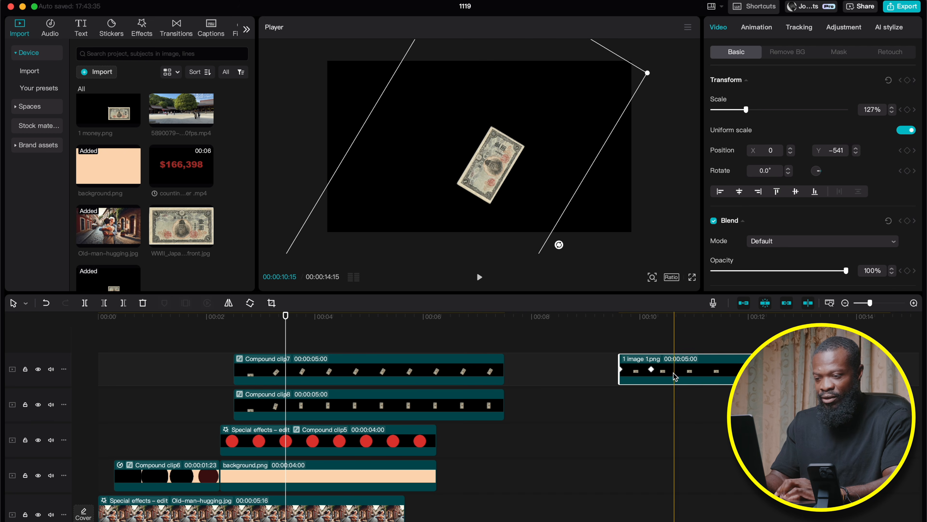
pyautogui.moveTo(677, 375); pyautogui.dragTo(280, 430)
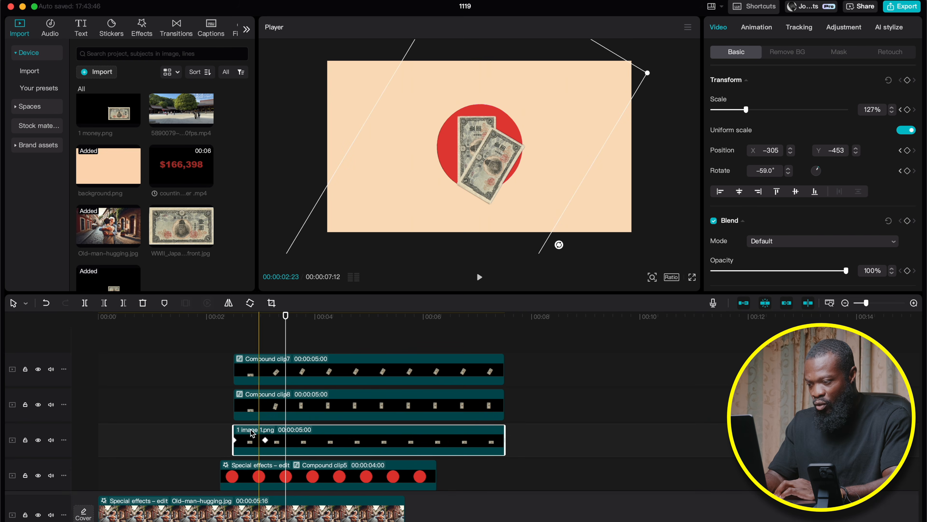
pyautogui.click(265, 441)
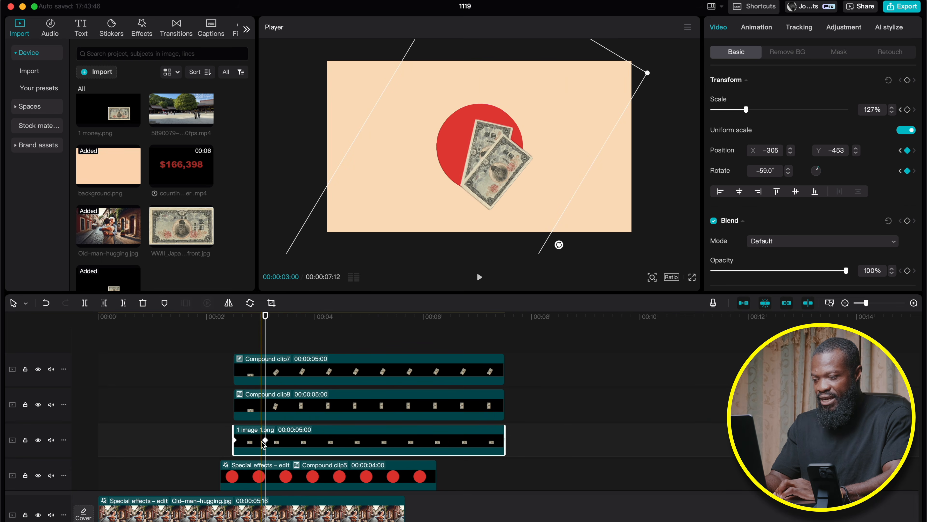
# - Pose the third bill at its second keyframe with rotation -116.3° at position X -284, Y -575, completing the fan
pyautogui.moveTo(490, 102); pyautogui.dragTo(472, 86)
pyautogui.moveTo(539, 229); pyautogui.dragTo(571, 152)
pyautogui.moveTo(518, 166); pyautogui.dragTo(517, 163)
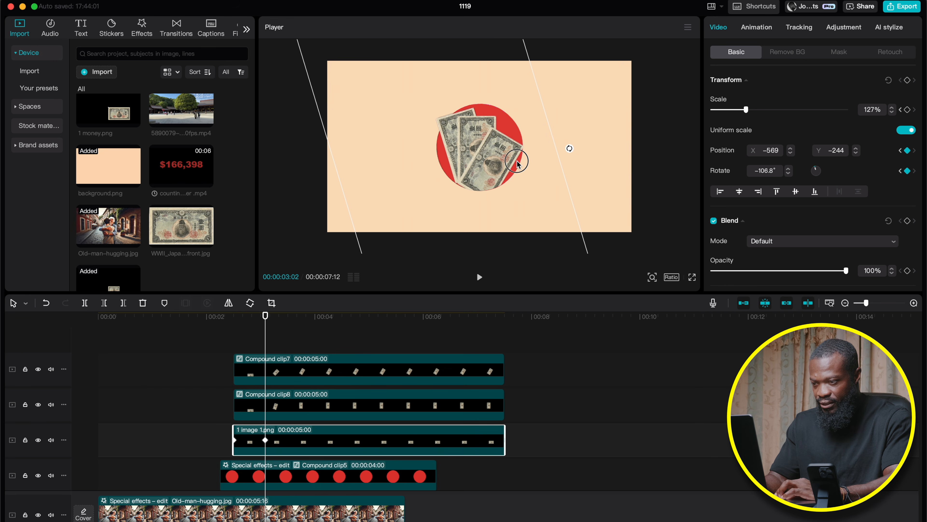
pyautogui.moveTo(570, 149); pyautogui.dragTo(526, 145)
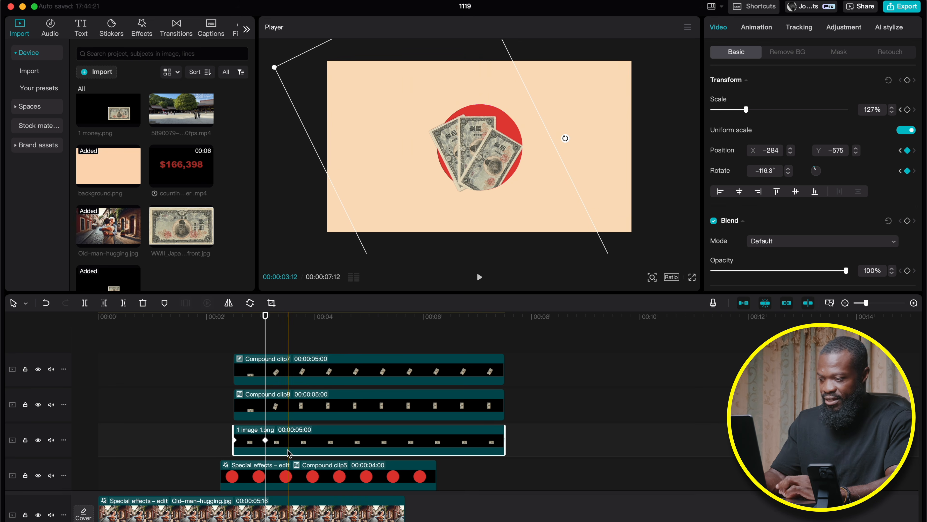
# - Turn the third bill clip into a compound clip and apply a circle mask of about 538 × 540 over the red dot
pyautogui.hotkey('alt', 'g')
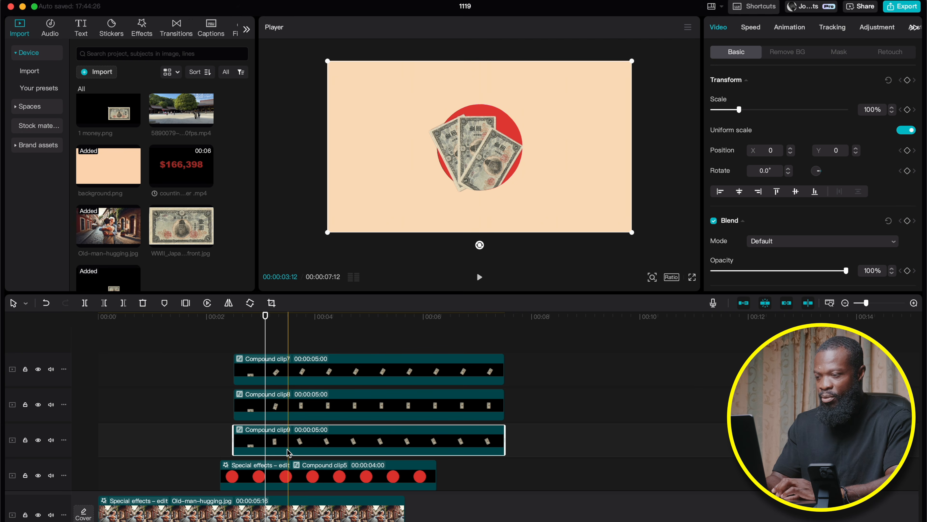
pyautogui.click(836, 52)
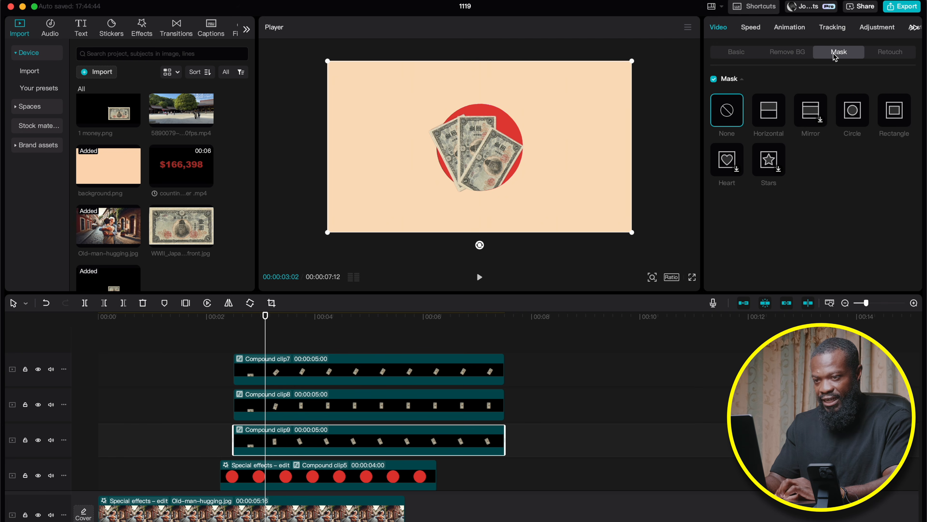
pyautogui.click(856, 114)
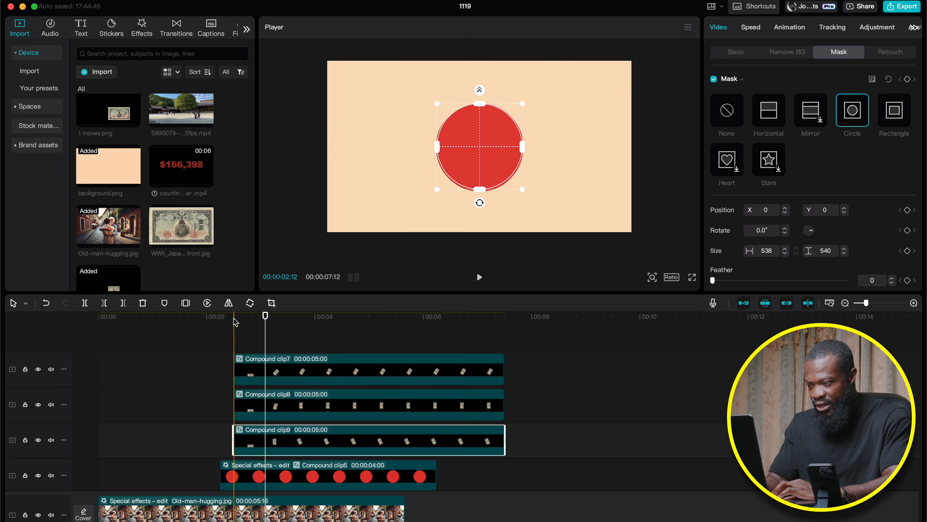
# - Refit Compound clip9's circle mask to about 565 × 578 at position X -33, Y 43, using the 00:00:05:16 frame, and play back the animation
pyautogui.click(340, 318)
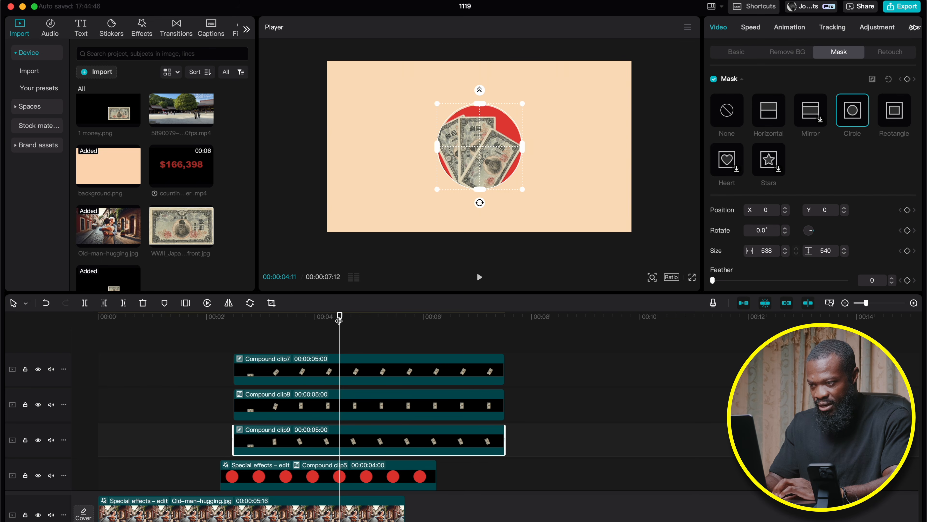
pyautogui.click(412, 375)
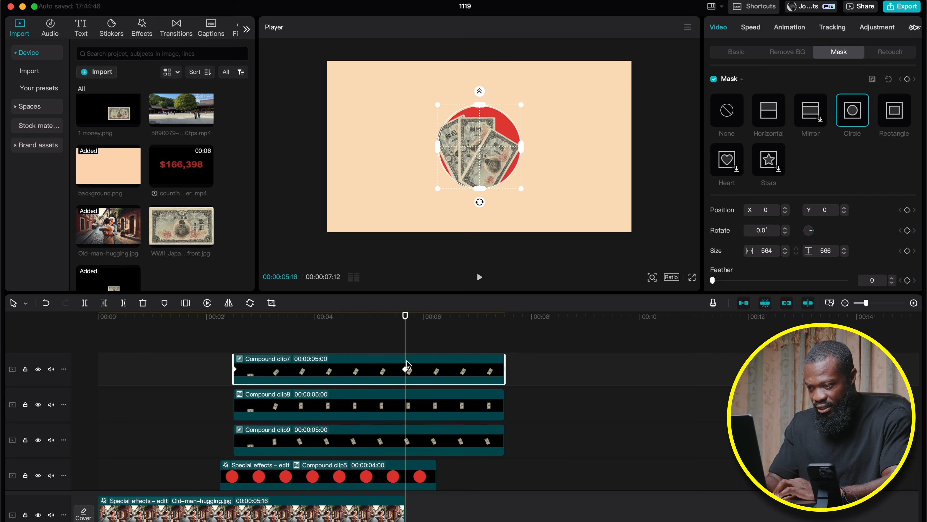
pyautogui.click(410, 443)
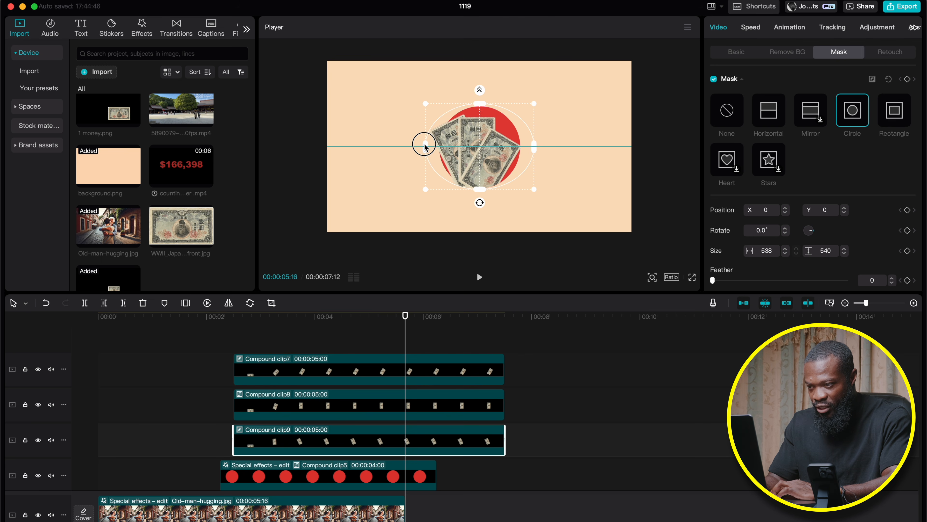
pyautogui.click(422, 146)
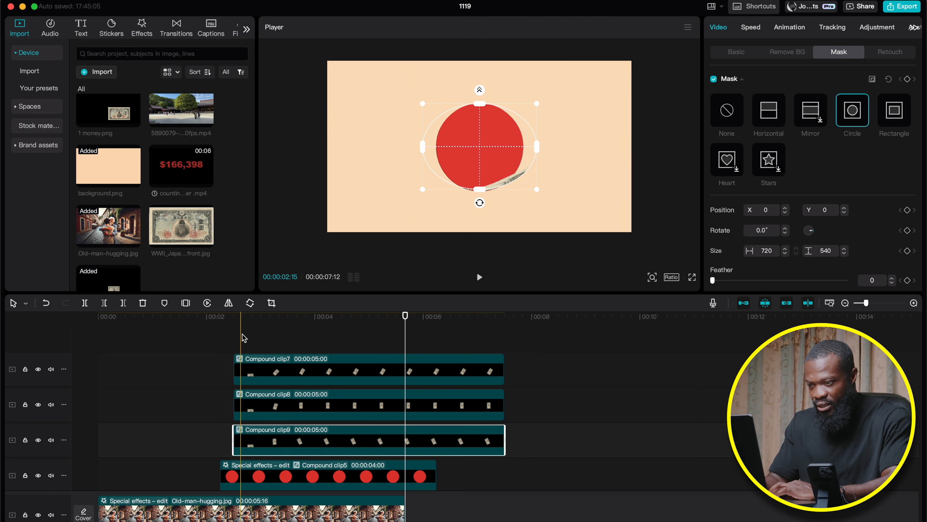
pyautogui.click(252, 333)
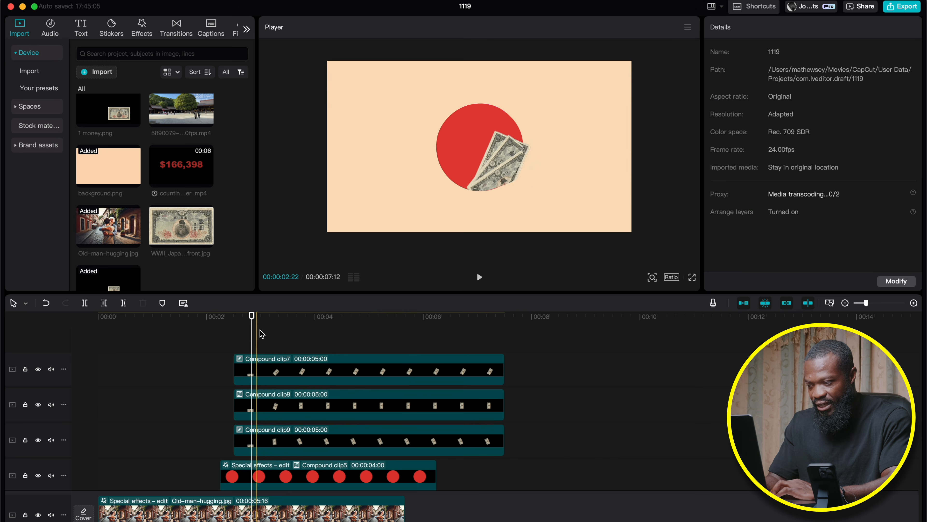
pyautogui.click(376, 453)
pyautogui.click(405, 317)
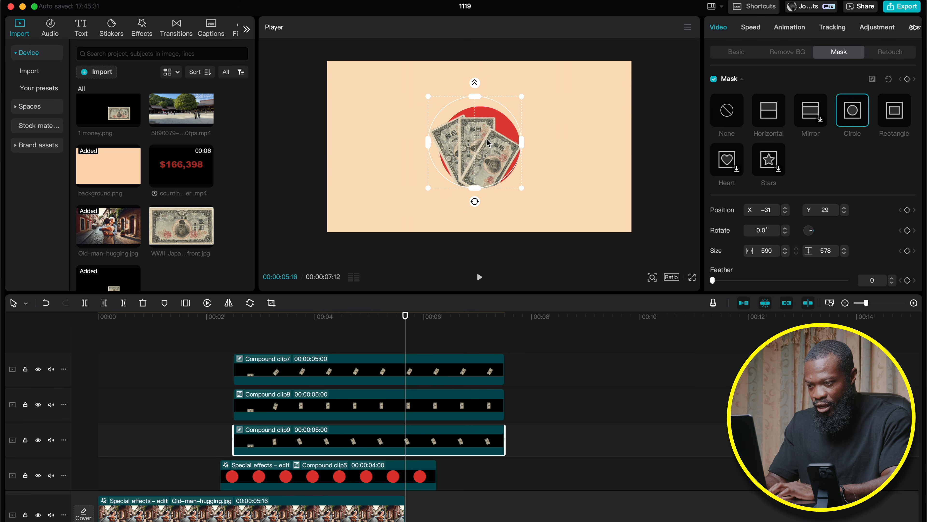
pyautogui.click(216, 347)
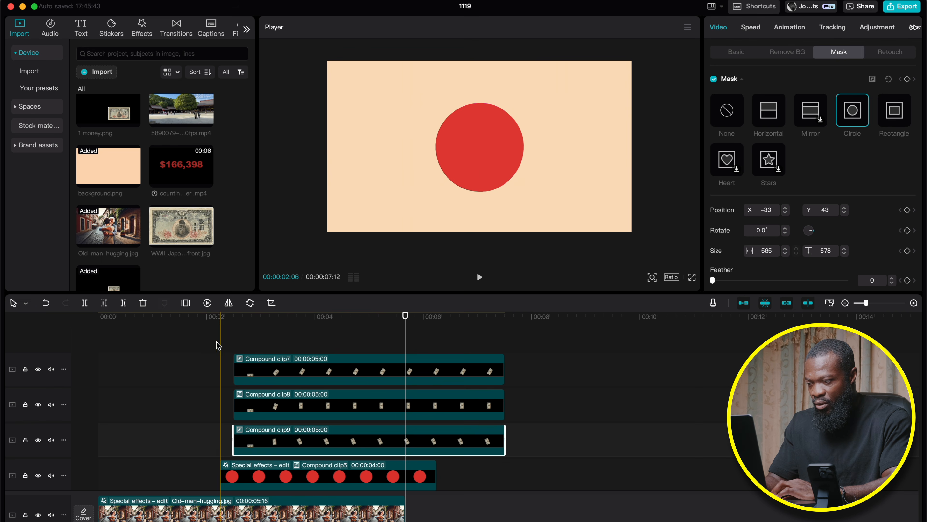
pyautogui.press('space')
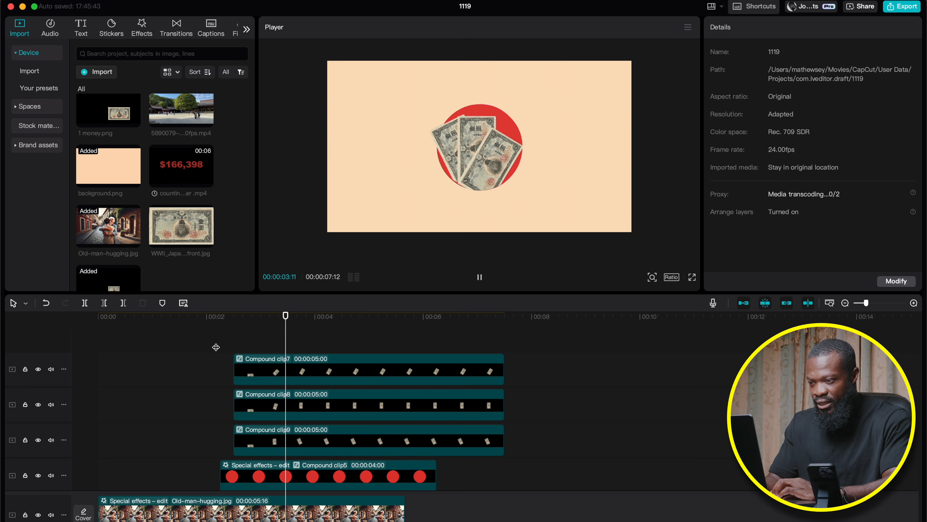
pyautogui.press('space')
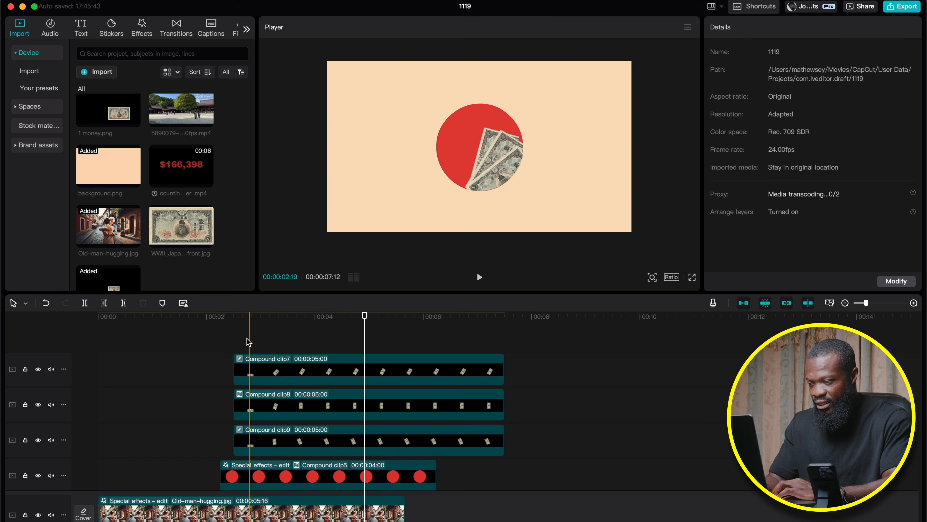
# - Animate the scale of Compound clip9 from 100% at its start to slightly smaller at 00:00:05:16, aligned with Compound clip7's keyframe
pyautogui.click(238, 348)
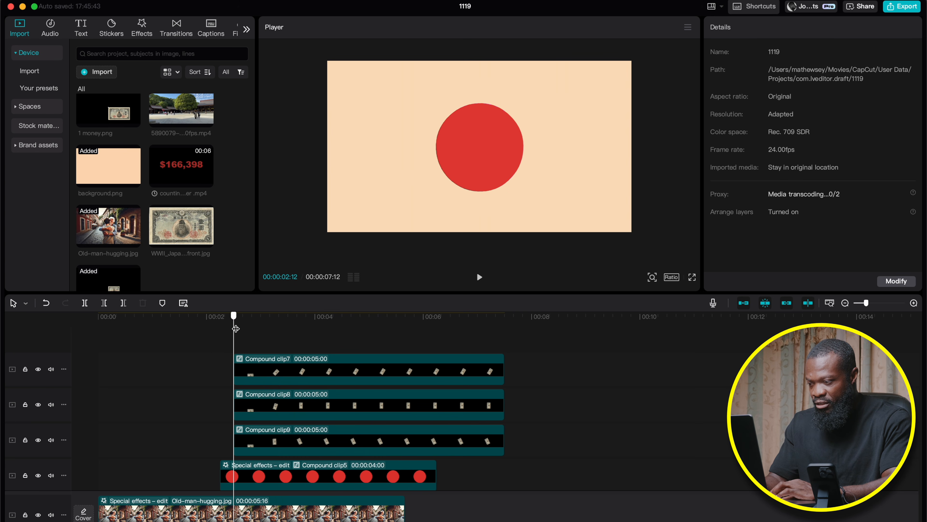
pyautogui.click(268, 434)
pyautogui.click(736, 52)
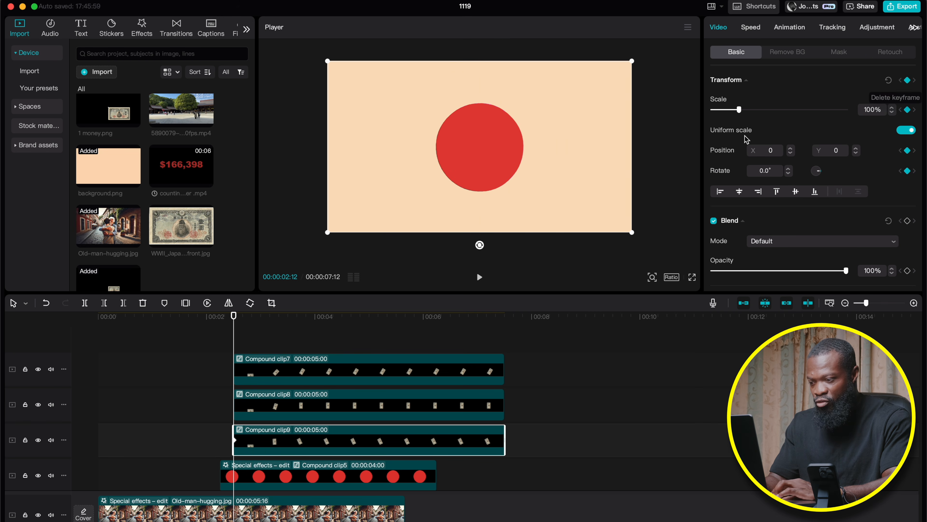
pyautogui.click(403, 373)
pyautogui.click(405, 330)
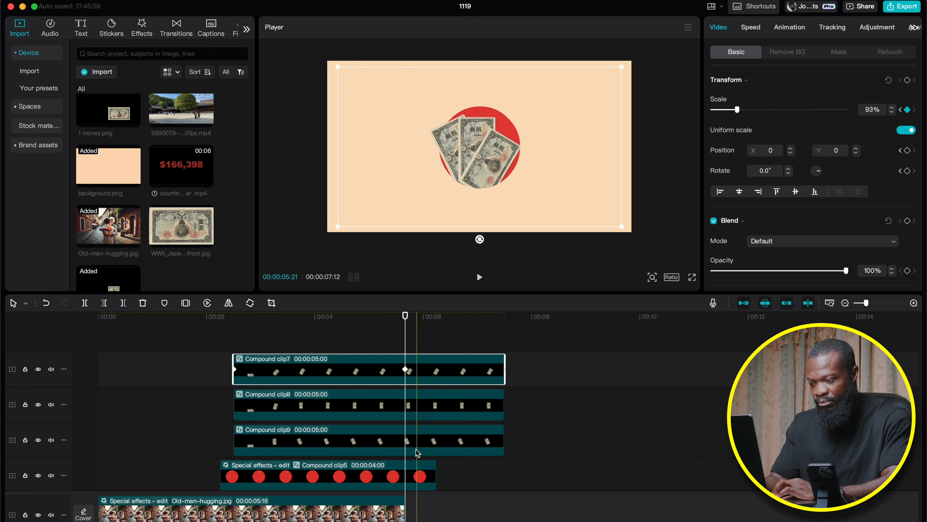
pyautogui.click(412, 442)
pyautogui.moveTo(630, 60); pyautogui.dragTo(632, 59)
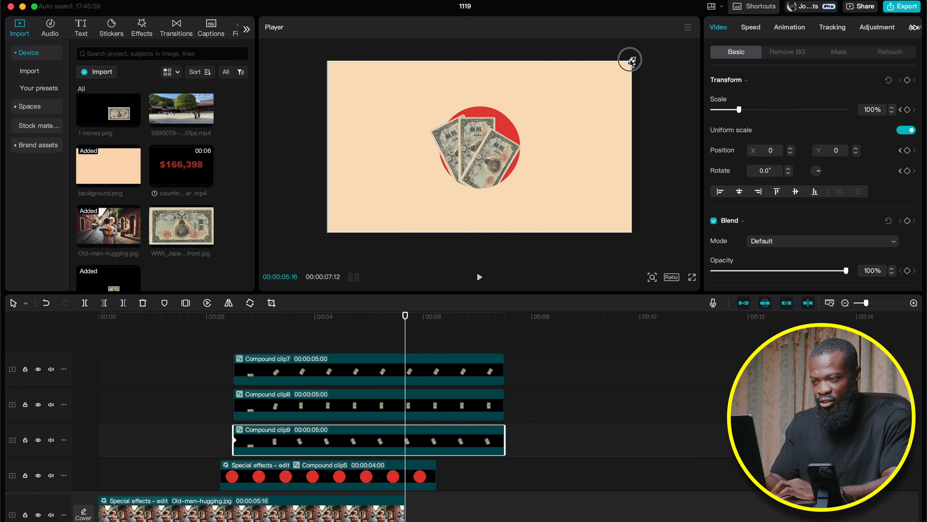
pyautogui.click(891, 113)
pyautogui.click(892, 112)
pyautogui.click(892, 113)
pyautogui.click(317, 339)
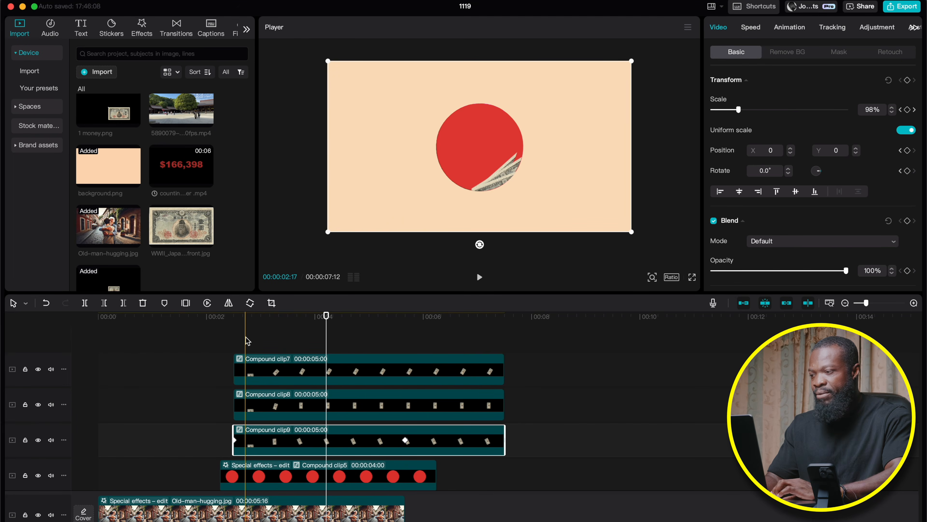
# - Add counting number .mp4 on a new track above Compound clip7, aligned with the bill clips' start
pyautogui.click(174, 167)
pyautogui.moveTo(175, 167); pyautogui.dragTo(237, 342)
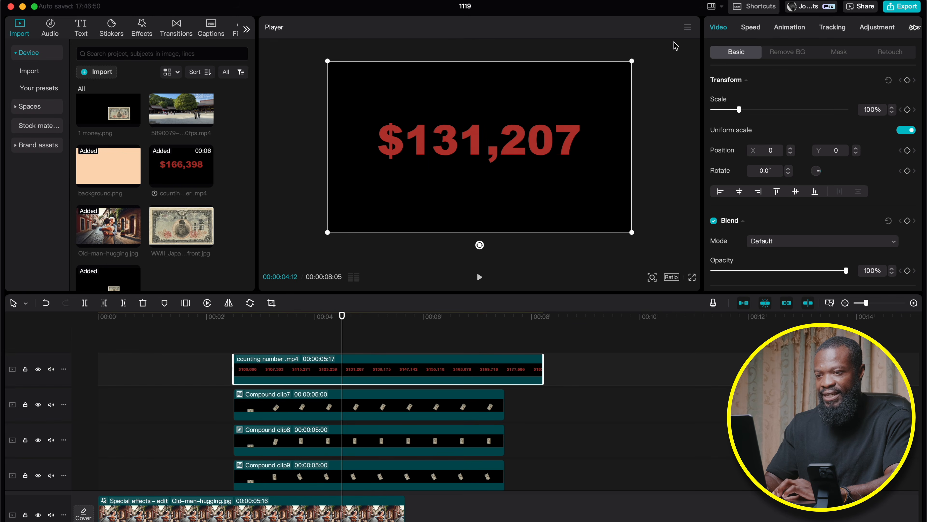
# - Key out the black background of the counting number clip with Chroma key at intensity 61
pyautogui.click(787, 52)
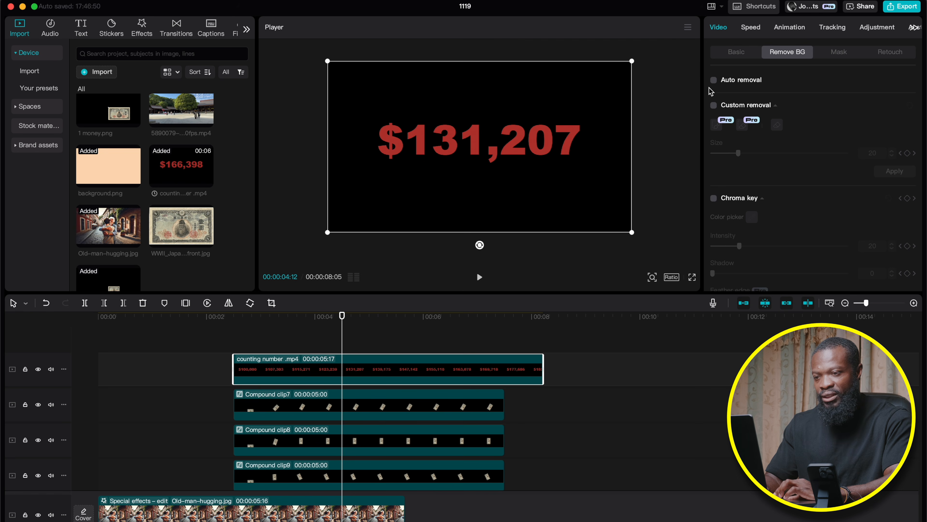
pyautogui.click(714, 80)
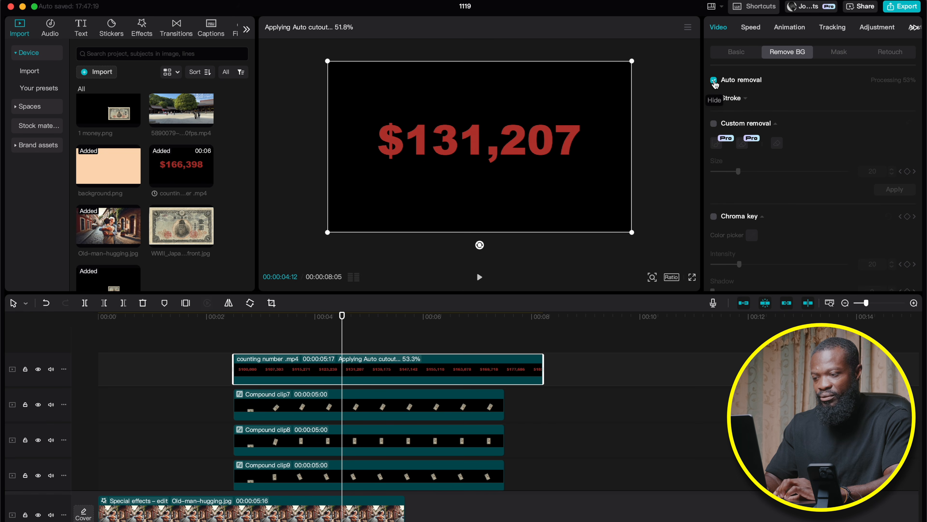
pyautogui.click(714, 81)
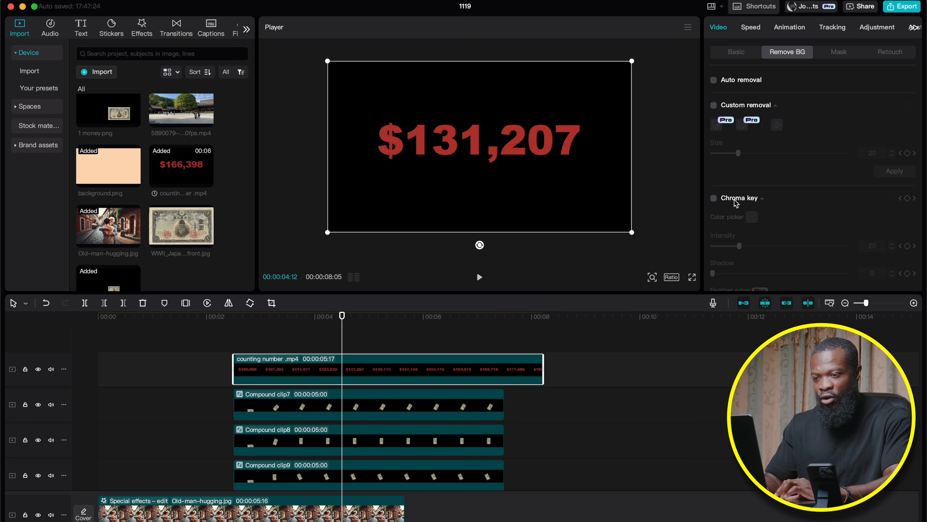
pyautogui.click(714, 199)
pyautogui.click(751, 217)
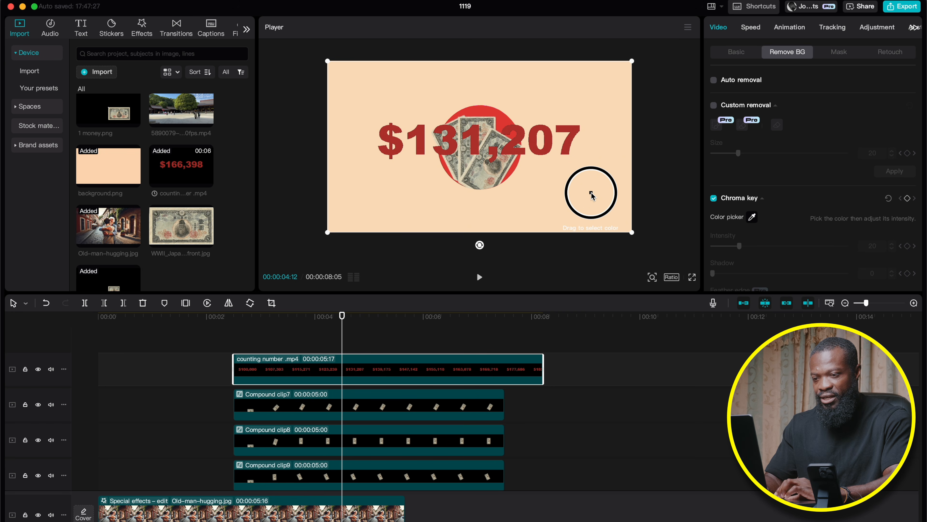
pyautogui.click(569, 201)
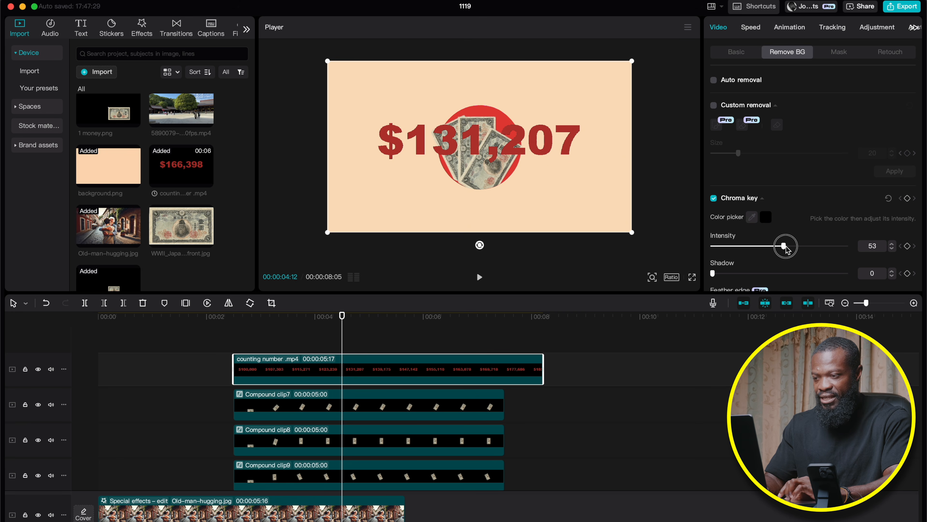
pyautogui.moveTo(792, 246); pyautogui.dragTo(794, 246)
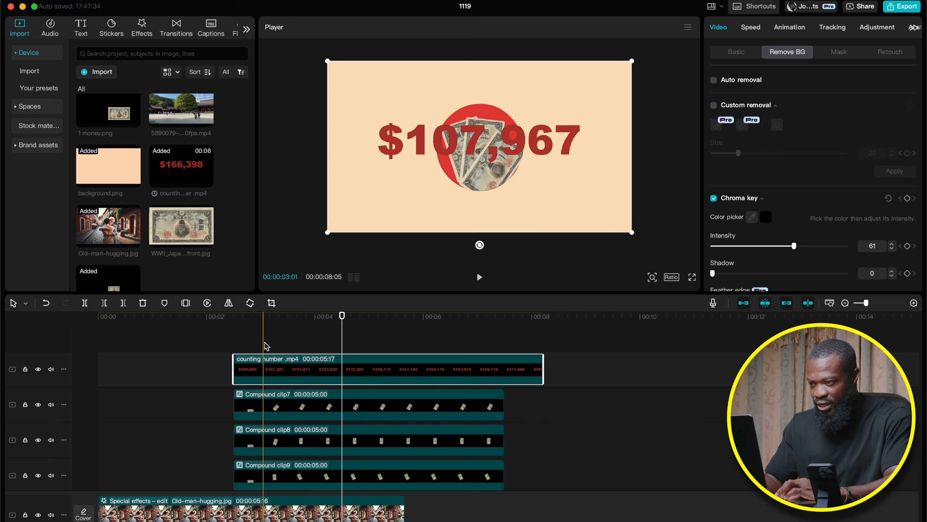
# - Move the counting number clip to start at 00:00:03:03 and speed it up to about 7.73x
pyautogui.click(271, 346)
pyautogui.moveTo(271, 372); pyautogui.dragTo(304, 372)
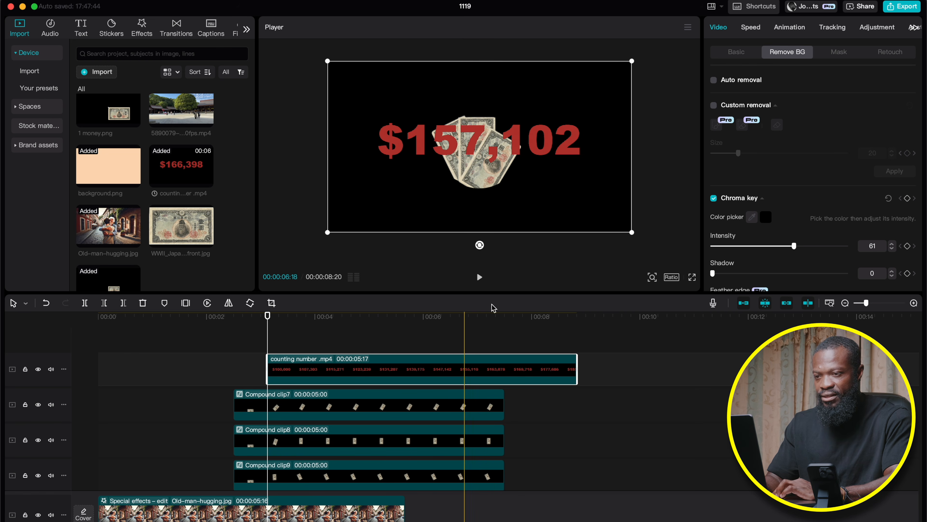
pyautogui.click(749, 30)
pyautogui.click(753, 58)
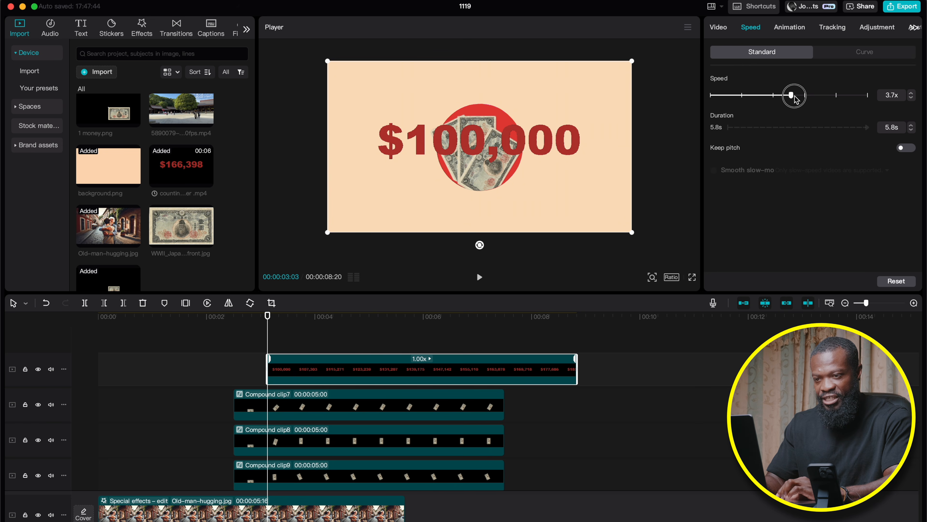
pyautogui.moveTo(828, 98); pyautogui.dragTo(829, 99)
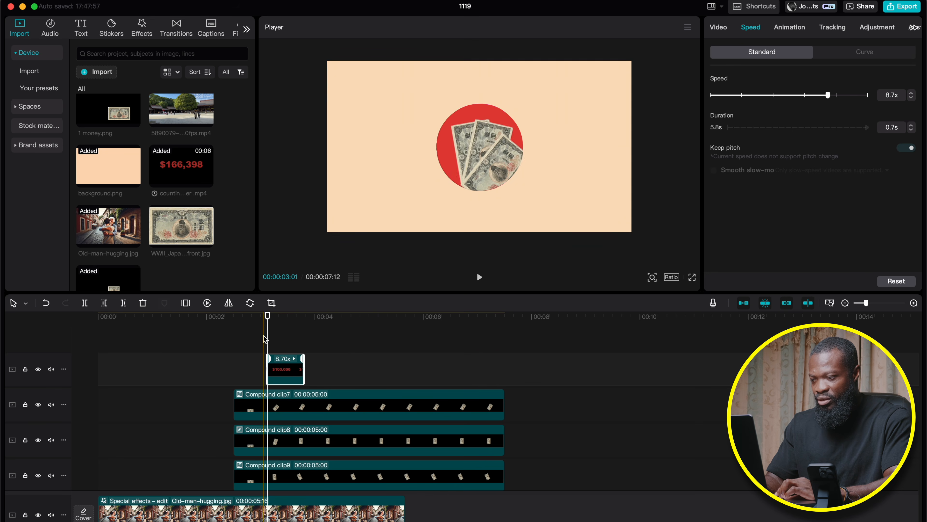
pyautogui.press('space')
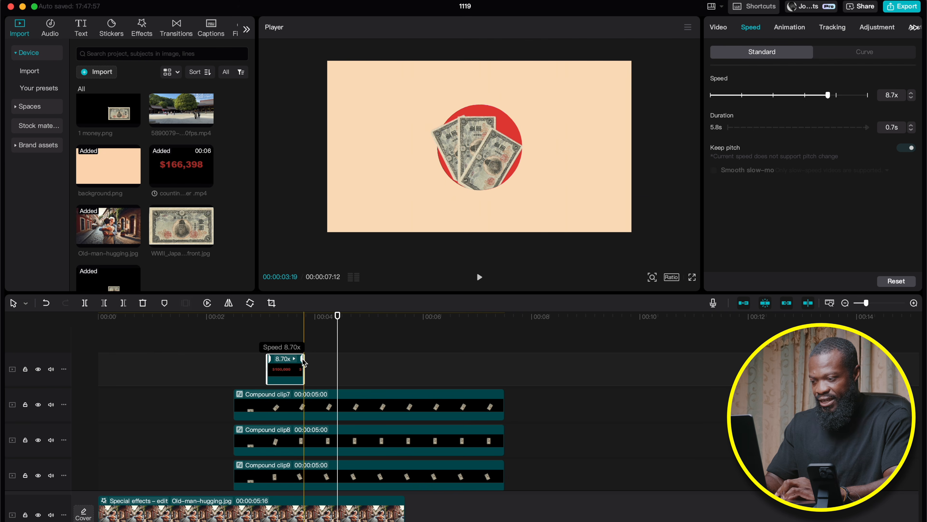
pyautogui.moveTo(308, 359); pyautogui.dragTo(307, 359)
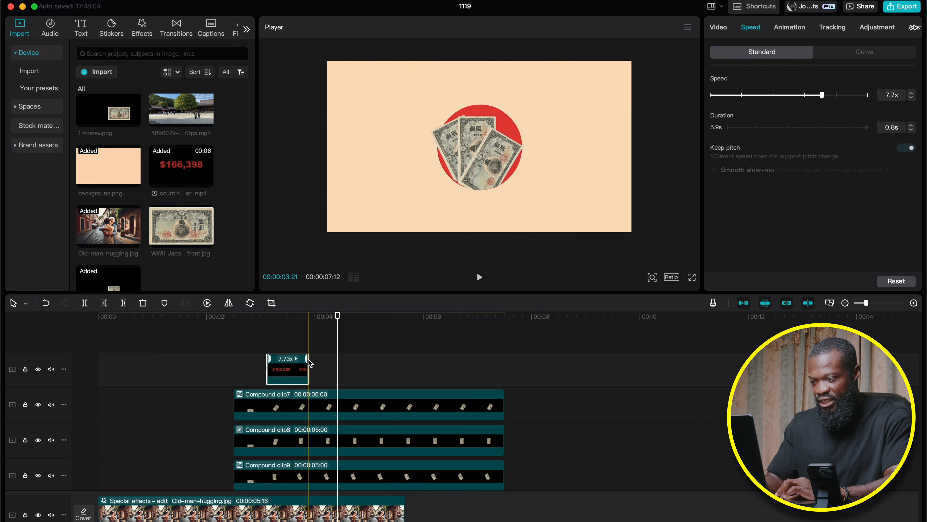
# - Insert a freeze frame of the counting number clip at 00:00:03:20 and extend it to a duration of 00:00:04:02
pyautogui.click(306, 317)
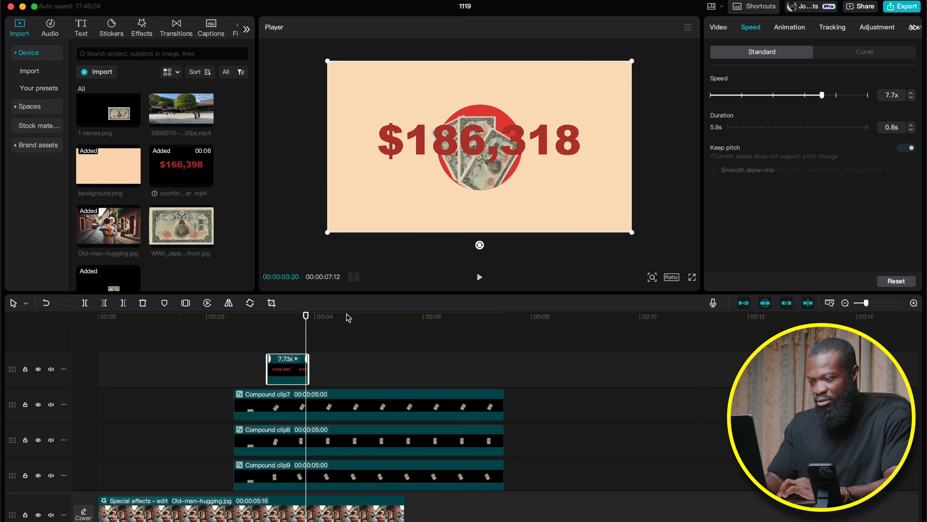
pyautogui.rightClick(307, 370)
pyautogui.moveTo(402, 257)
pyautogui.click(440, 258)
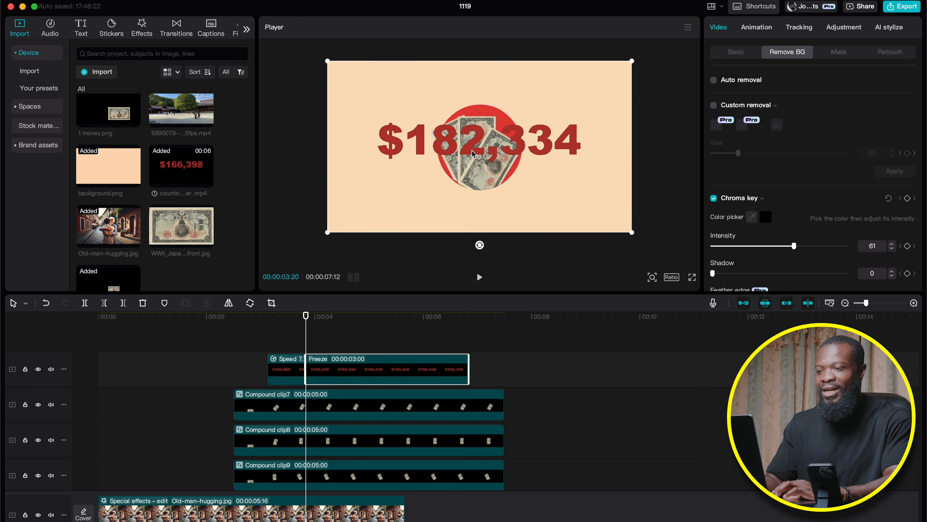
pyautogui.moveTo(468, 363); pyautogui.dragTo(510, 363)
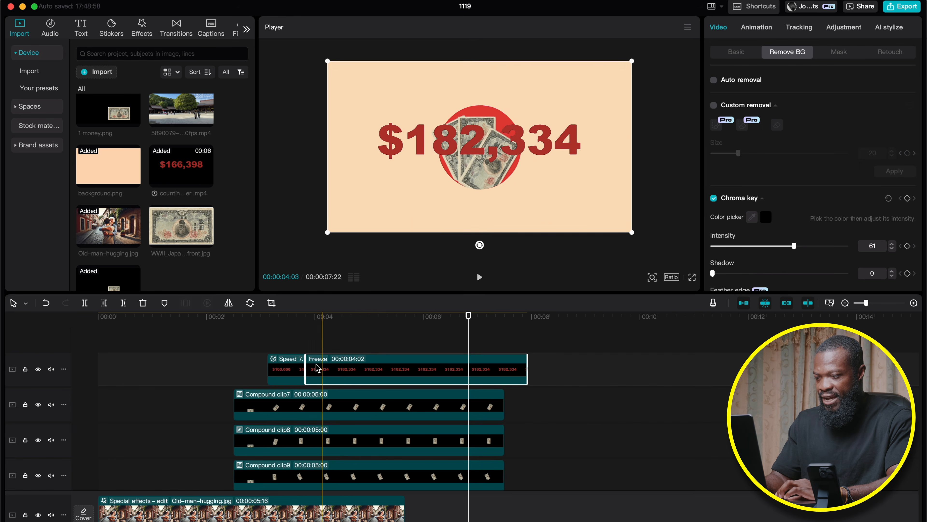
# - Combine the sped-up counting number clip and its freeze frame into one compound clip
pyautogui.click(282, 347)
pyautogui.click(332, 371)
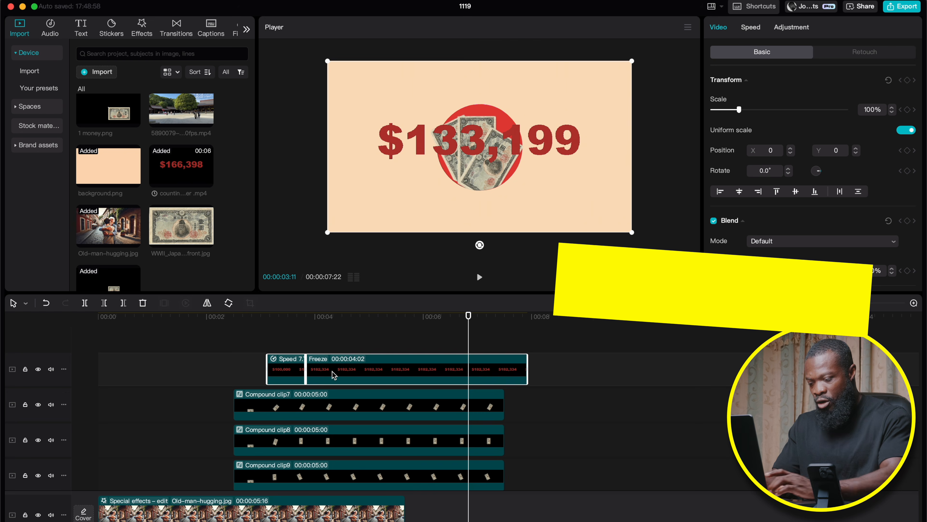
pyautogui.hotkey('alt', 'g')
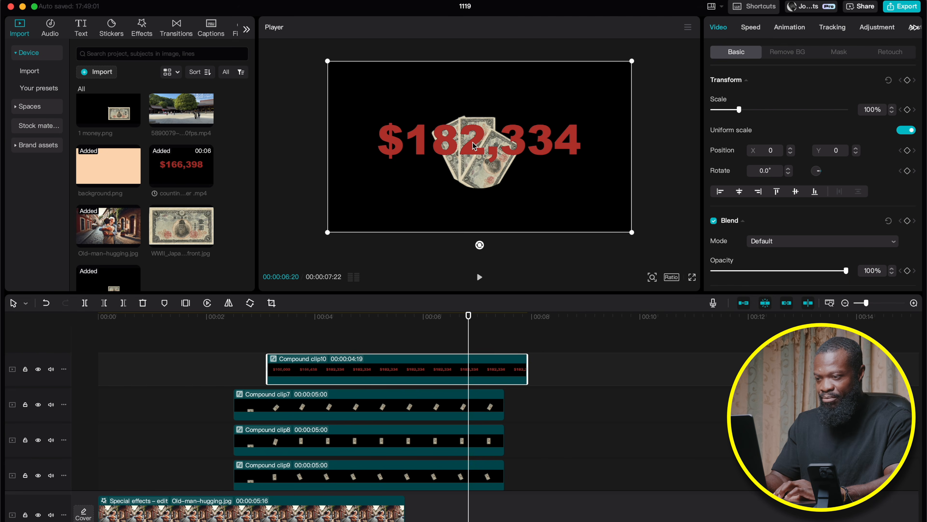
# - Apply the Shake Down intro animation to the counting number compound clip with a duration of 1.5s
pyautogui.click(296, 318)
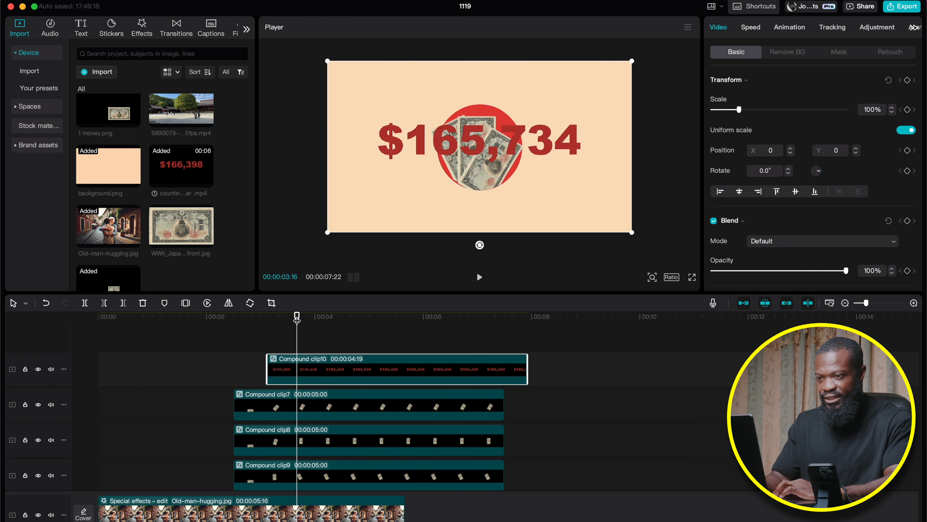
pyautogui.click(790, 27)
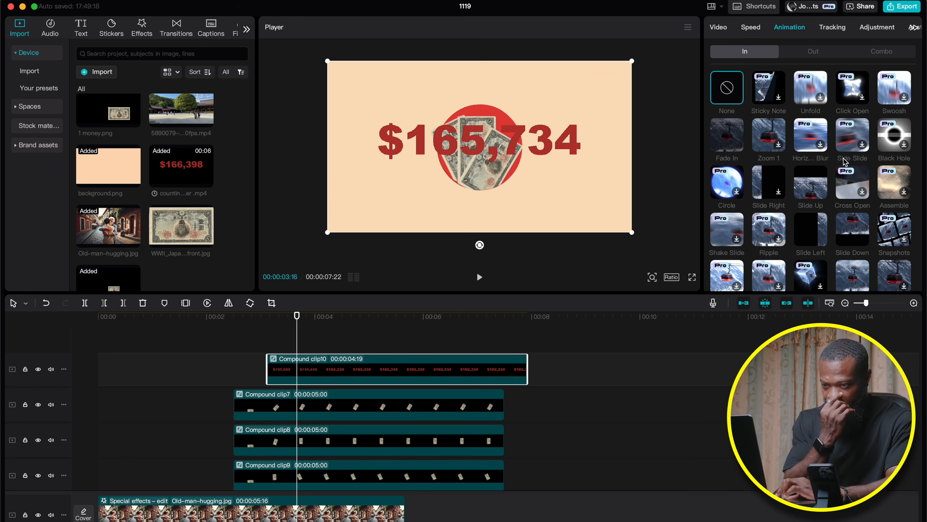
pyautogui.scroll(-3, 844, 161)
pyautogui.scroll(-5, 844, 160)
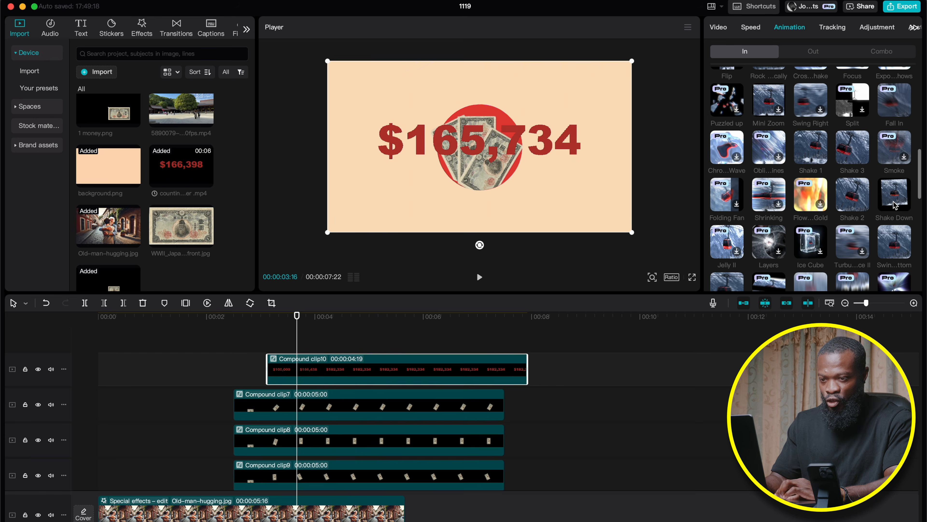
pyautogui.click(893, 200)
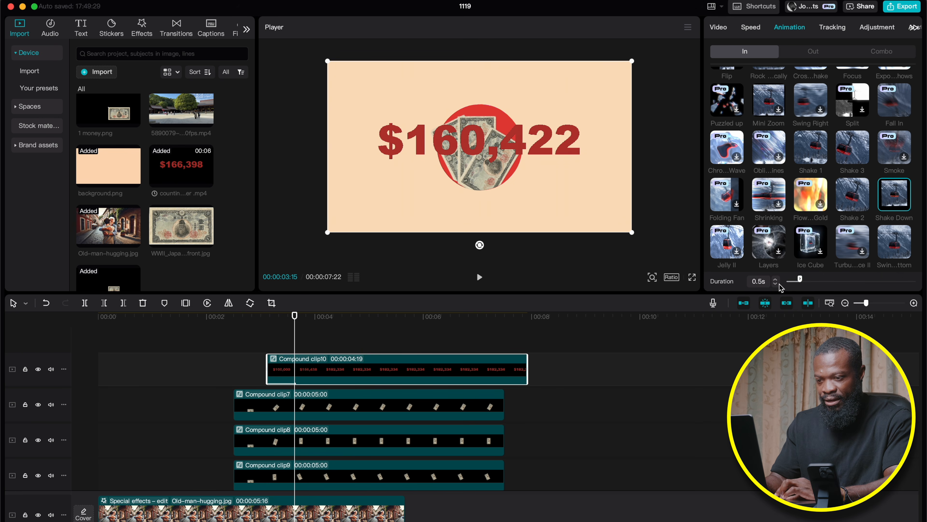
pyautogui.click(776, 281)
pyautogui.click(776, 281)
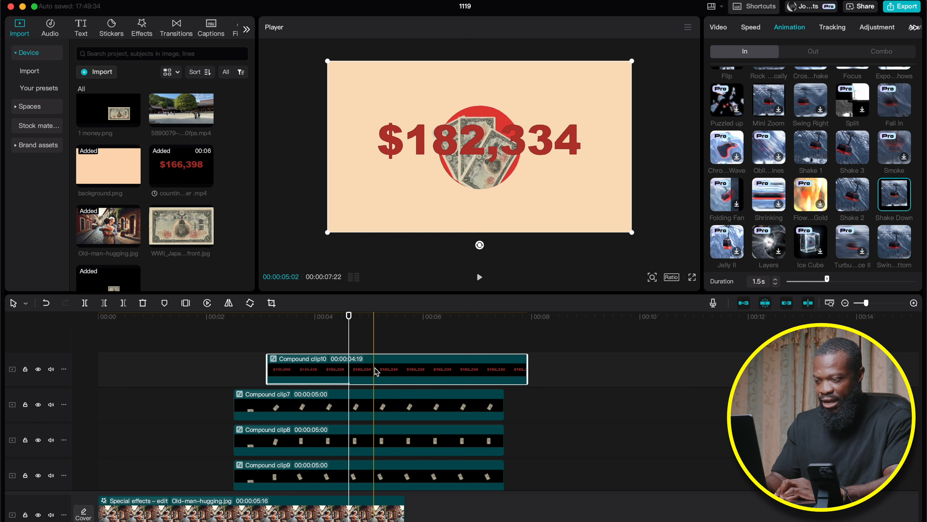
# - Nest the animated counting number in a new compound clip and add a Rectangle mask sized 1702 × 668 around the figure
pyautogui.click(326, 372)
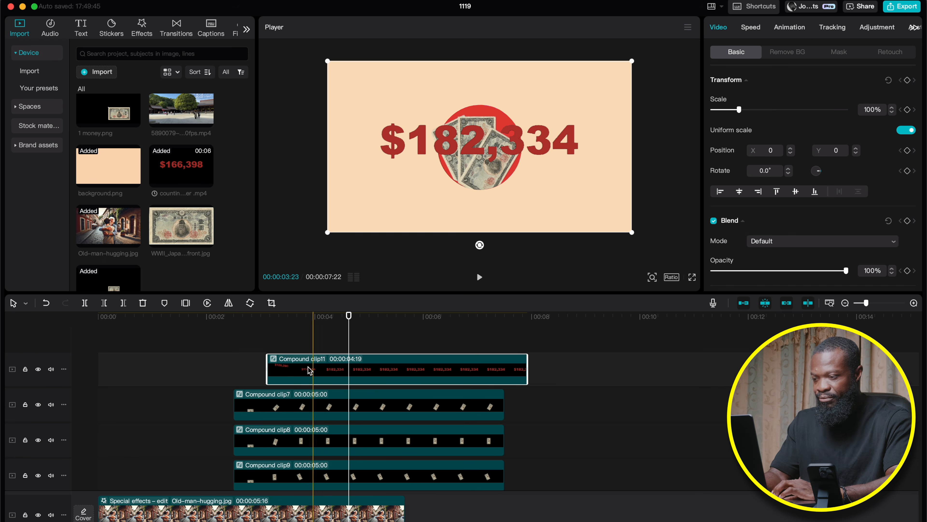
pyautogui.click(840, 52)
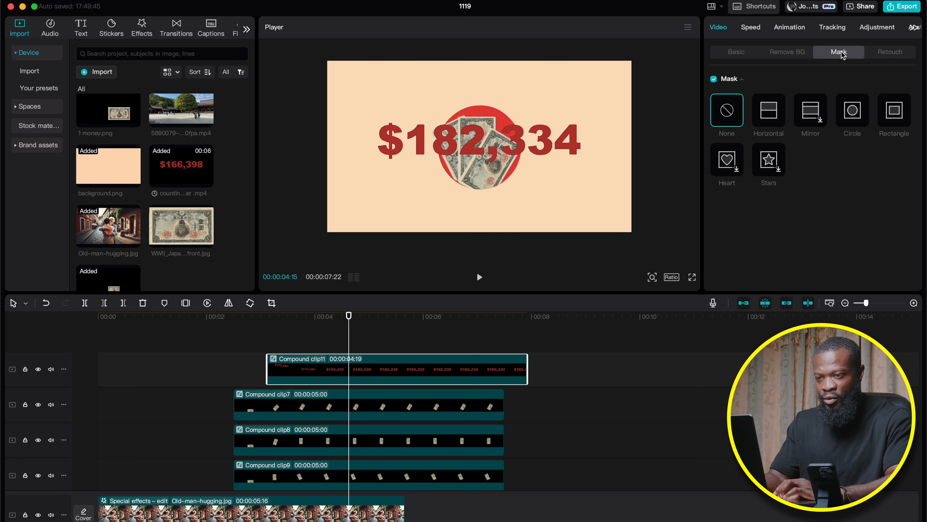
pyautogui.click(895, 113)
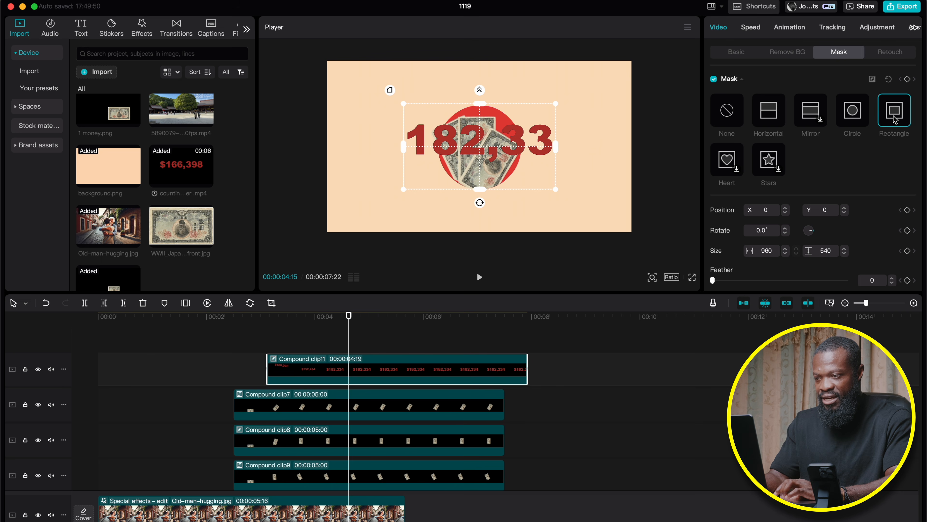
pyautogui.moveTo(556, 146); pyautogui.dragTo(616, 149)
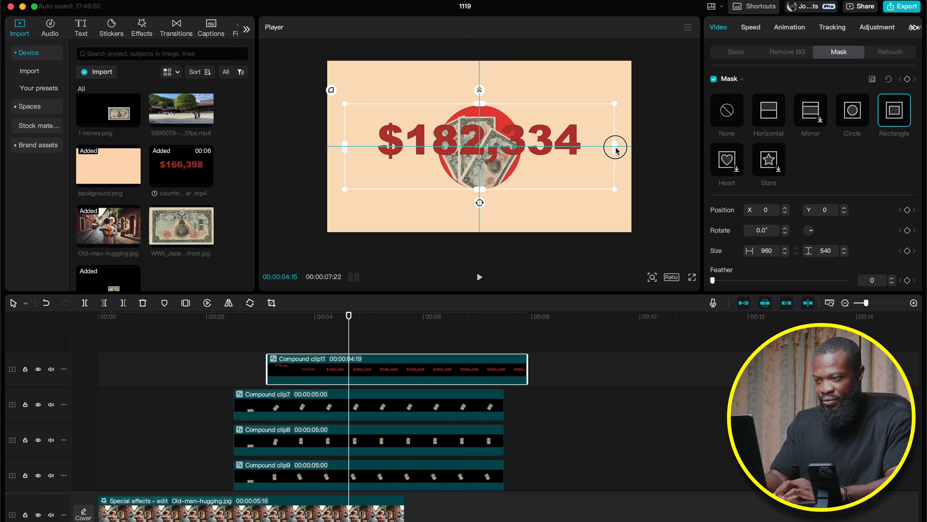
pyautogui.moveTo(479, 104)
pyautogui.mouseDown()
pyautogui.moveTo(481, 81)
pyautogui.moveTo(483, 97)
pyautogui.mouseUp()
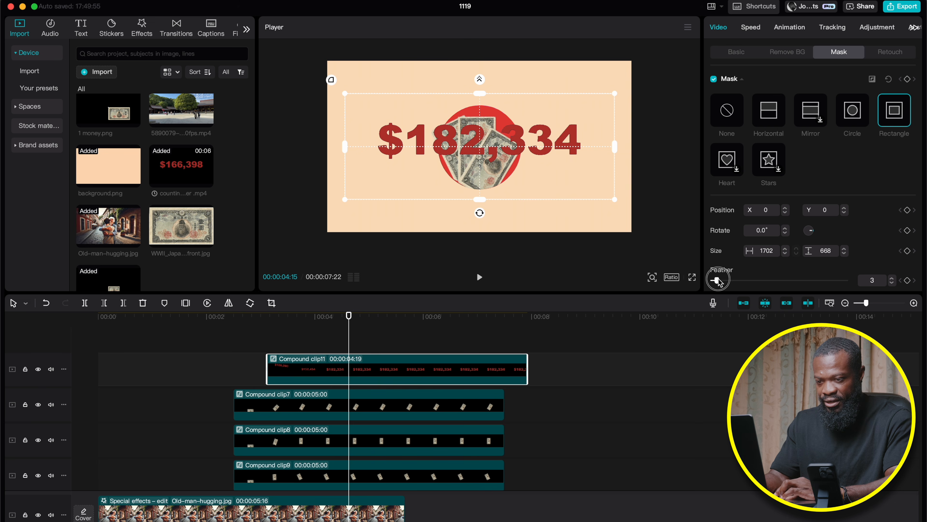
# - Play back the masked counting number, set its mask feather to 5, and lower the clip to position Y −173
pyautogui.click(234, 356)
pyautogui.press('space')
pyautogui.press('space')
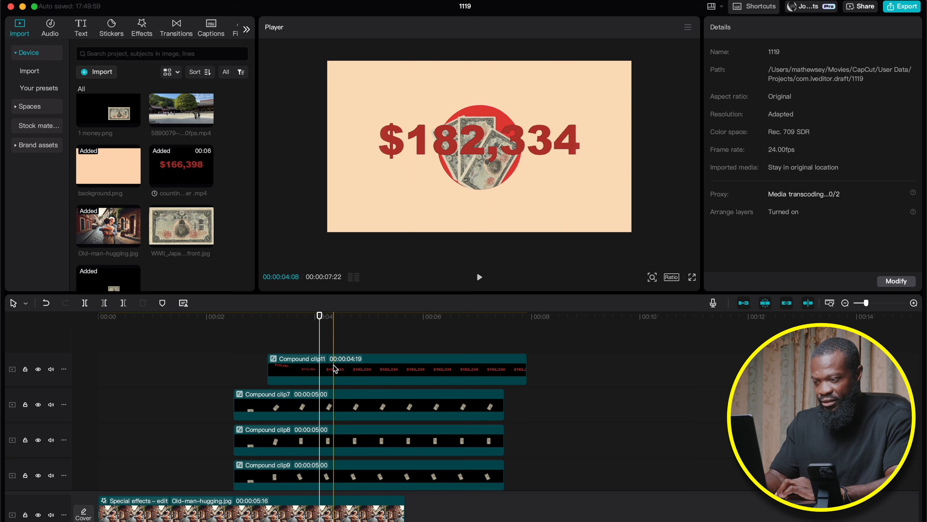
pyautogui.click(336, 372)
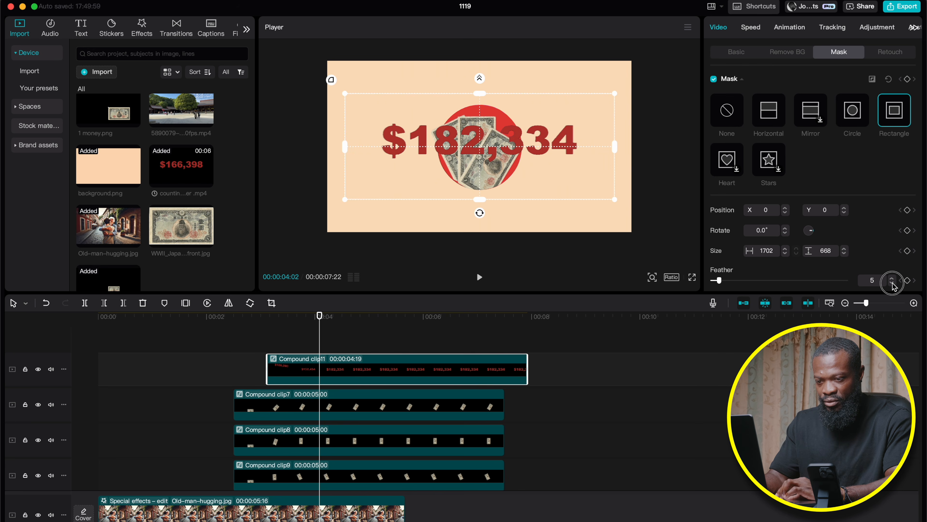
pyautogui.press('space')
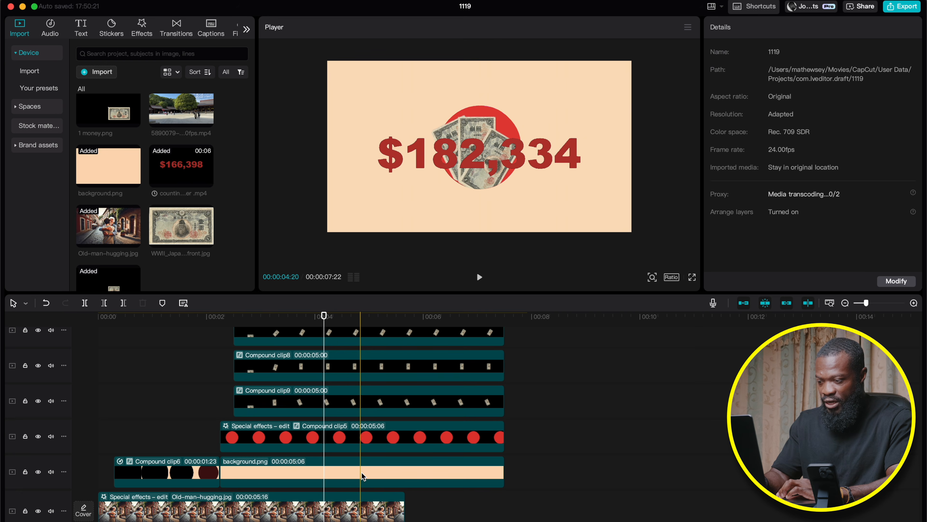
# - Split background.png at 00:00:05:03, set the cut-off piece aside at about 00:00:08, and extend the first piece back to 00:00:05:06
pyautogui.scroll(1, 370, 468)
pyautogui.scroll(-1, 368, 466)
pyautogui.press('b')
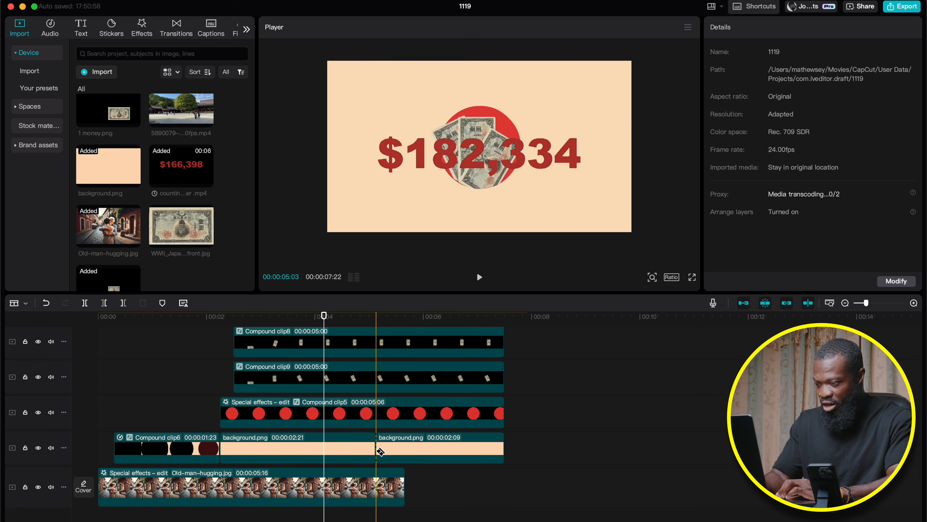
pyautogui.moveTo(393, 445); pyautogui.dragTo(551, 445)
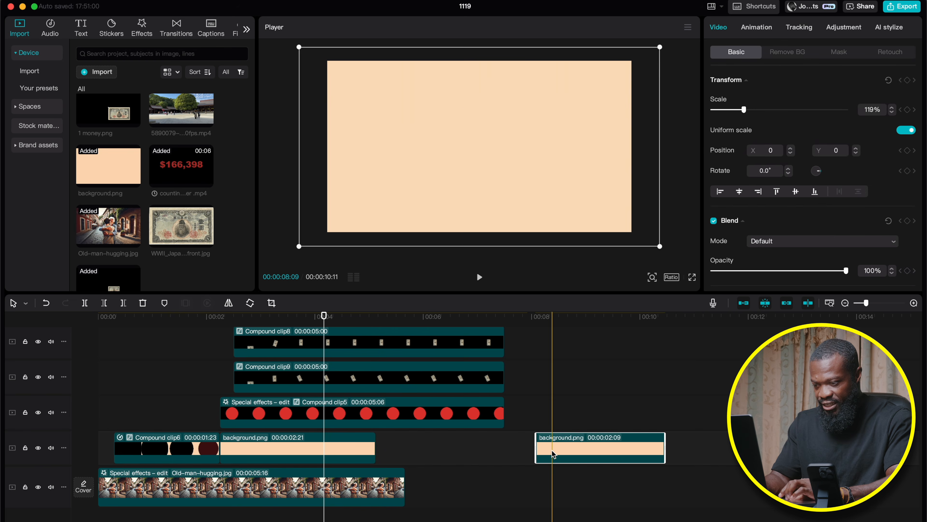
pyautogui.moveTo(374, 447); pyautogui.dragTo(505, 444)
# - Combine the three bill clips, the red dot clip and the background.png beneath them into one compound clip
pyautogui.scroll(2, 310, 365)
pyautogui.scroll(2, 256, 346)
pyautogui.moveTo(229, 349); pyautogui.dragTo(302, 477)
pyautogui.scroll(-1, 313, 461)
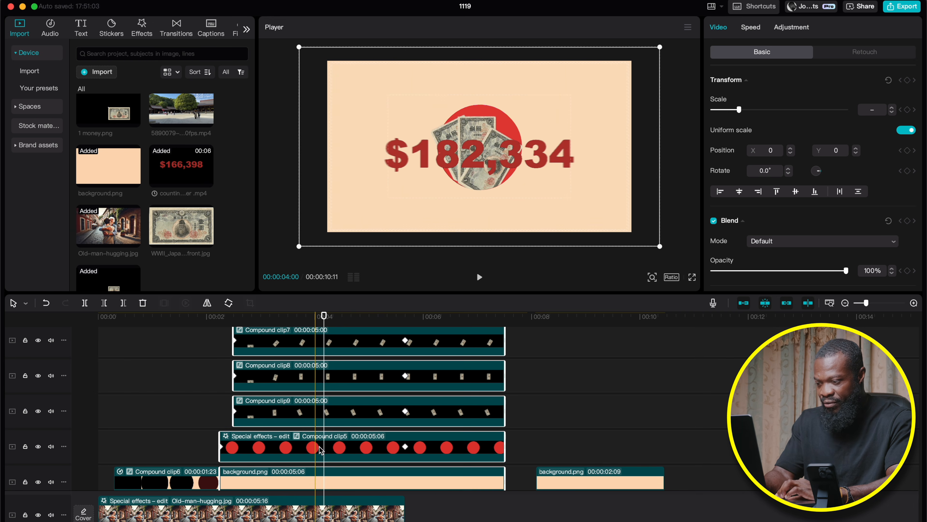
pyautogui.scroll(-2, 318, 462)
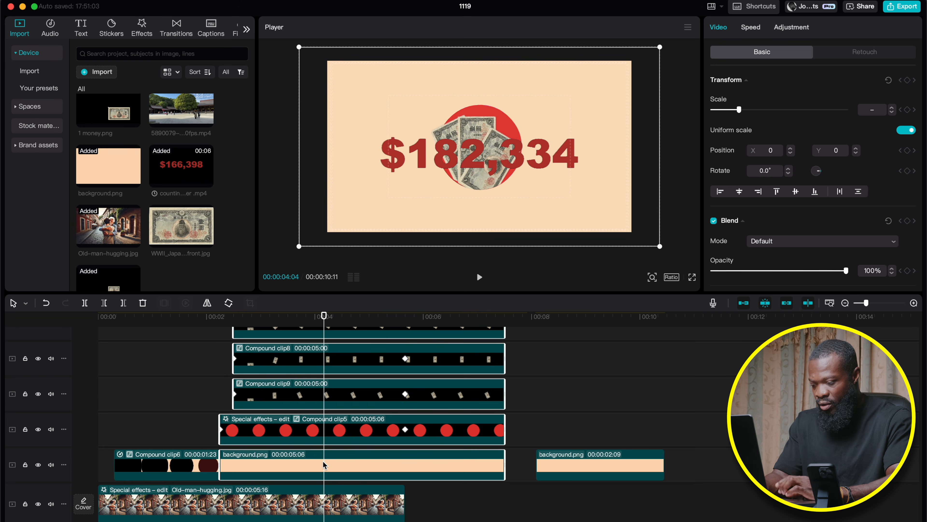
pyautogui.hotkey('alt', 'g')
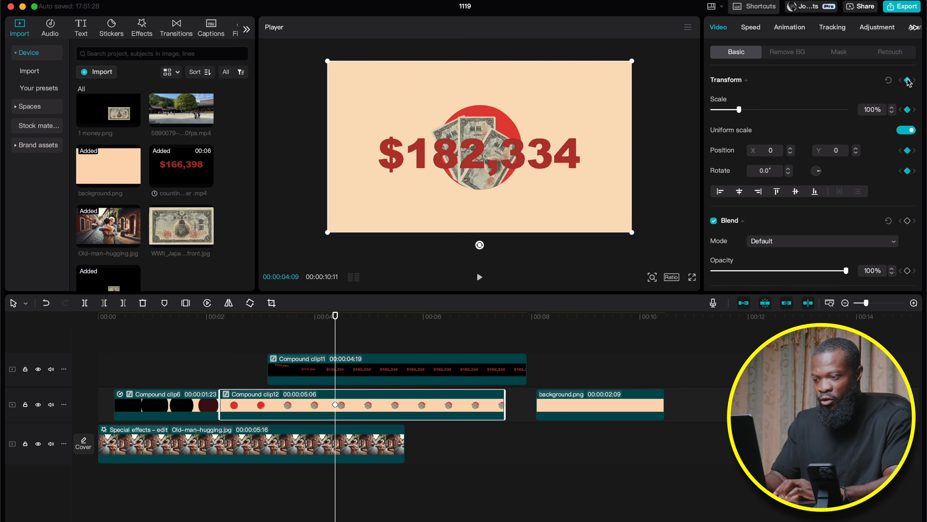
# - Keyframe the bills-and-dot compound clip from 00:00:04:09 to 00:00:05:05, ending at scale 133% and position X −2776, Y 68
pyautogui.click(381, 317)
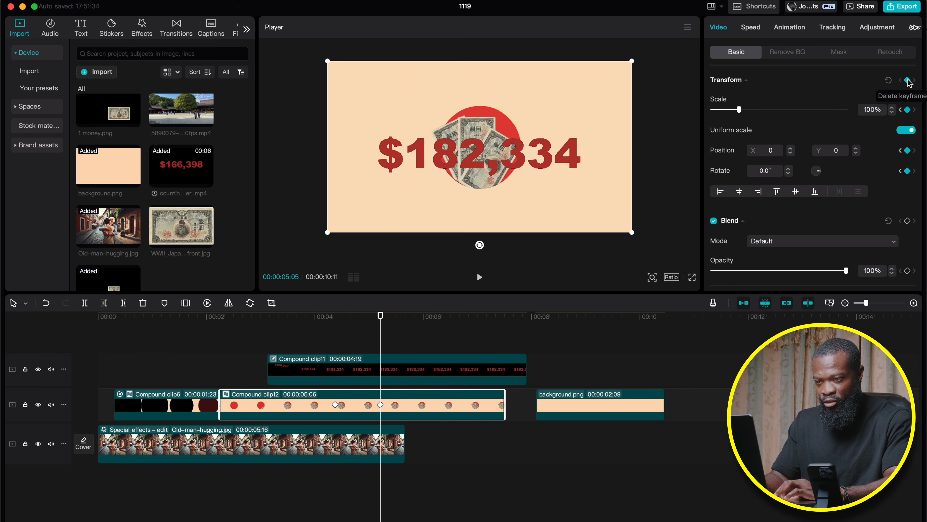
pyautogui.moveTo(740, 111); pyautogui.dragTo(748, 109)
pyautogui.moveTo(538, 179); pyautogui.dragTo(324, 175)
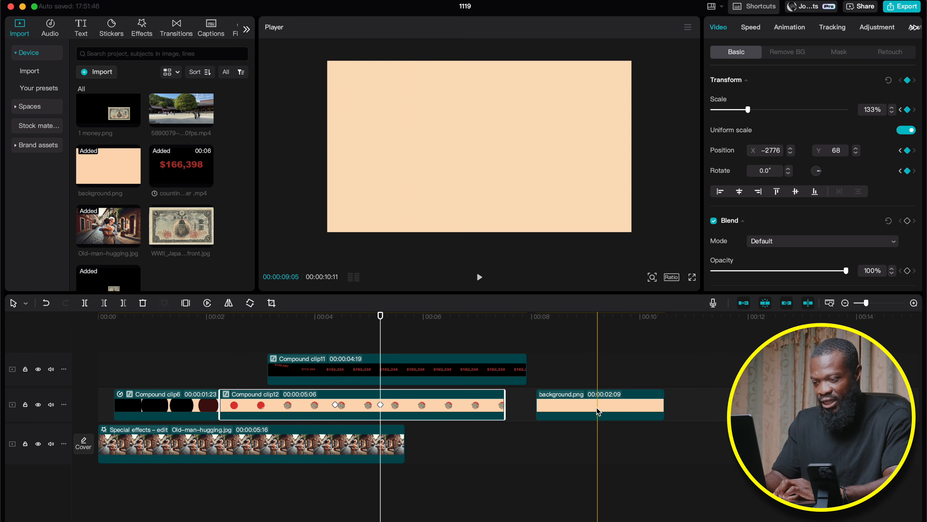
# - Place the spare background.png on a track below the bills-and-dot clip, starting near 00:00:04:07, and extend it to 00:00:04:00
pyautogui.moveTo(596, 407); pyautogui.dragTo(381, 445)
pyautogui.moveTo(459, 438); pyautogui.dragTo(549, 438)
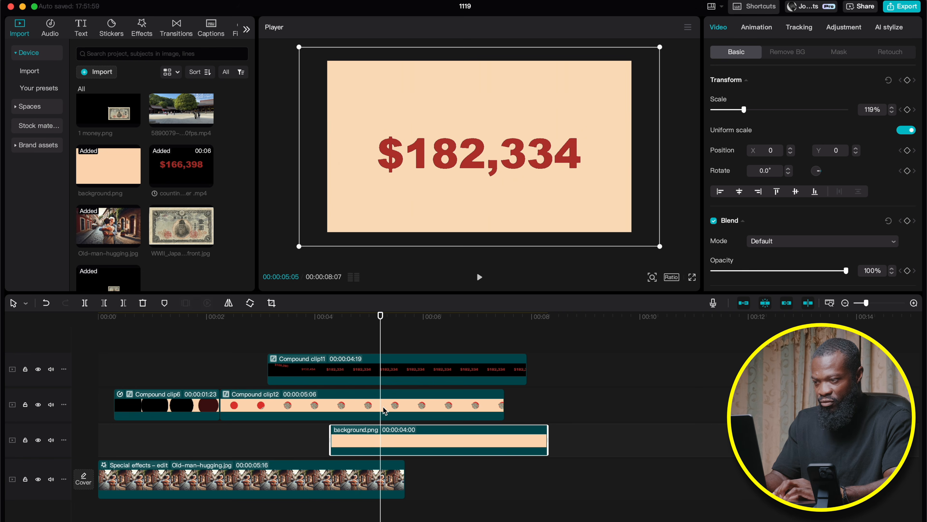
# - Add a Transform keyframe to the counting number clip at 00:00:04:09, aligned with the bills-and-dot clip's first keyframe
pyautogui.click(331, 366)
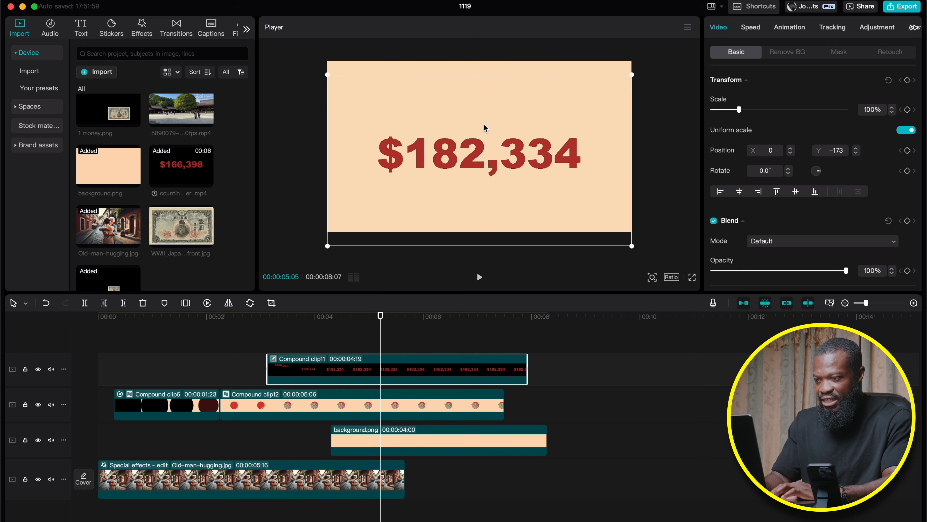
pyautogui.click(330, 336)
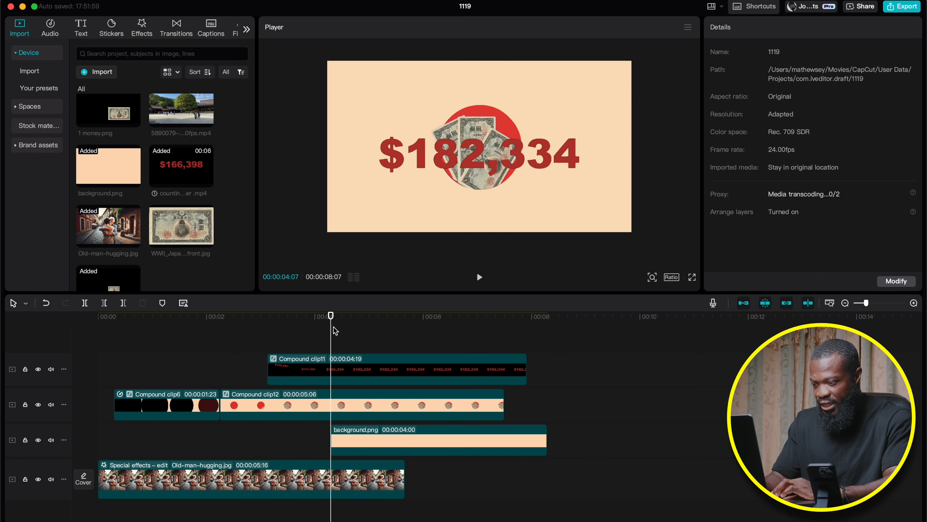
pyautogui.click(339, 406)
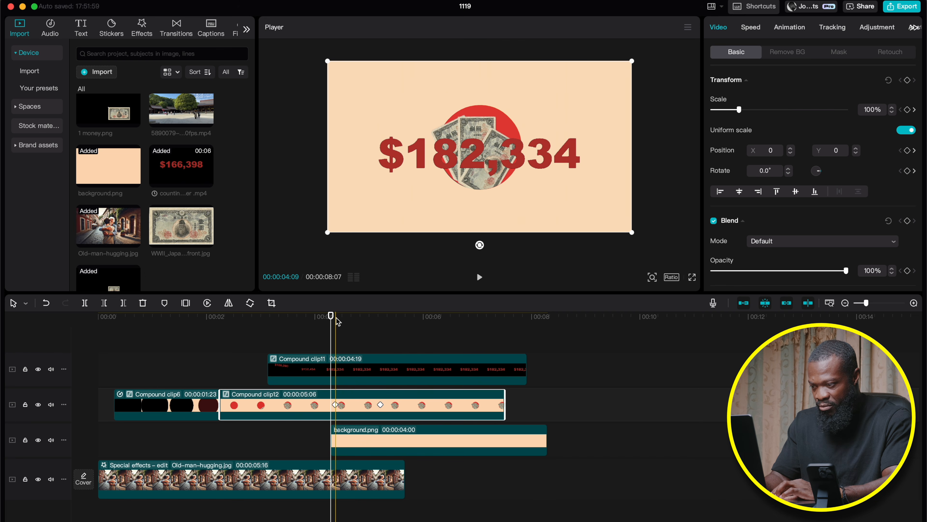
pyautogui.click(336, 377)
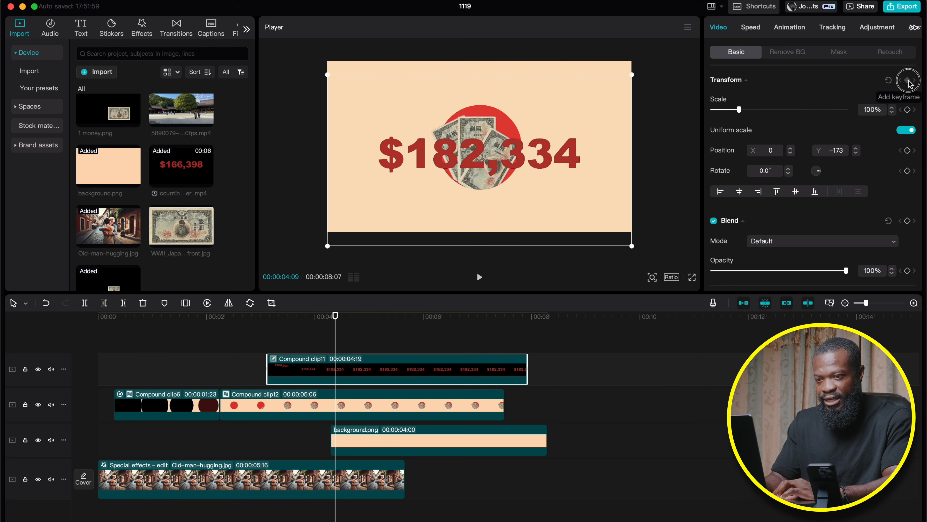
# - Add a second Transform keyframe to the counting number clip at 00:00:05:05 with scale 128% and position X −3906
pyautogui.click(373, 402)
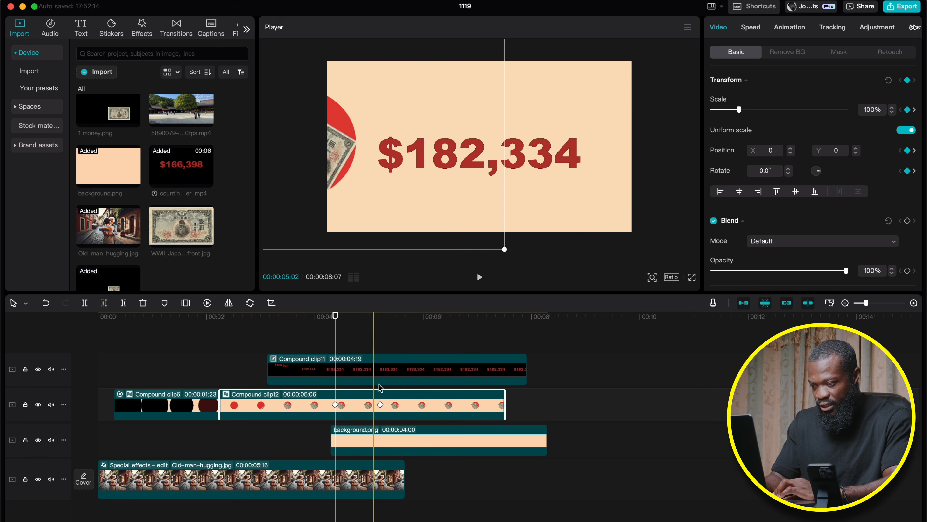
pyautogui.click(381, 314)
pyautogui.click(382, 377)
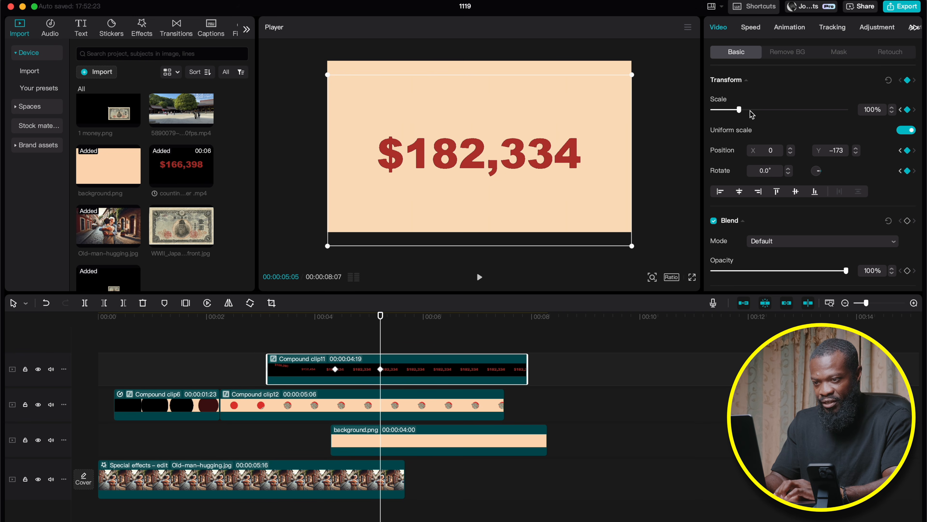
pyautogui.moveTo(741, 111); pyautogui.dragTo(747, 111)
pyautogui.moveTo(491, 146); pyautogui.dragTo(268, 140)
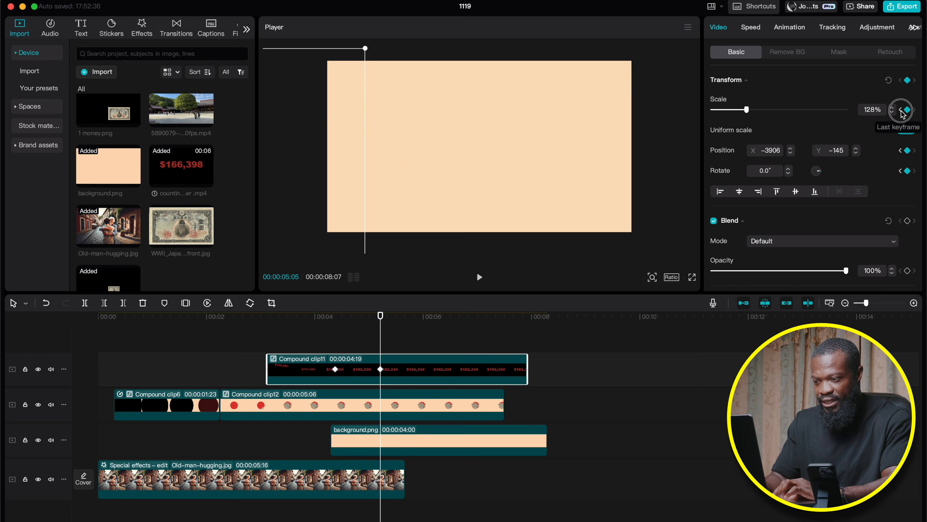
# - Match the second keyframe's Y position to the first at −173 and play back the slide-out of the counting number
pyautogui.click(901, 110)
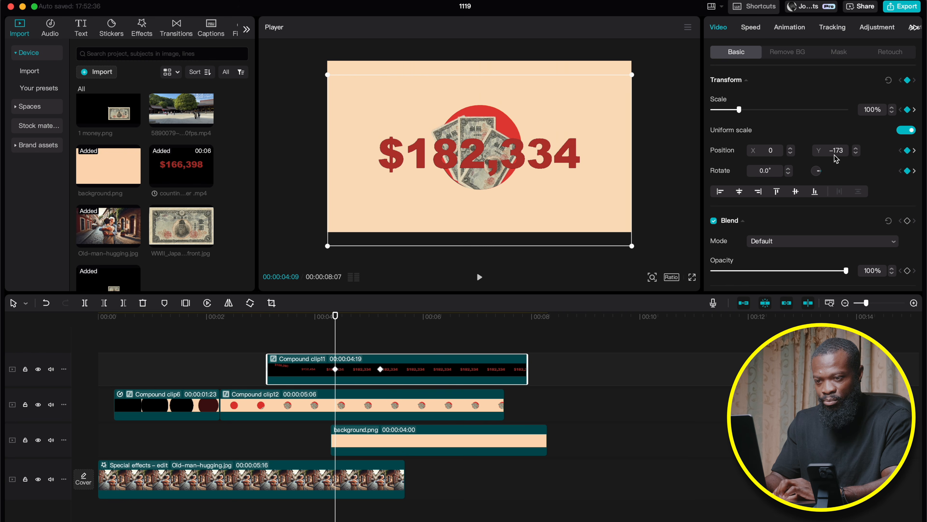
pyautogui.click(914, 110)
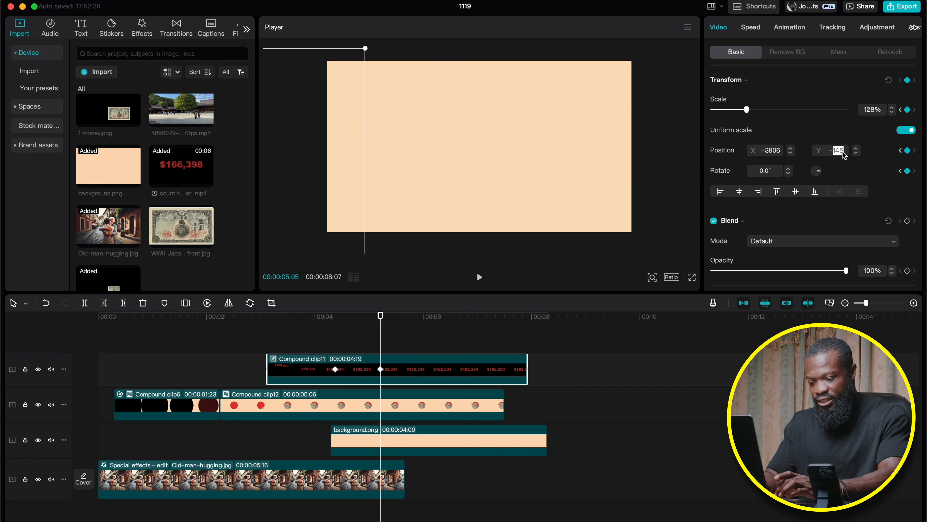
pyautogui.click(311, 333)
pyautogui.press('space')
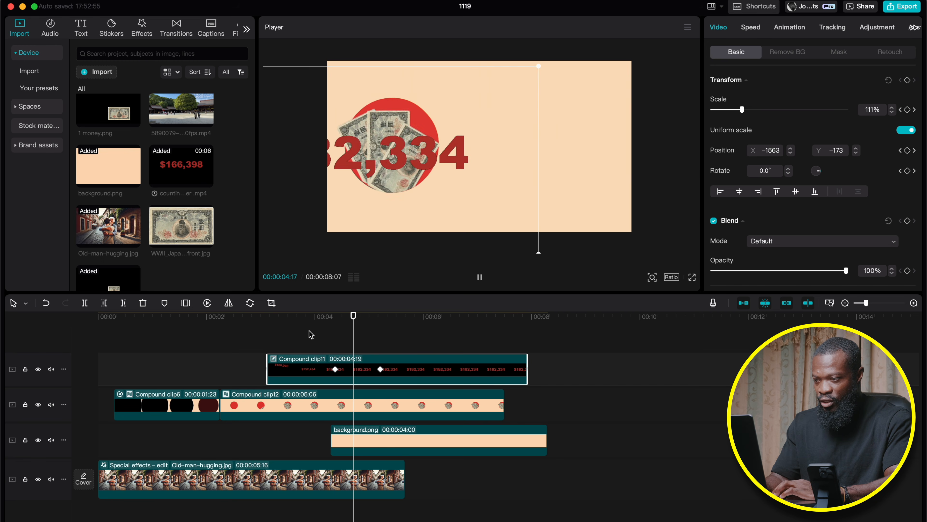
pyautogui.press('space')
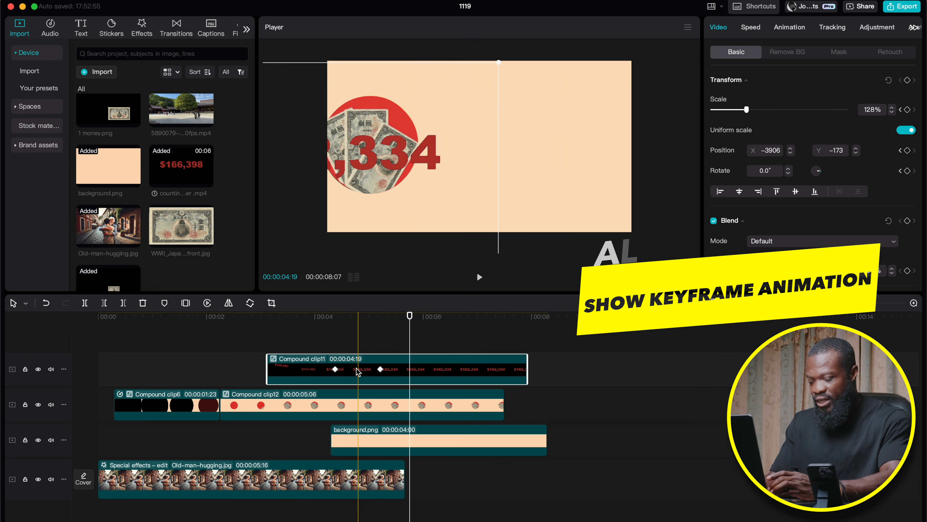
# - Smooth the counting number clip's X position curve at both of its Transform keyframes in the keyframe graph
pyautogui.hotkey('alt', 'k')
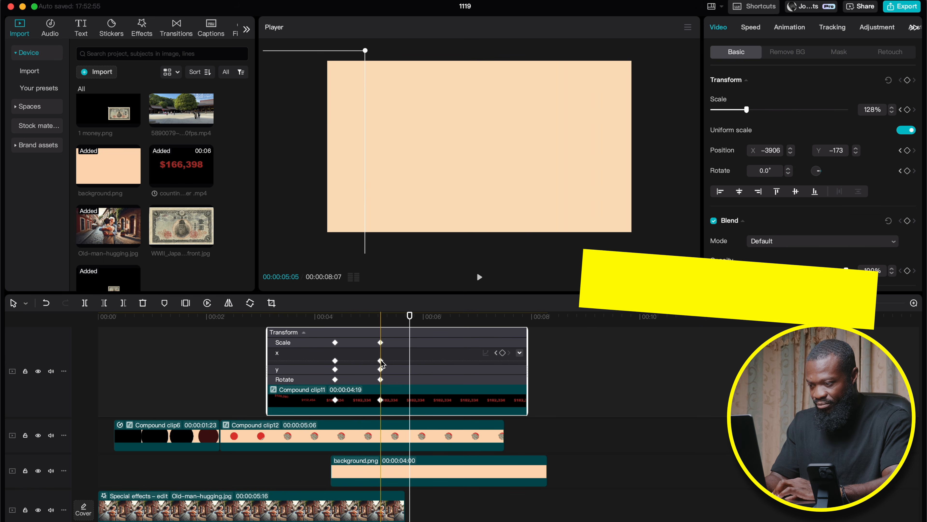
pyautogui.click(519, 352)
pyautogui.scroll(3, 436, 375)
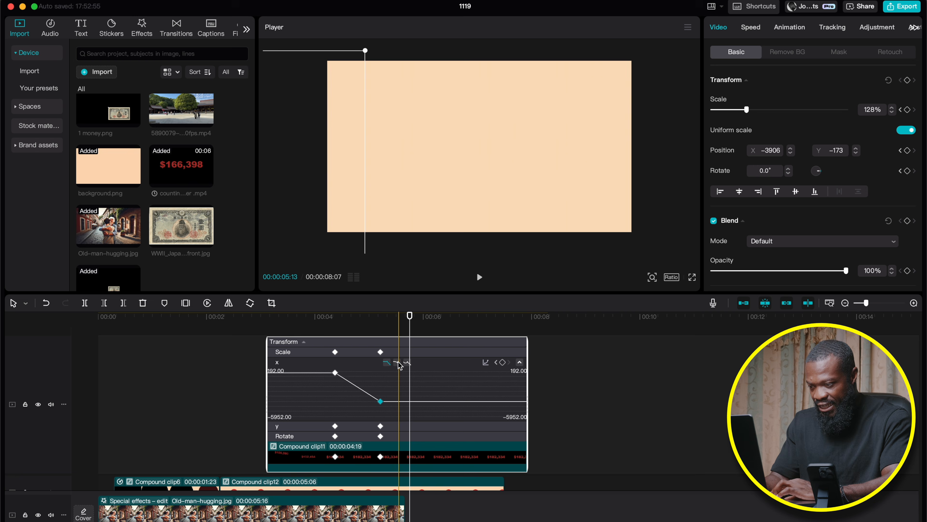
pyautogui.click(335, 372)
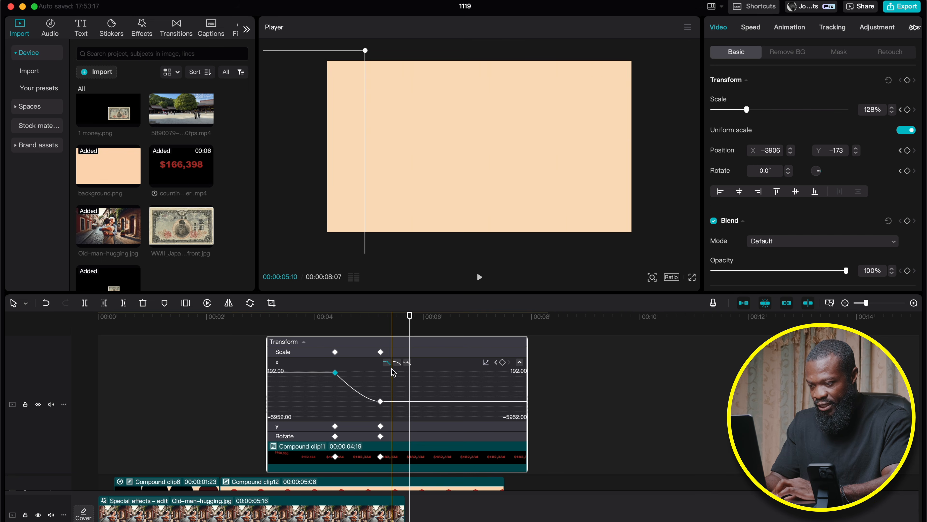
pyautogui.scroll(-2, 347, 382)
pyautogui.hotkey('alt', 'k')
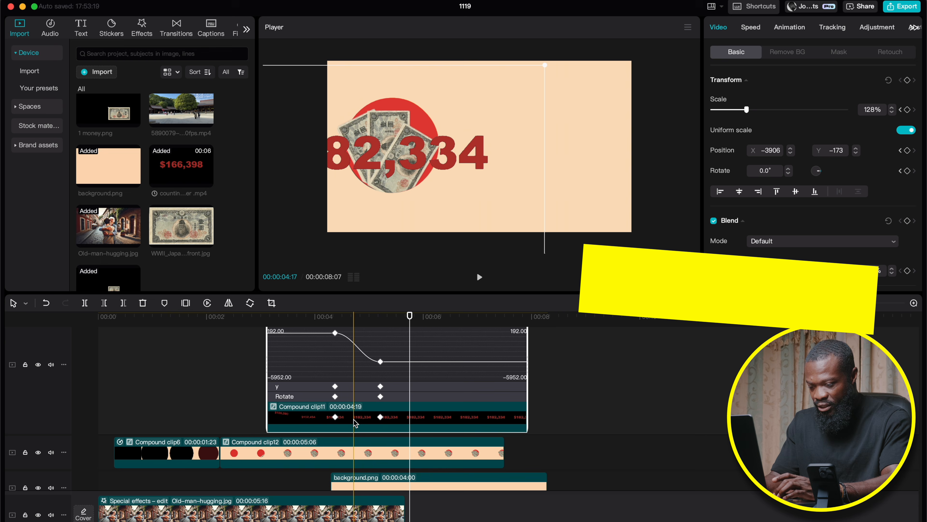
# - Smooth the bills-and-dot clip's X position curve at both Transform keyframes and play back the slide-out
pyautogui.click(367, 408)
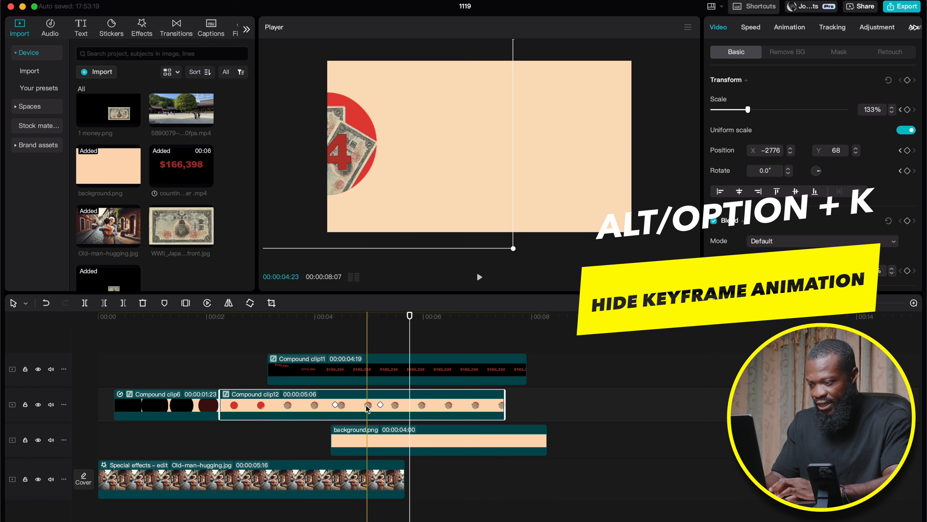
pyautogui.hotkey('alt', 'k')
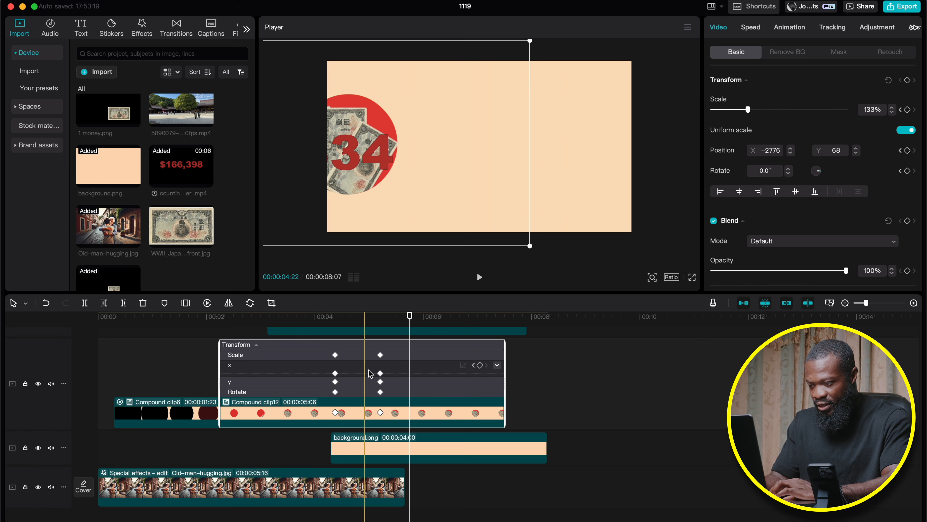
pyautogui.click(381, 373)
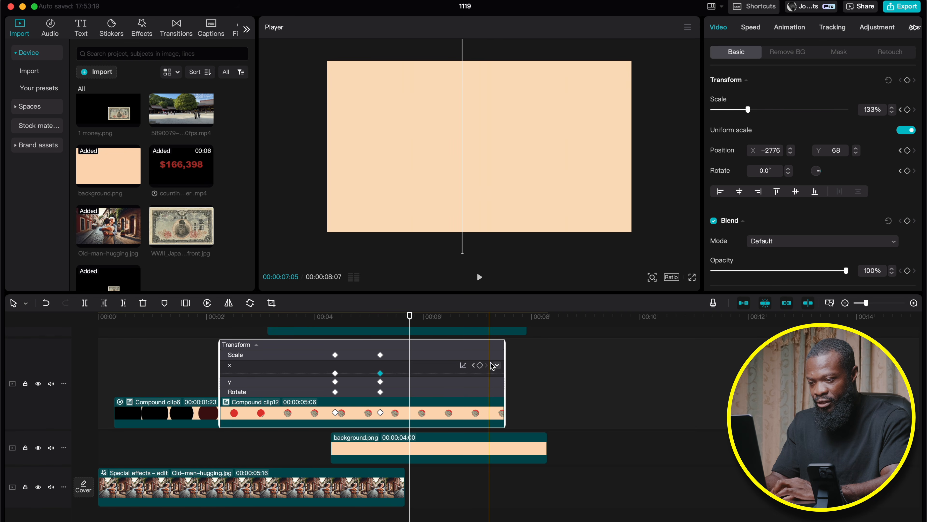
pyautogui.click(497, 365)
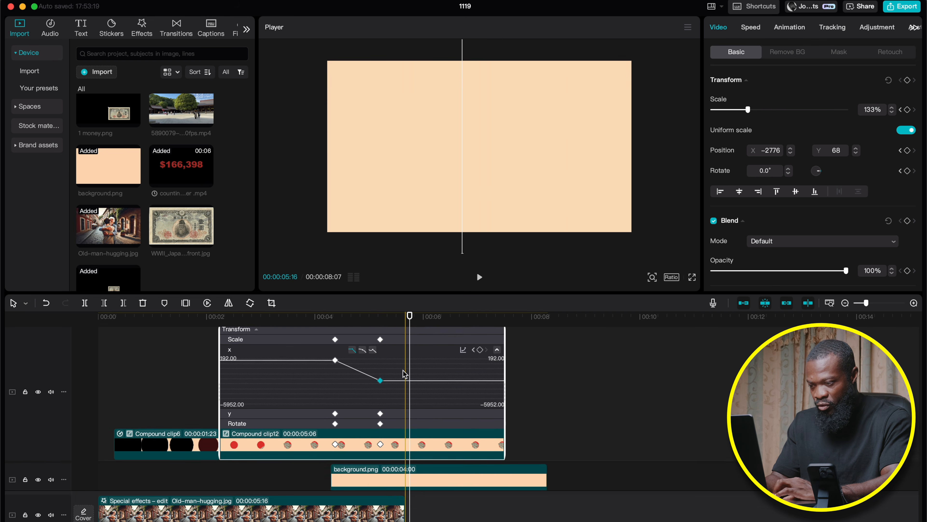
pyautogui.click(362, 366)
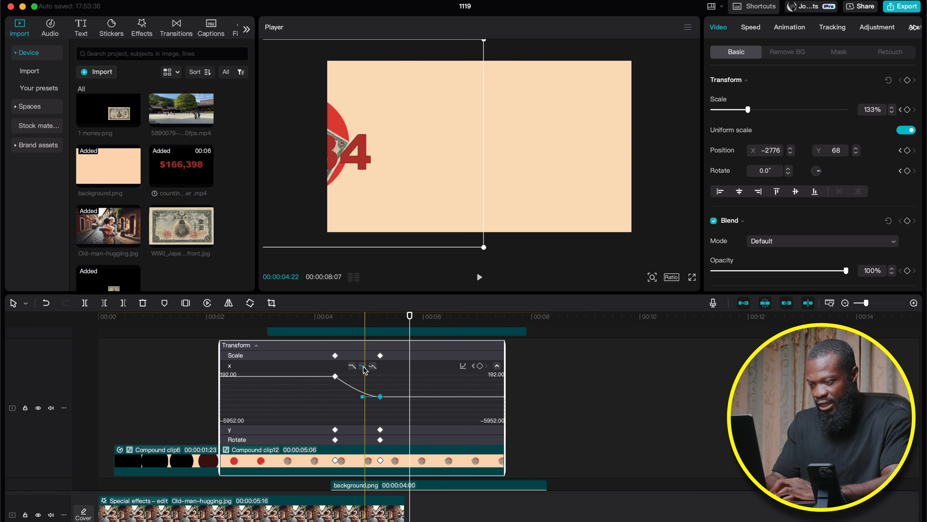
pyautogui.click(362, 366)
pyautogui.click(365, 459)
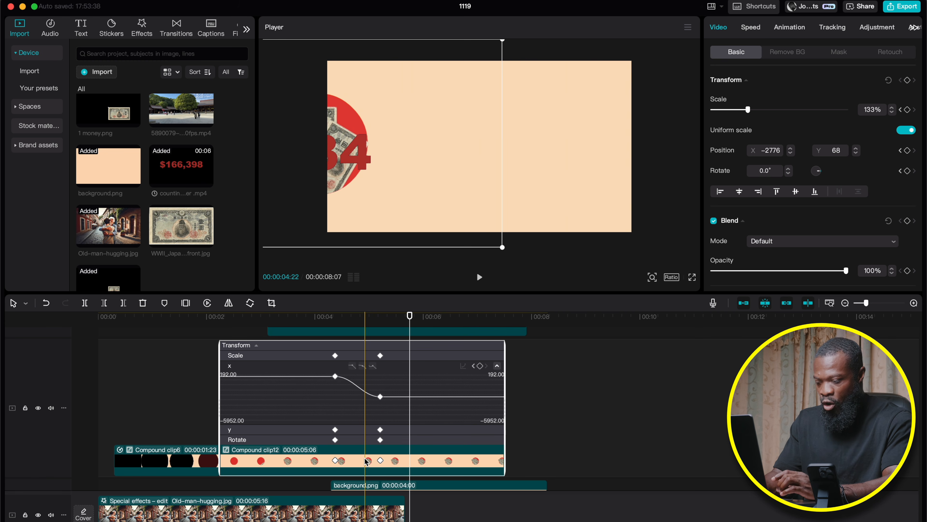
pyautogui.hotkey('alt', 'k')
pyautogui.press('space')
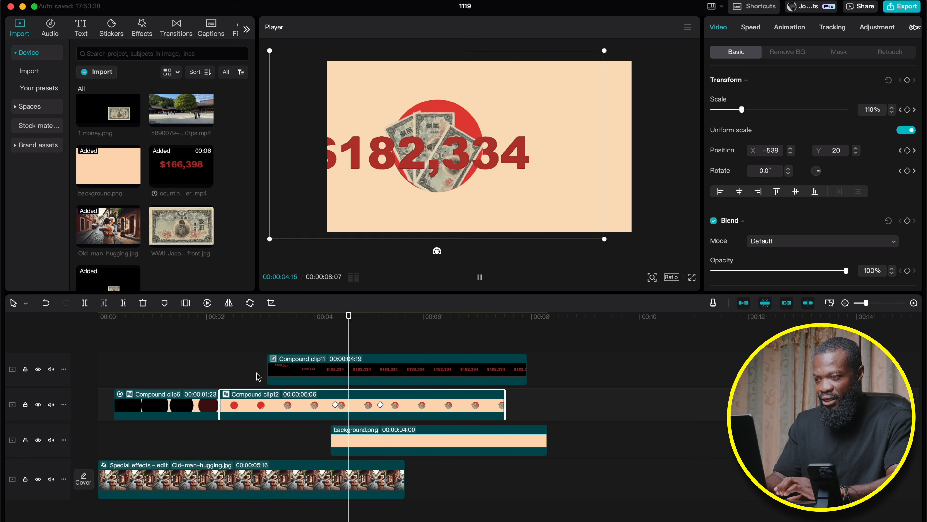
pyautogui.click(319, 330)
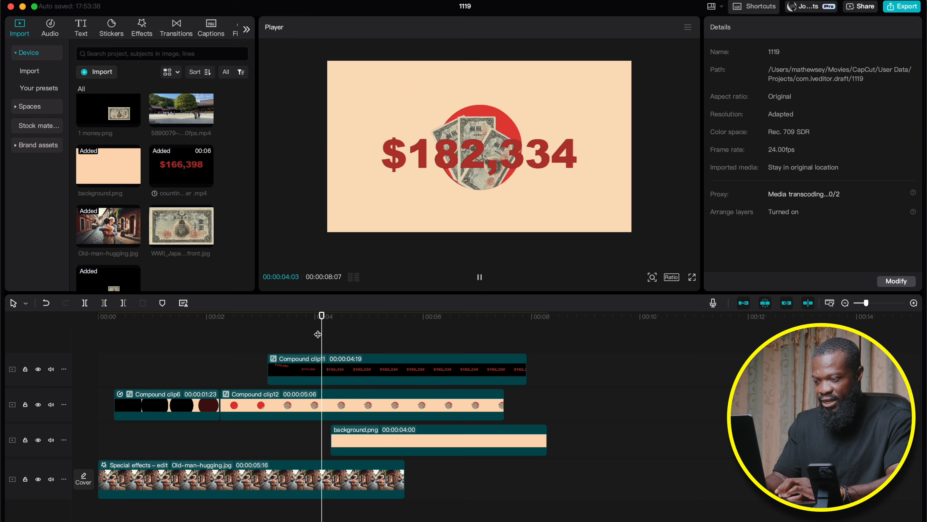
pyautogui.press('space')
# - Mark 00:00:05:14 on the counting number clip and move its second keyframe and the bills-and-dot clip's second keyframe there
pyautogui.click(380, 370)
pyautogui.moveTo(381, 369); pyautogui.dragTo(400, 368)
pyautogui.click(402, 316)
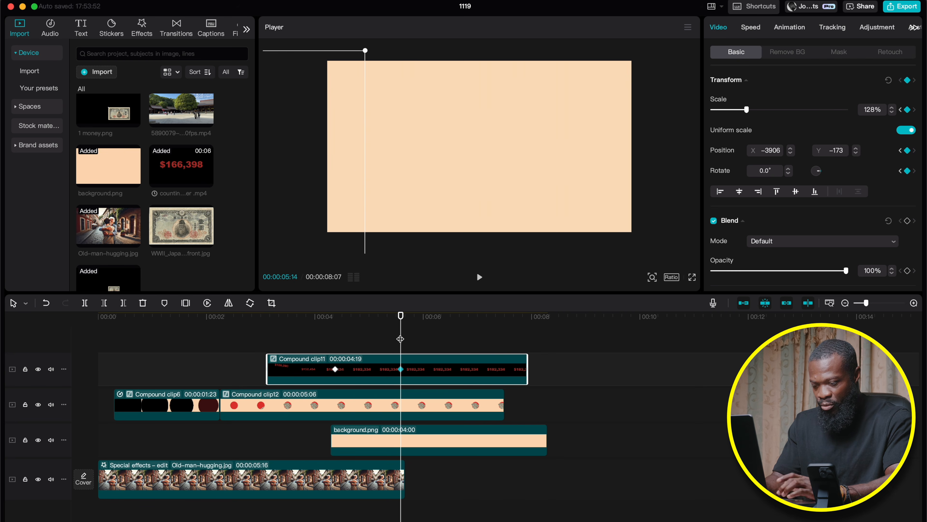
pyautogui.press('m')
pyautogui.click(402, 412)
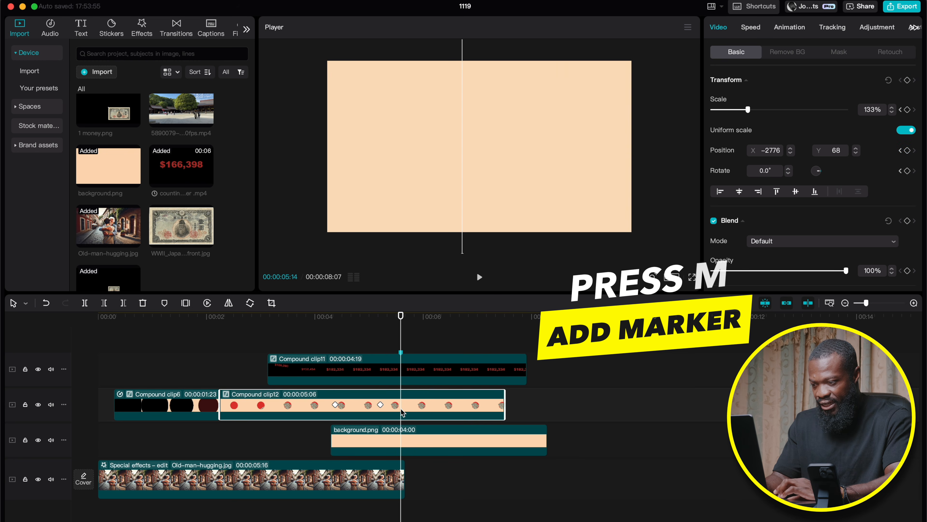
pyautogui.moveTo(380, 404); pyautogui.dragTo(400, 403)
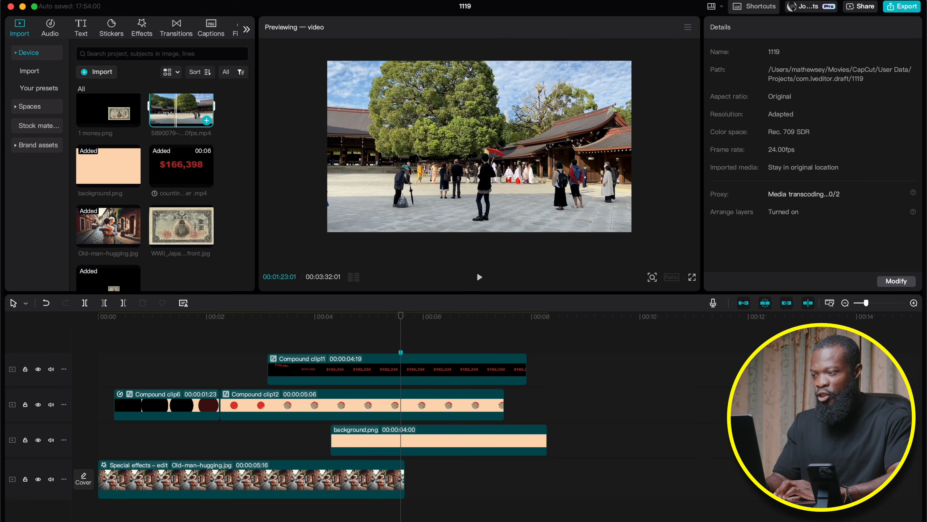
# - Place the 5890079 shrine video on a new top track near 00:00:05:14 and apply the Photo Frame effect to it
pyautogui.moveTo(175, 113); pyautogui.dragTo(396, 343)
pyautogui.click(140, 29)
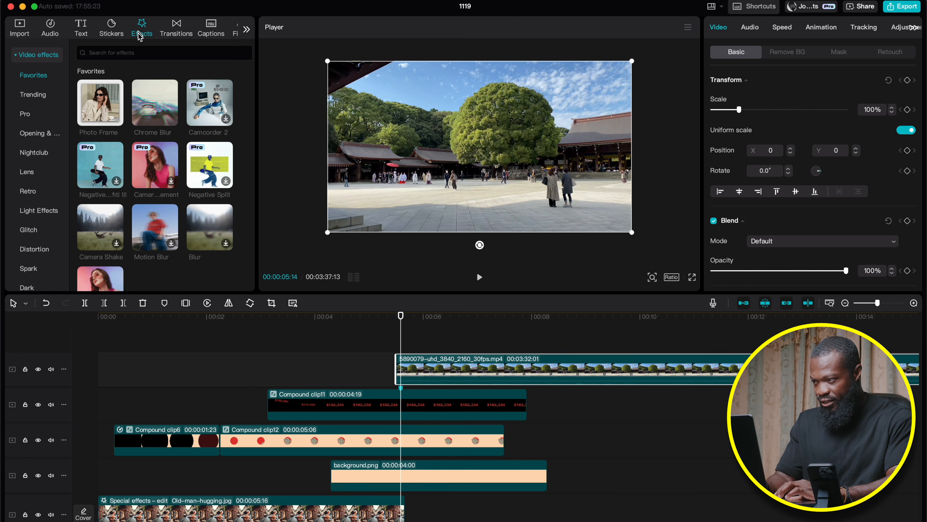
pyautogui.moveTo(92, 108); pyautogui.dragTo(459, 368)
# - Scale the shrine video to 39% and move it to start at 00:00:04:07, aligned with background.png
pyautogui.click(468, 366)
pyautogui.moveTo(738, 138); pyautogui.dragTo(723, 139)
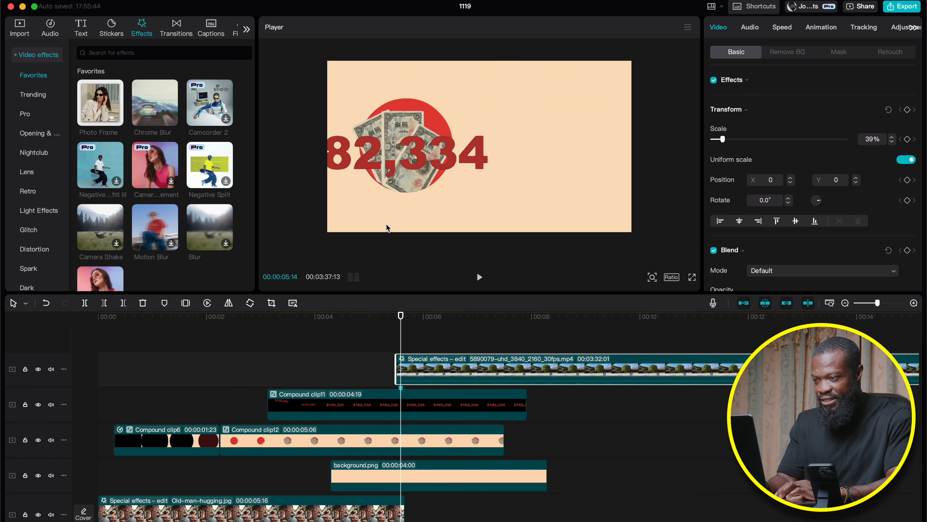
pyautogui.moveTo(427, 369); pyautogui.dragTo(361, 370)
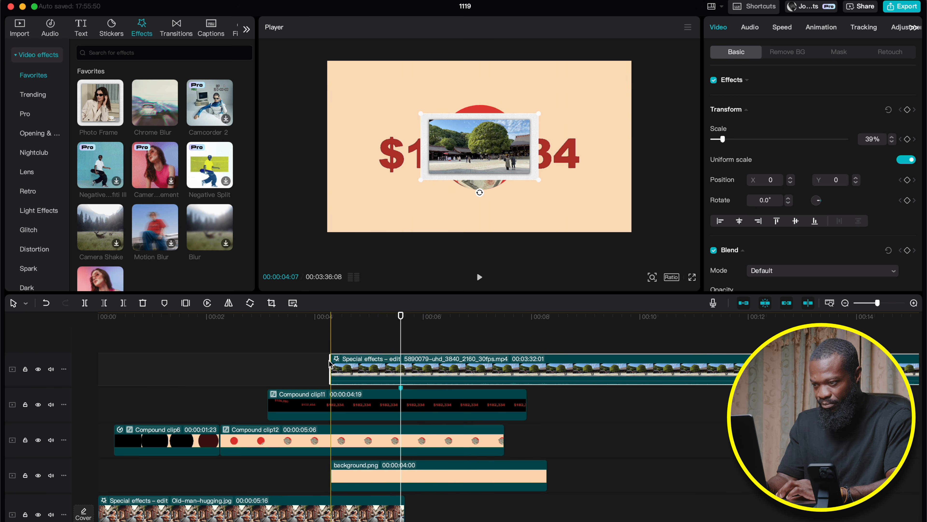
# - Create a freeze frame at the start of the shrine video, at 00:00:04:07
pyautogui.click(329, 329)
pyautogui.click(338, 370)
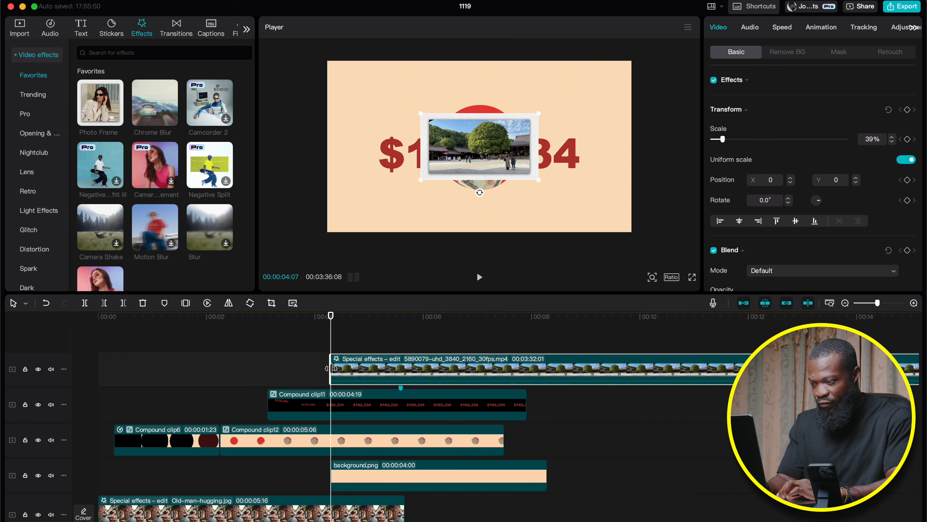
pyautogui.rightClick(332, 369)
pyautogui.moveTo(371, 254)
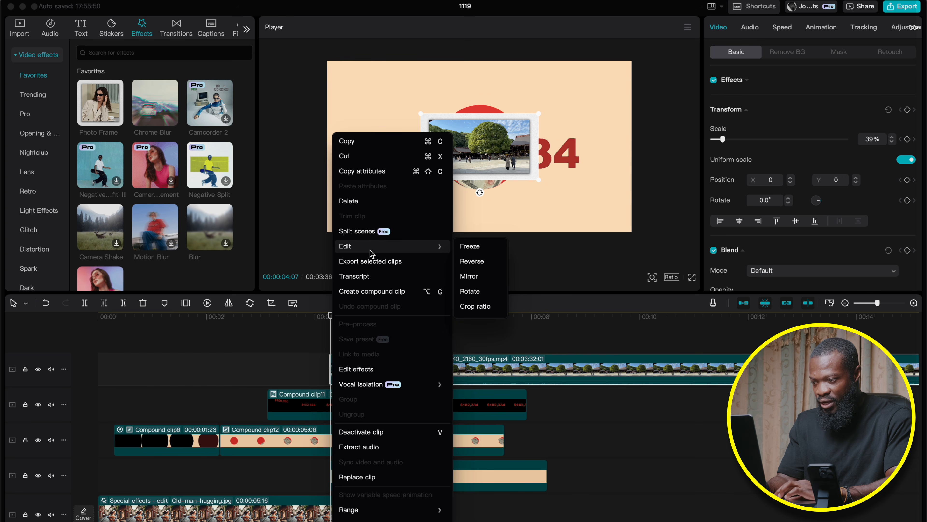
pyautogui.click(471, 247)
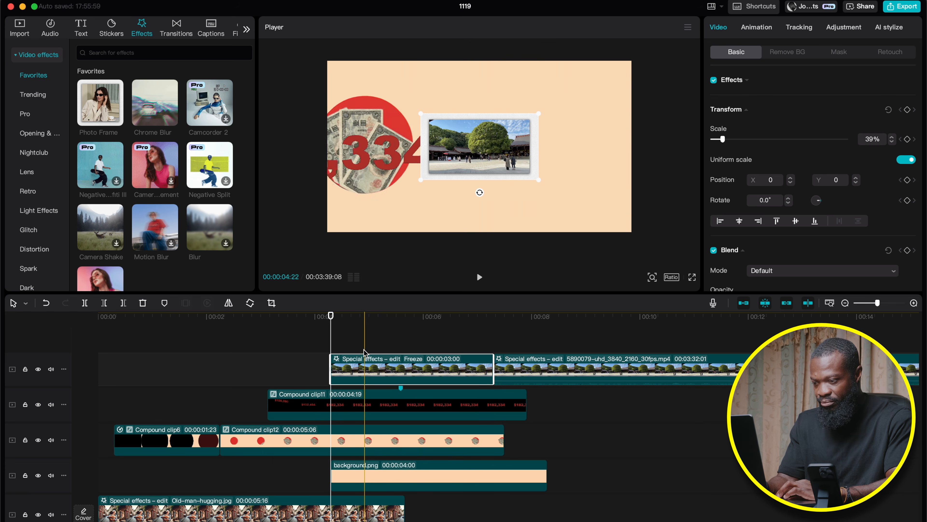
# - Combine the freeze frame and shrine video into a compound clip and mark it where the freeze ends, at 00:00:07:07
pyautogui.click(531, 372)
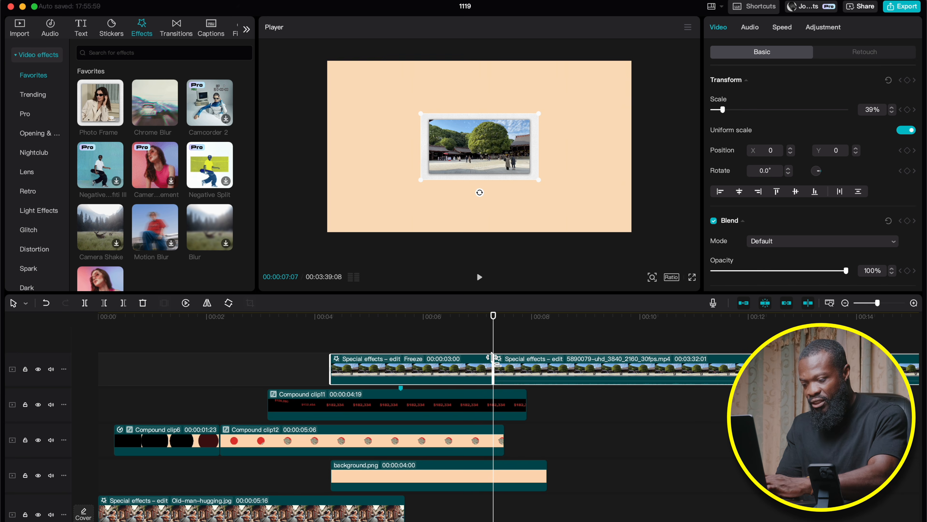
pyautogui.hotkey('alt', 'g')
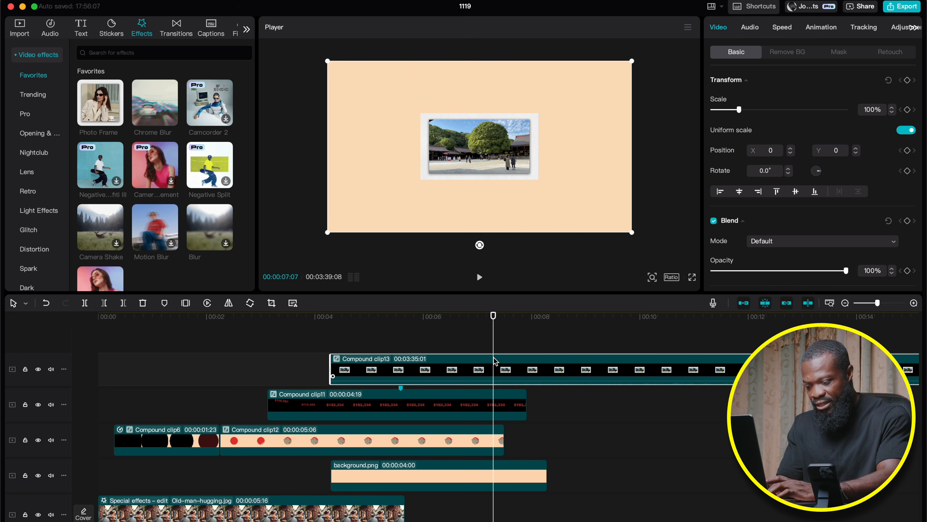
pyautogui.press('m')
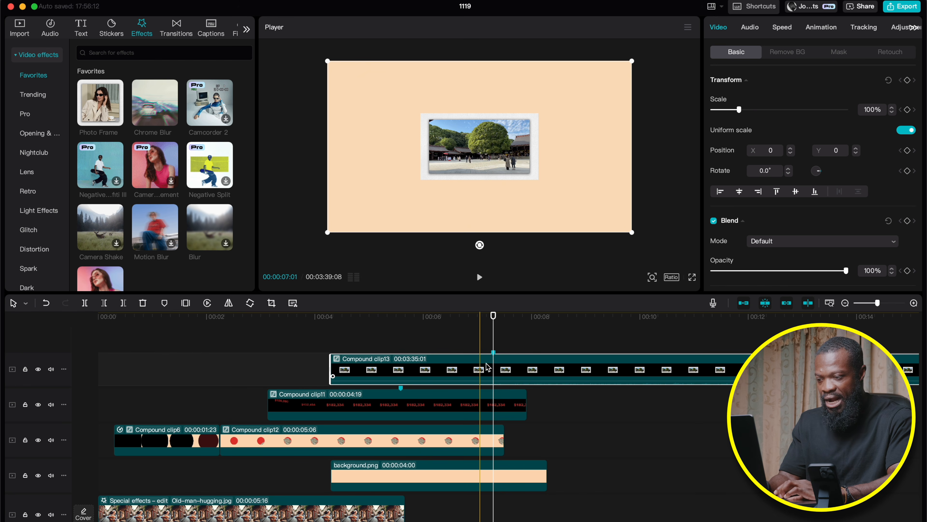
# - Shift the framed shrine compound clip earlier so its marker sits just after the counting number clip's marker at 00:00:05:14
pyautogui.moveTo(453, 367); pyautogui.dragTo(344, 366)
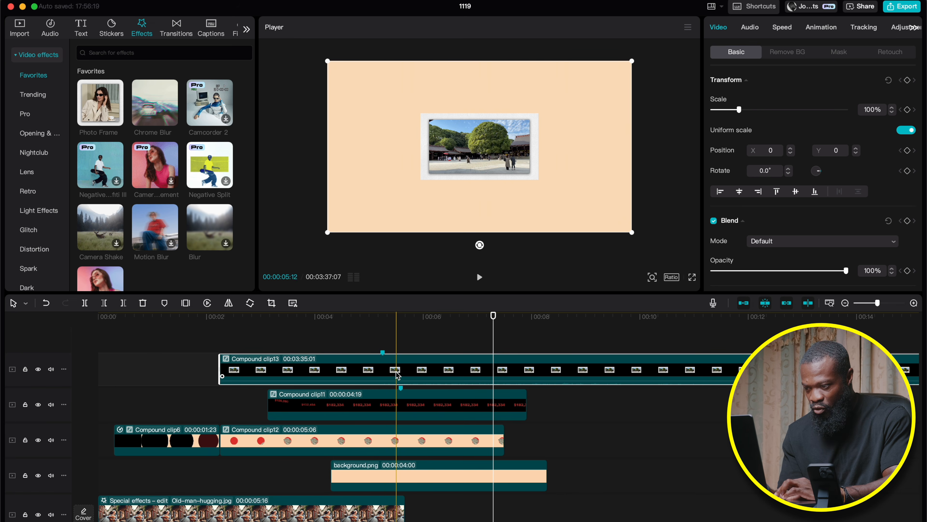
pyautogui.moveTo(395, 369); pyautogui.dragTo(418, 369)
pyautogui.click(410, 391)
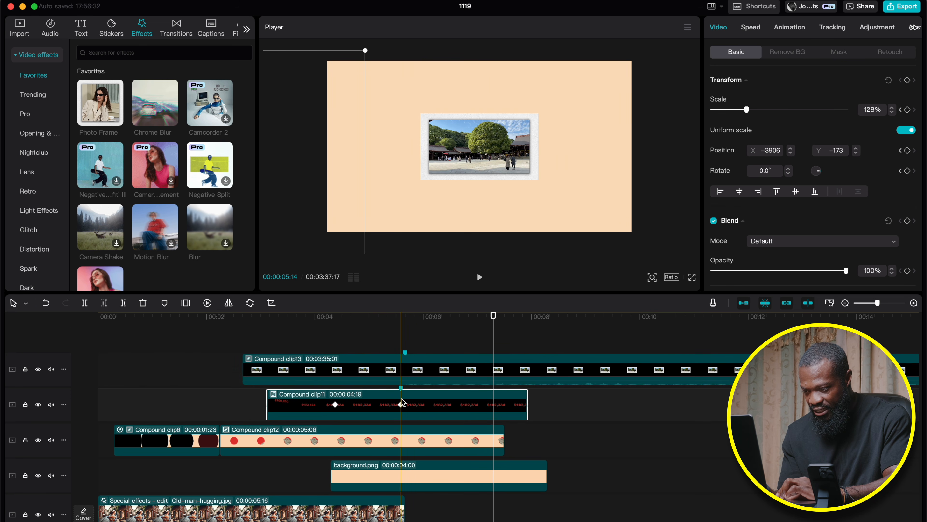
pyautogui.click(411, 375)
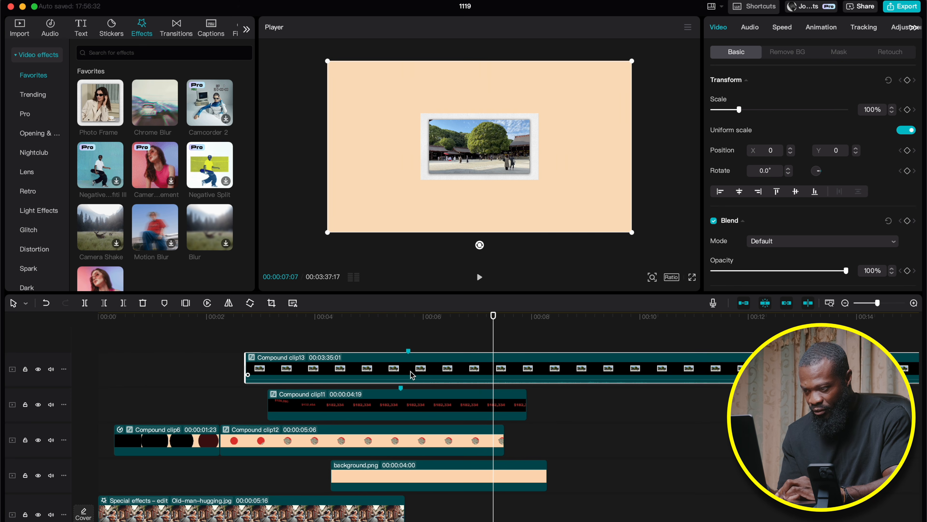
pyautogui.moveTo(411, 374); pyautogui.dragTo(411, 370)
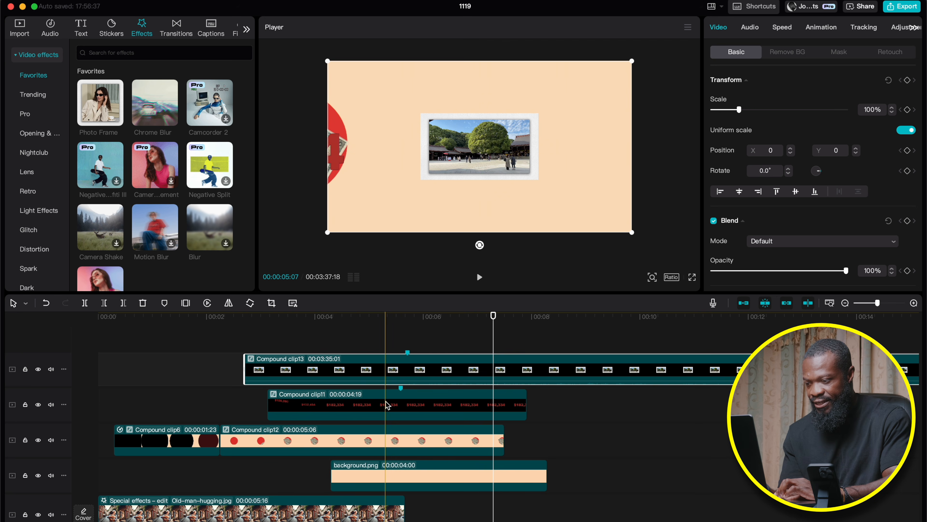
# - Add a Transform keyframe to the framed shrine clip at 00:00:04:09 with scale 56% and position X 2505, beyond the frame's right edge
pyautogui.click(356, 405)
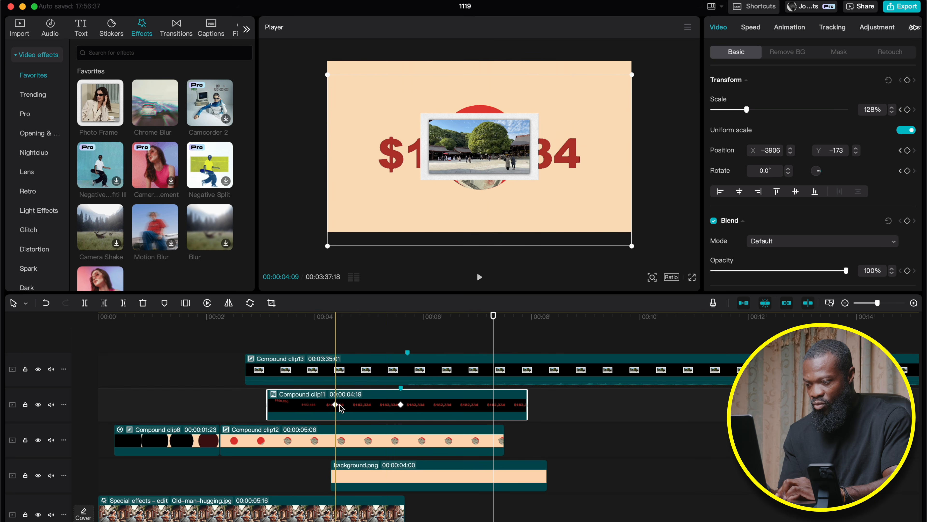
pyautogui.click(336, 316)
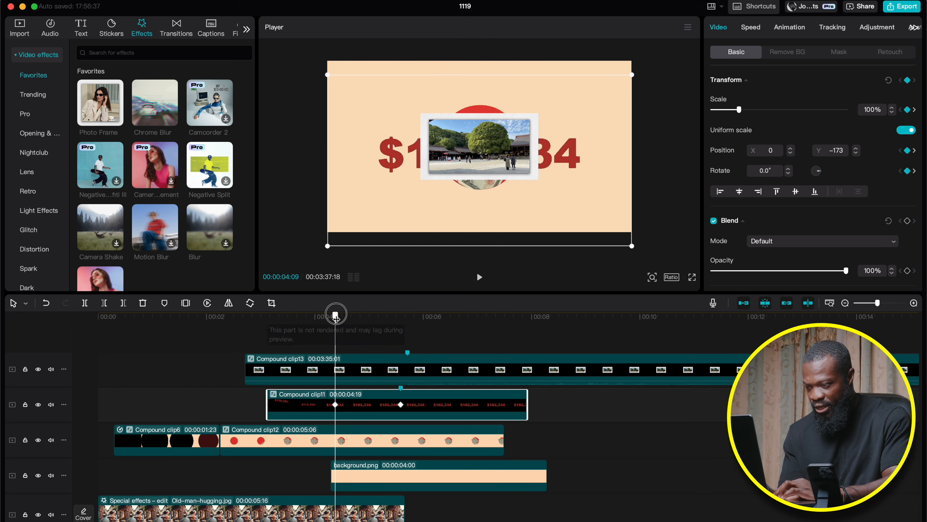
pyautogui.click(339, 367)
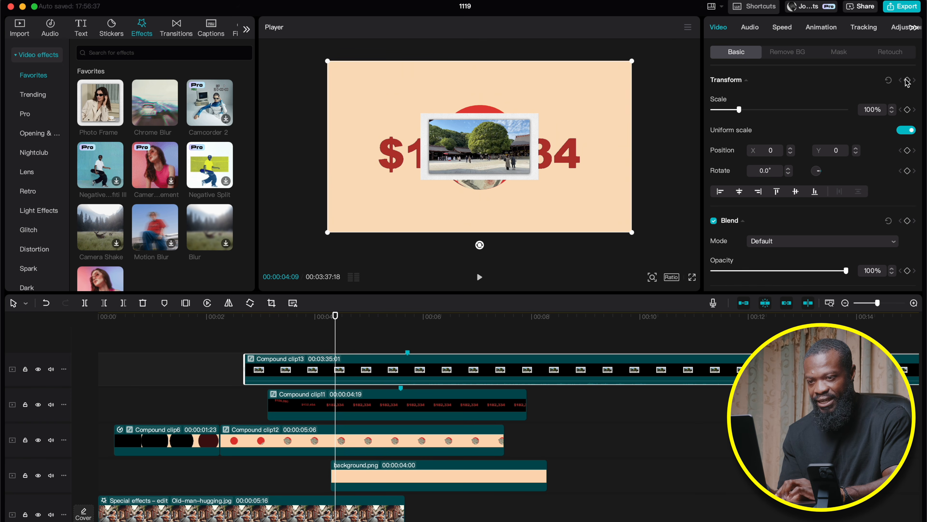
pyautogui.moveTo(631, 61); pyautogui.dragTo(543, 130)
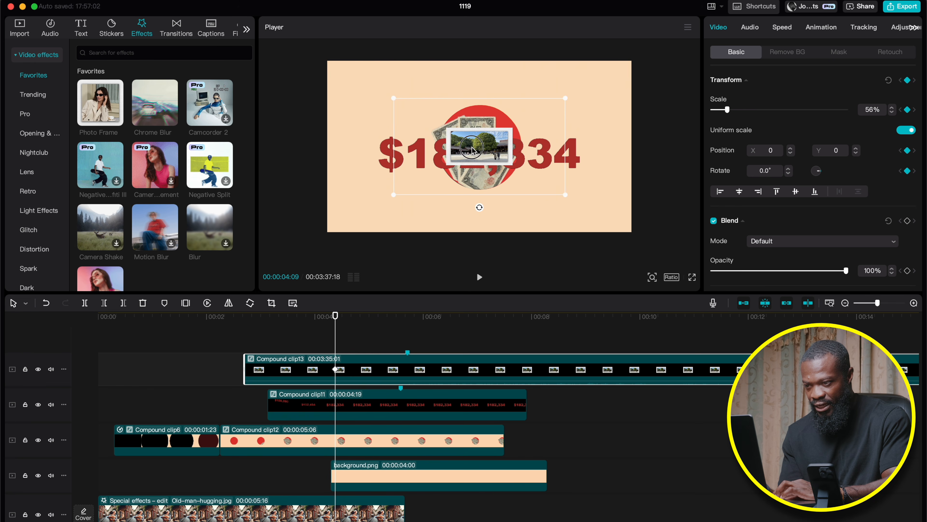
pyautogui.moveTo(472, 150); pyautogui.dragTo(653, 151)
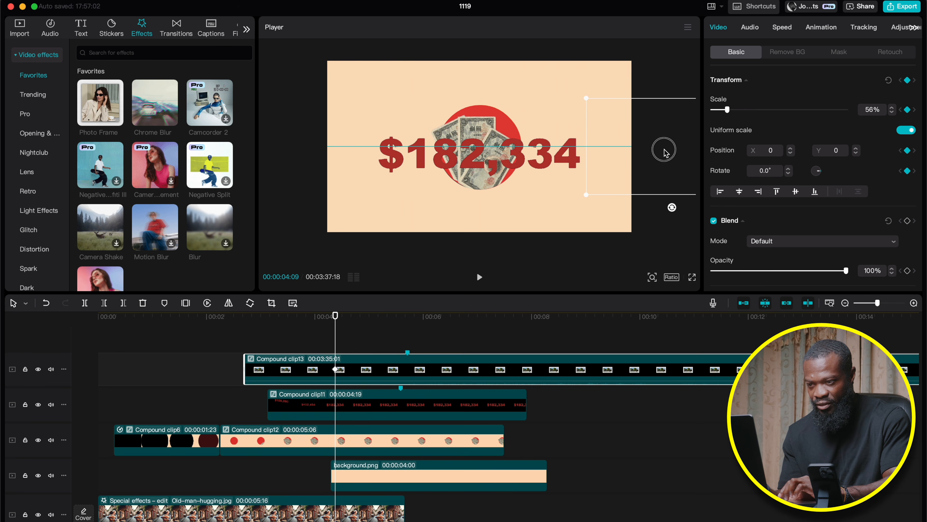
# - Add a keyframe to the framed shrine clip at 00:00:05:14 with scale 100% and position X 0, centred in the frame
pyautogui.click(360, 416)
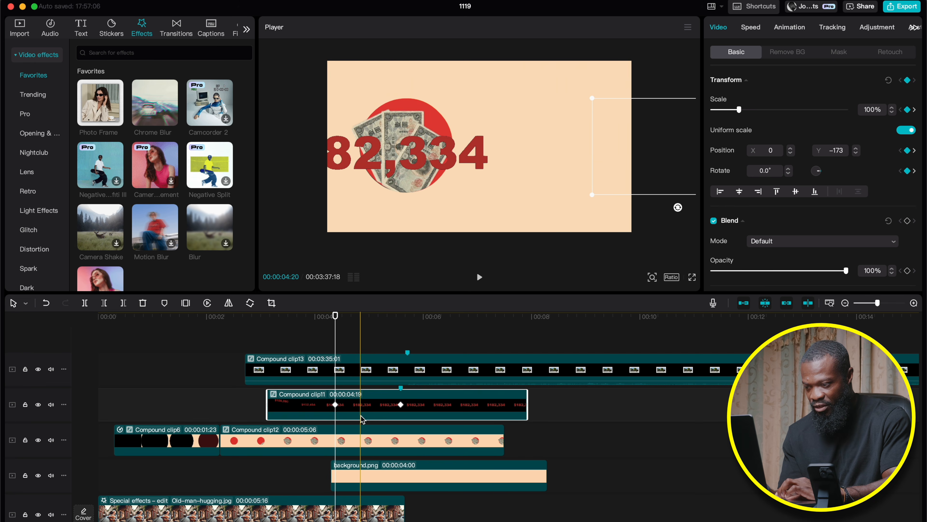
pyautogui.click(401, 369)
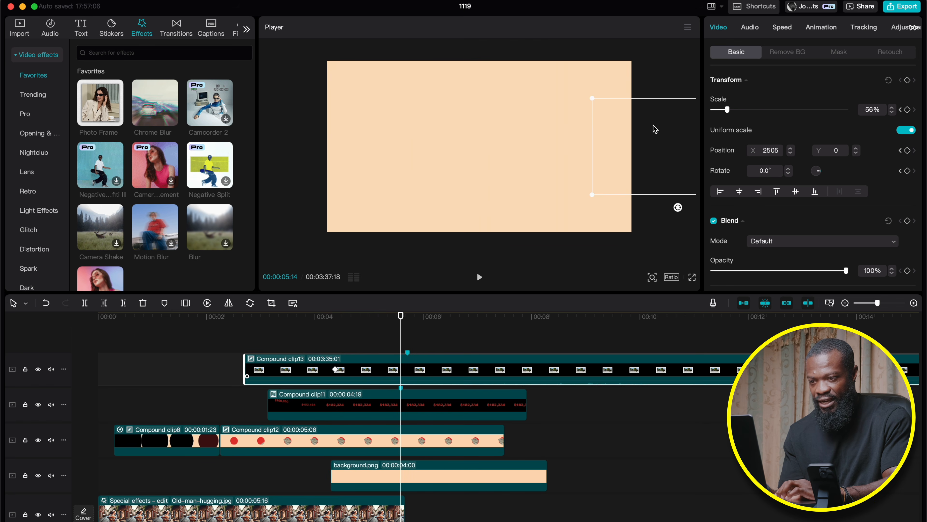
pyautogui.moveTo(638, 127); pyautogui.dragTo(454, 128)
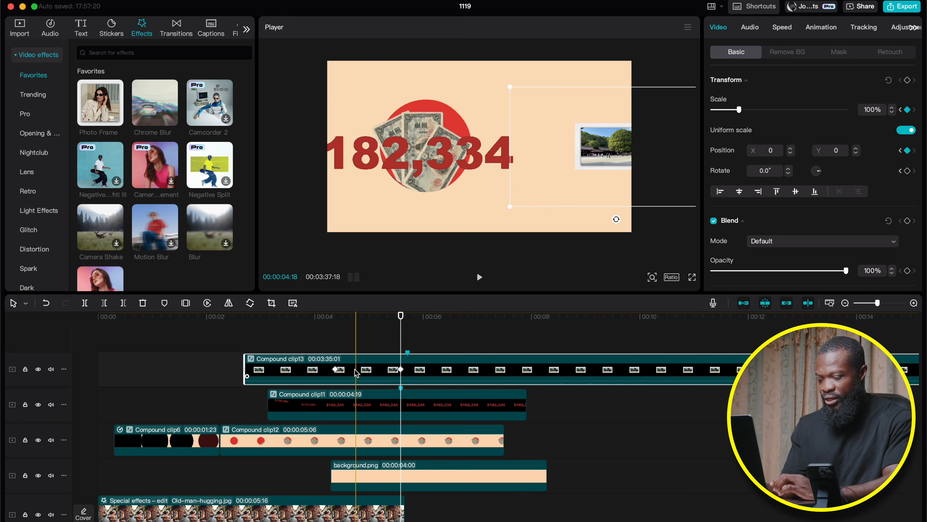
# - Trim the end of the framed shrine compound clip to a duration of 00:00:05:05, in line with the counting number clip's end
pyautogui.hotkey('alt', 'k')
pyautogui.scroll(1, 356, 371)
pyautogui.scroll(2, 356, 372)
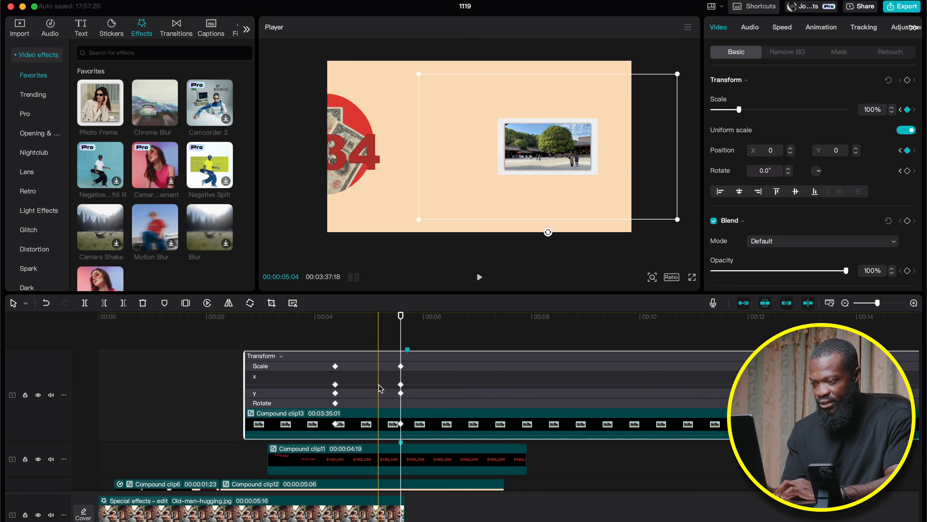
pyautogui.hscroll(5, 299, 366)
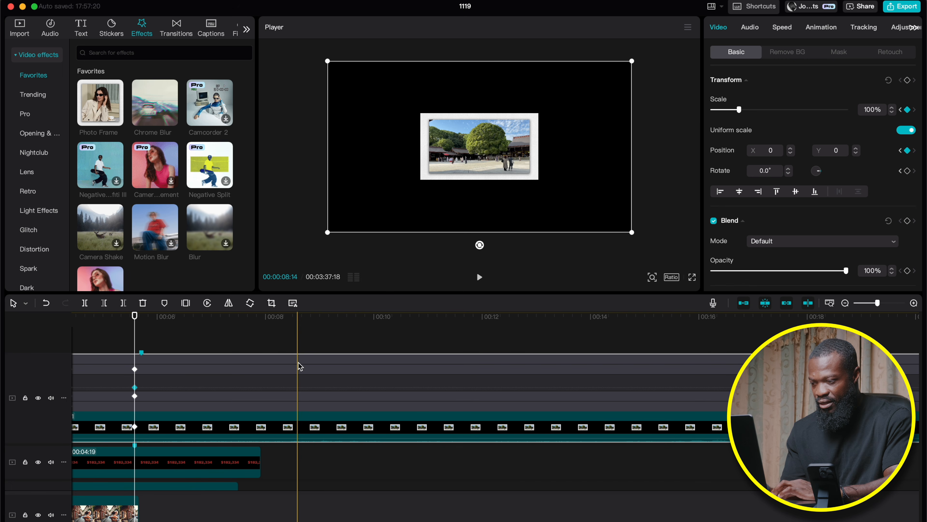
pyautogui.hscroll(-3, 292, 376)
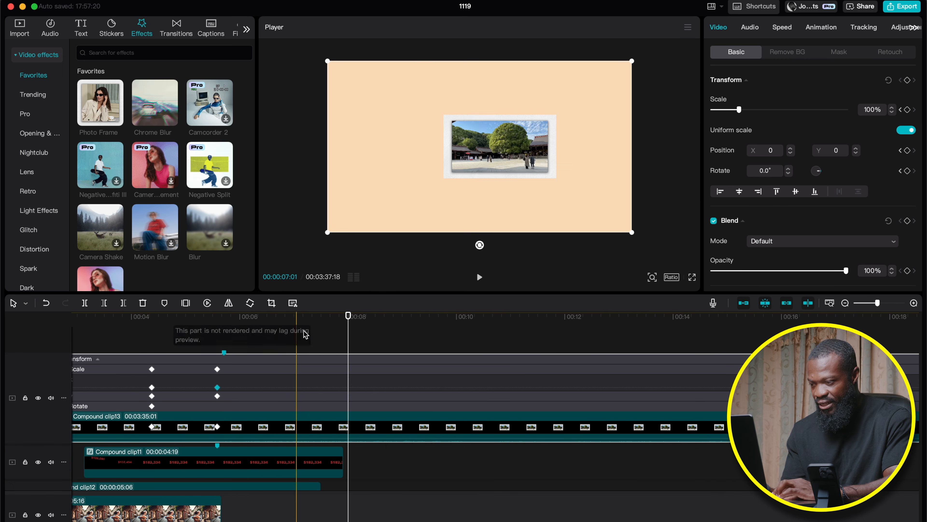
pyautogui.press('w')
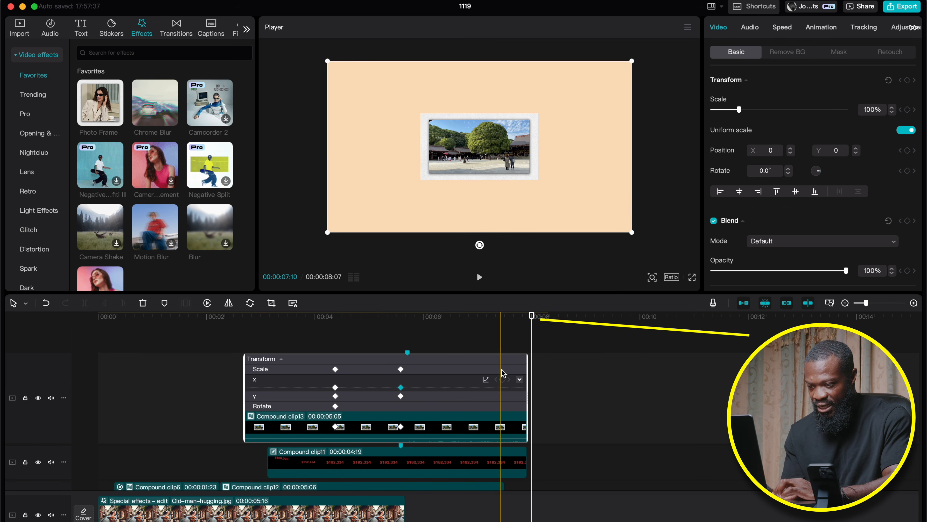
# - Smooth the framed shrine clip's X position graph with an ease curve between its two slide-in keyframes
pyautogui.click(519, 379)
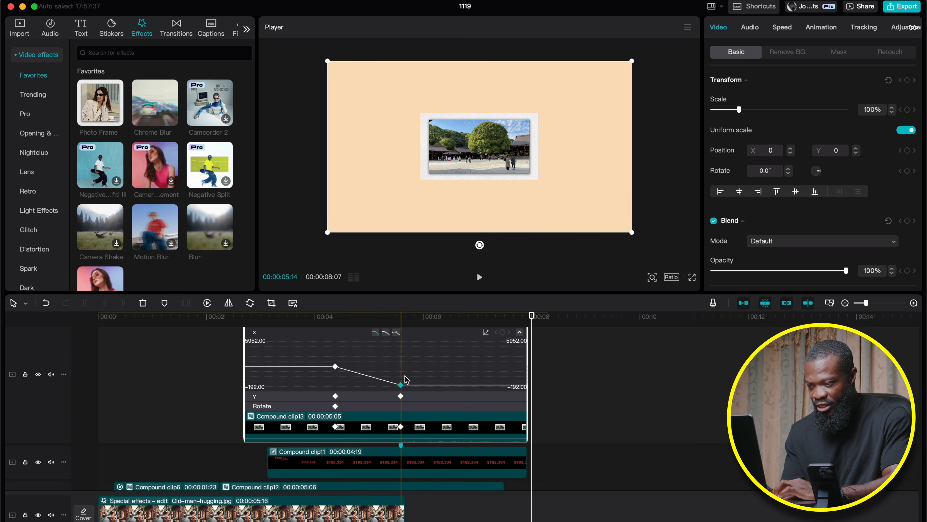
pyautogui.scroll(2, 404, 379)
pyautogui.click(385, 349)
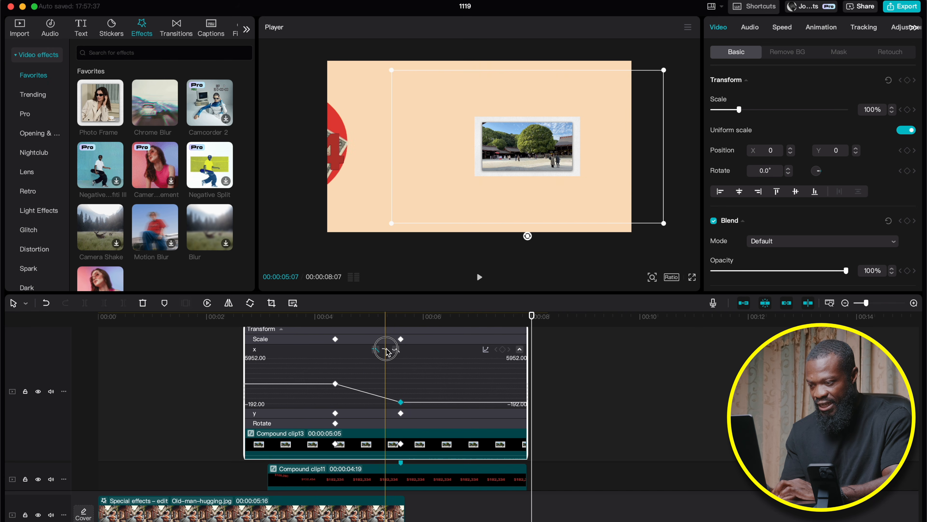
pyautogui.click(335, 385)
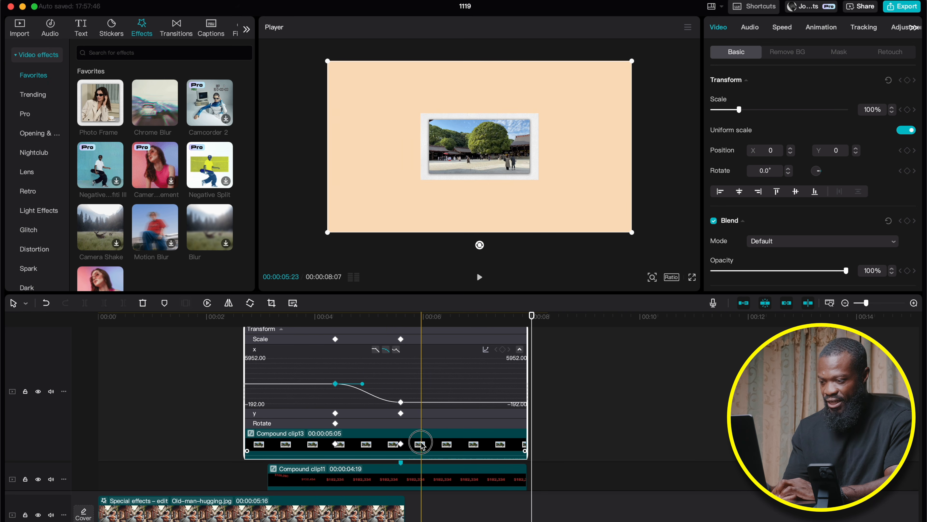
pyautogui.hotkey('alt', 'k')
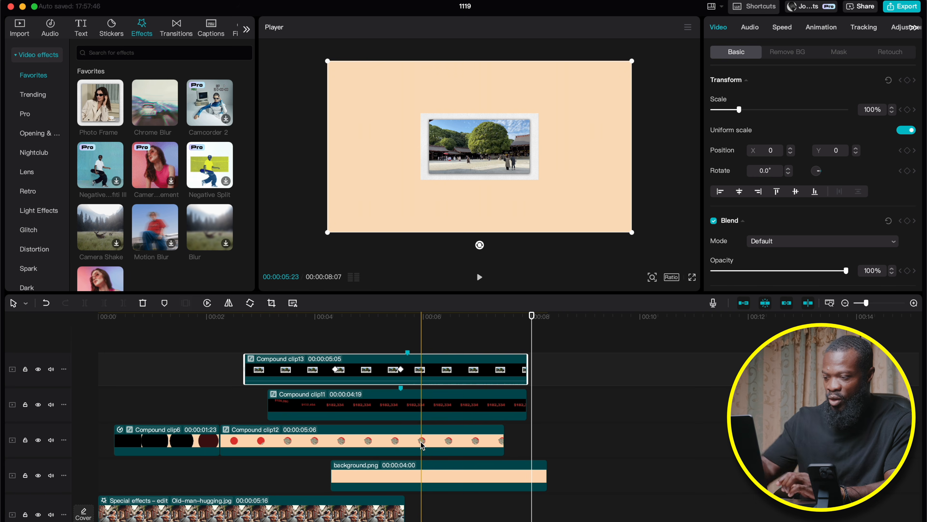
# - Play the sequence from 00:00:03:01 to review the dollar figure sliding out as the framed shrine slides in
pyautogui.click(263, 341)
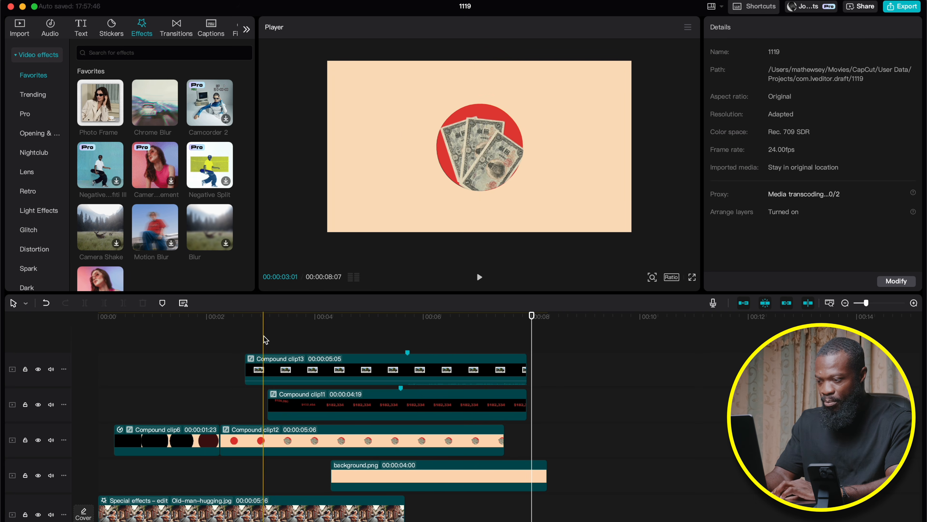
pyautogui.press('space')
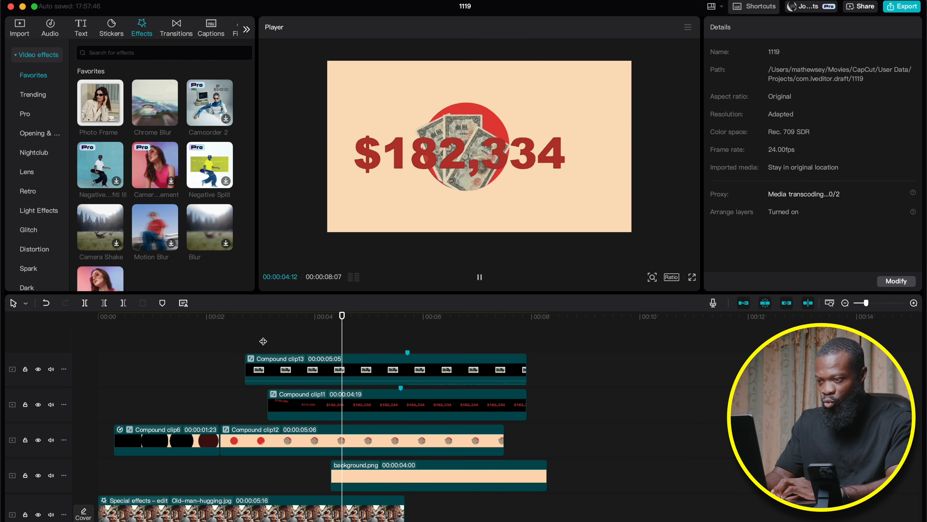
pyautogui.press('space')
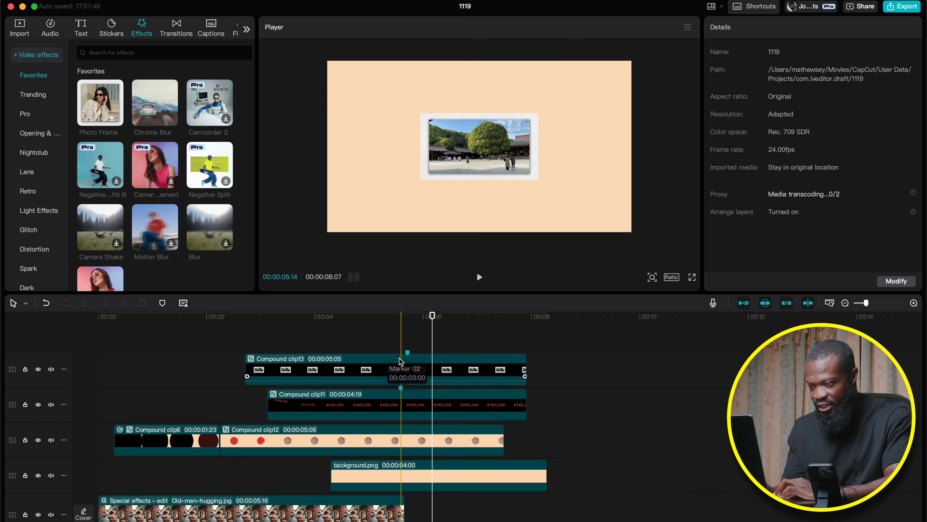
# - Keyframe the framed shrine clip's saturation at -50 at 00:00:05:14 and 0 at 00:00:05:19
pyautogui.click(402, 369)
pyautogui.click(409, 321)
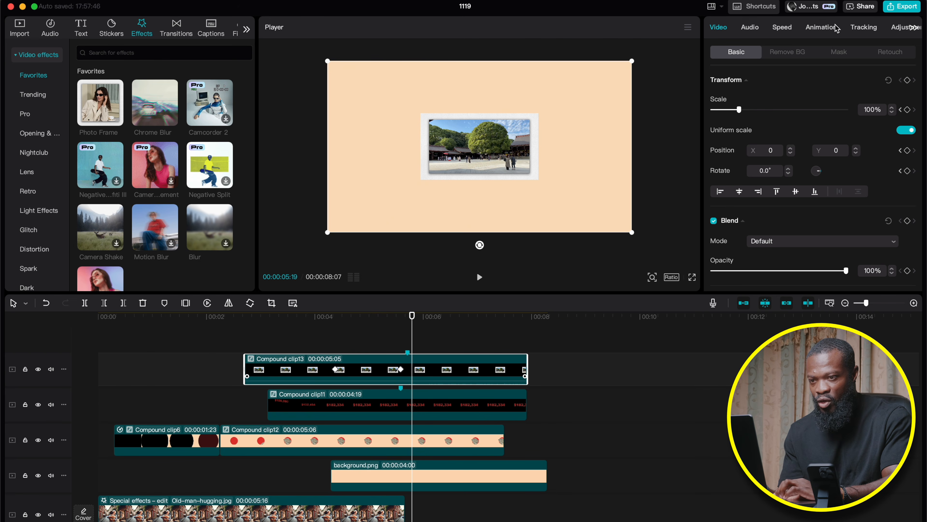
pyautogui.click(898, 29)
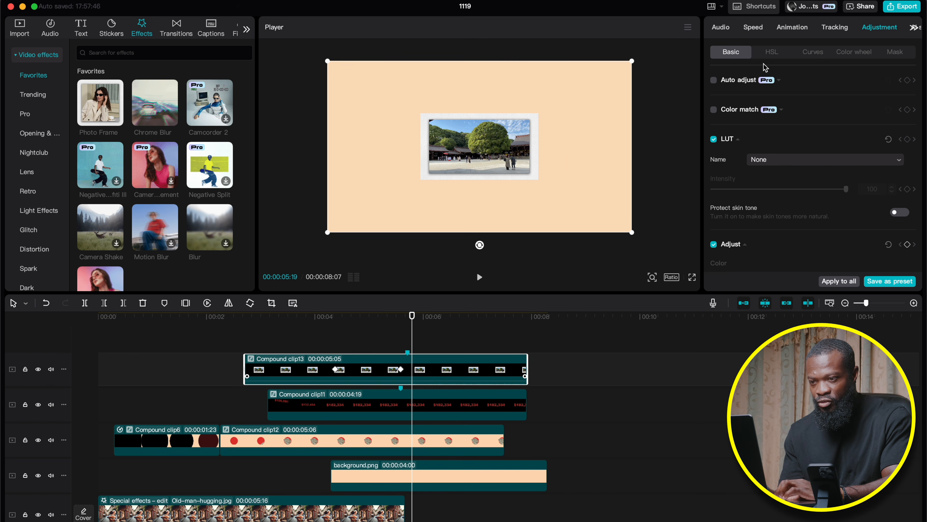
pyautogui.scroll(-5, 778, 164)
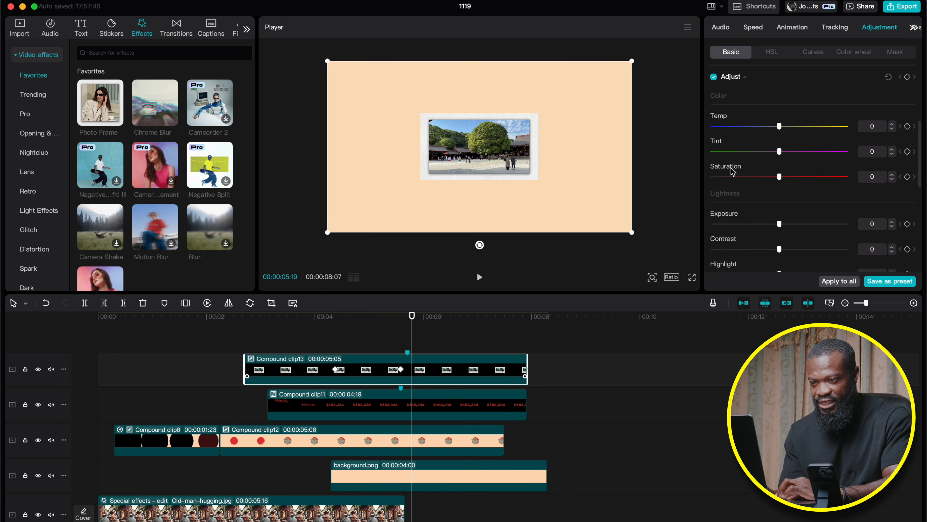
pyautogui.click(908, 177)
pyautogui.moveTo(412, 317); pyautogui.dragTo(401, 315)
pyautogui.moveTo(779, 177); pyautogui.dragTo(695, 178)
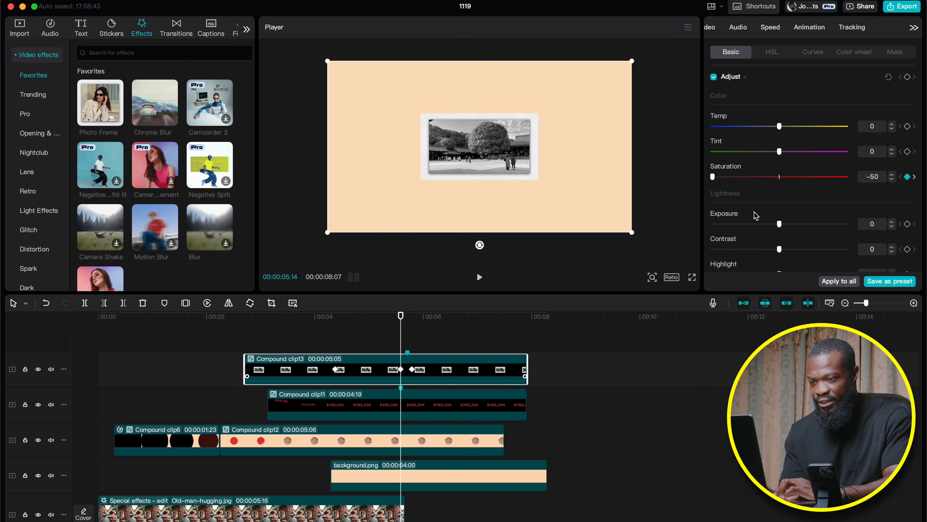
# - Move the framed shrine clip's saturation keyframes later and further apart, checking the black-and-white to colour change in playback
pyautogui.click(381, 324)
pyautogui.press('space')
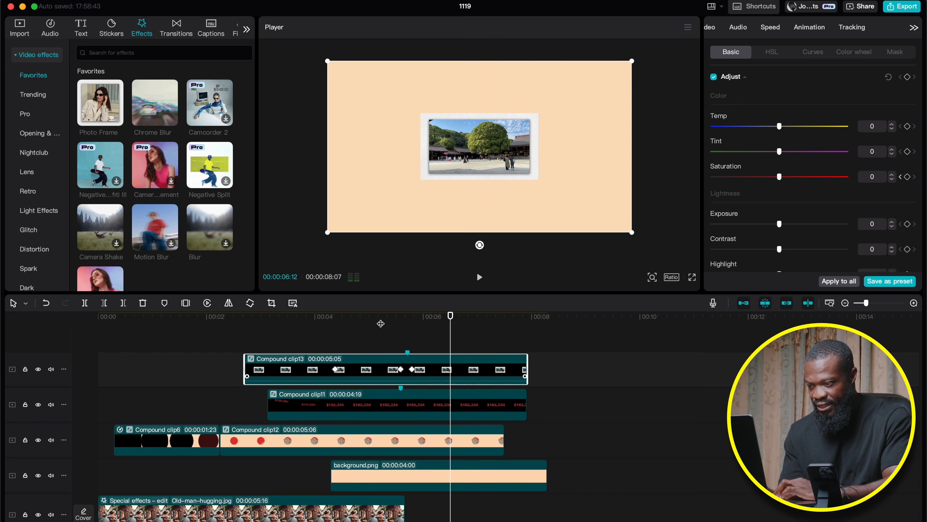
pyautogui.moveTo(414, 372); pyautogui.dragTo(419, 372)
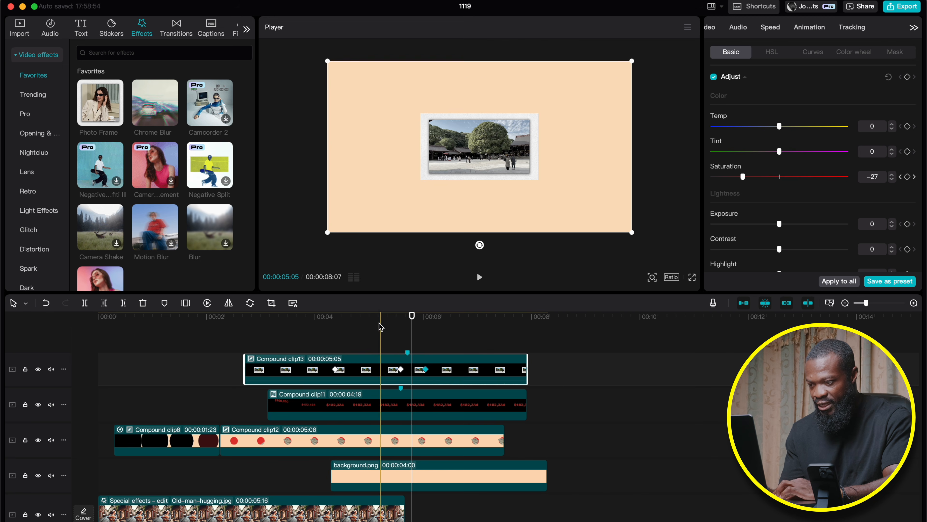
pyautogui.click(365, 323)
pyautogui.press('space')
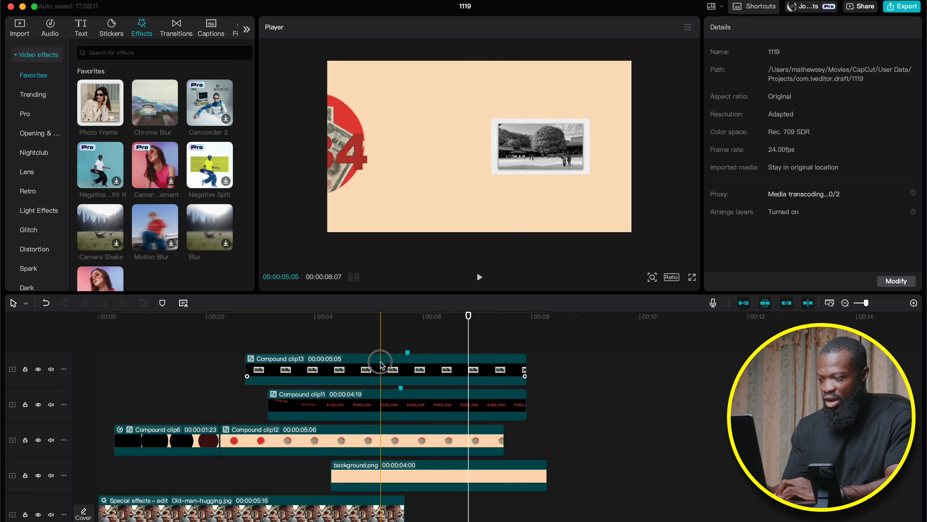
# - Nest the framed shrine clip in a new compound clip and keyframe its scale from 100% at 00:00:03:03 to 111% at 00:00:07:18
pyautogui.click(380, 362)
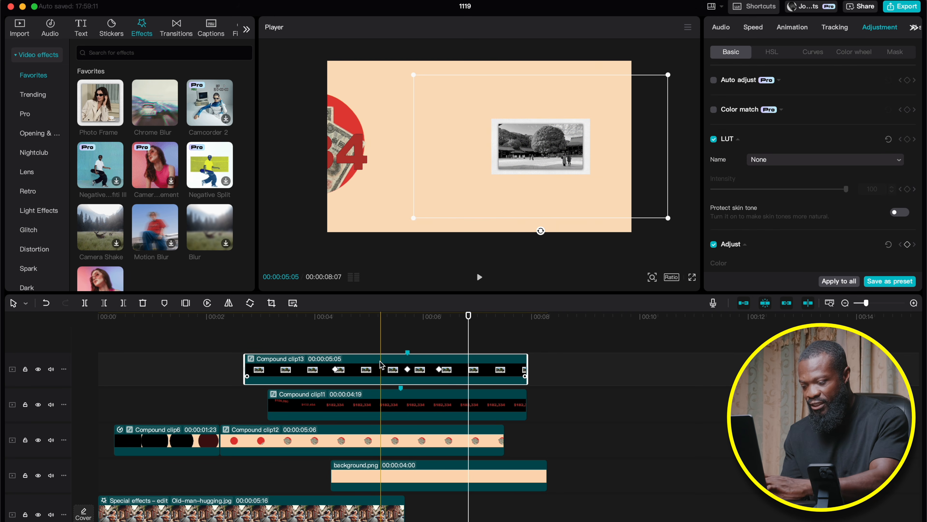
pyautogui.hotkey('alt', 'g')
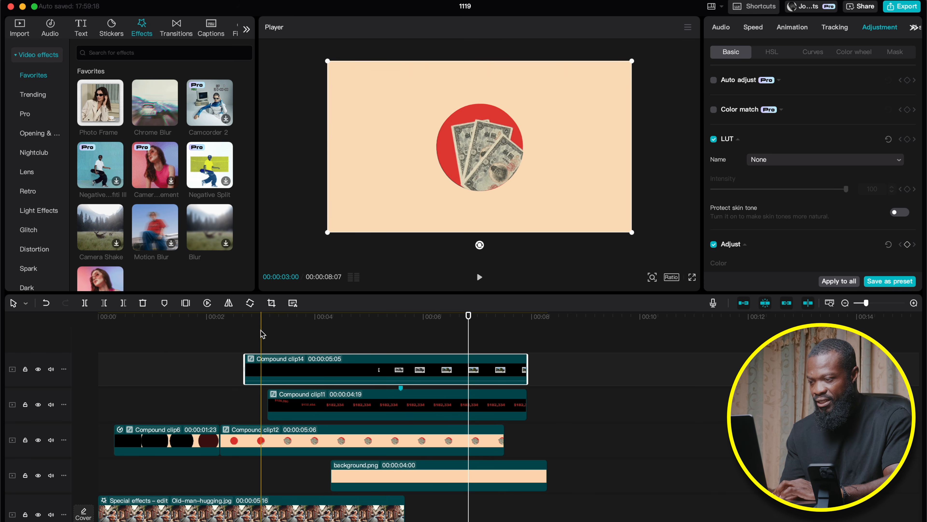
pyautogui.click(249, 316)
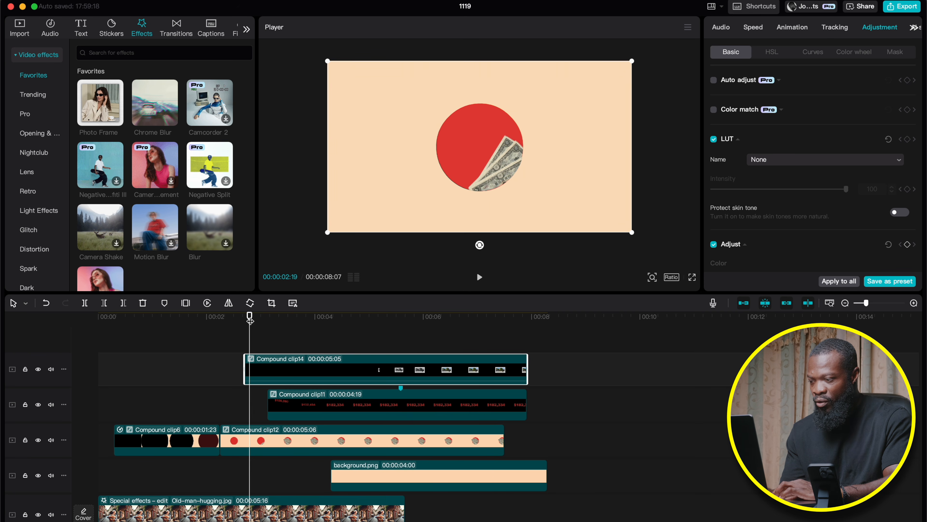
pyautogui.click(721, 28)
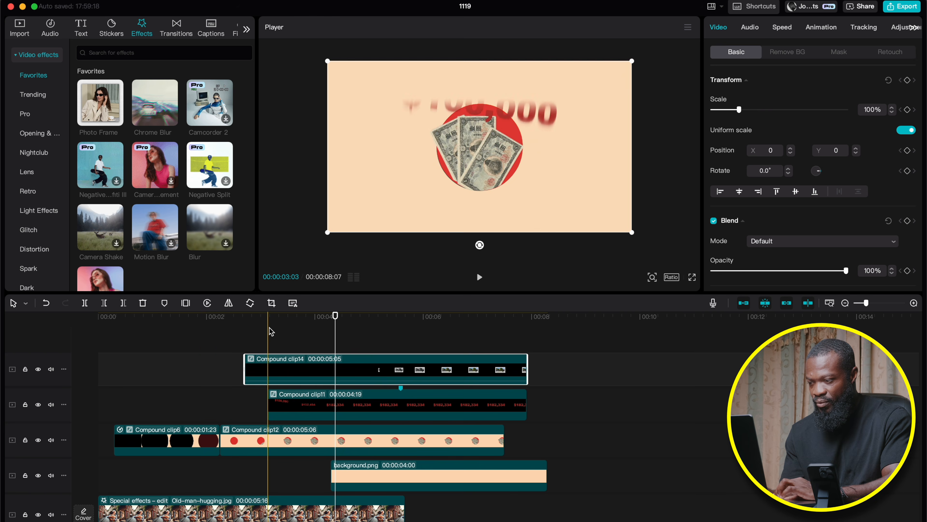
pyautogui.click(277, 366)
pyautogui.click(276, 366)
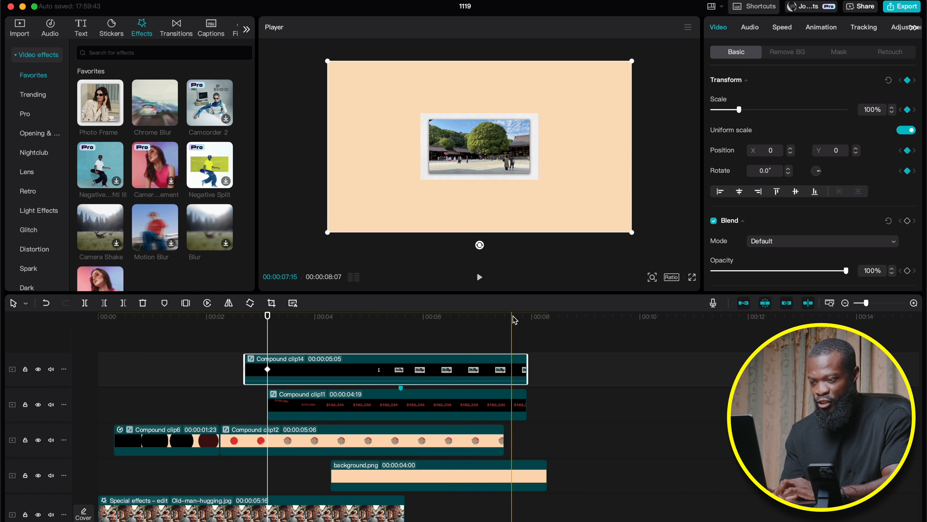
pyautogui.click(519, 319)
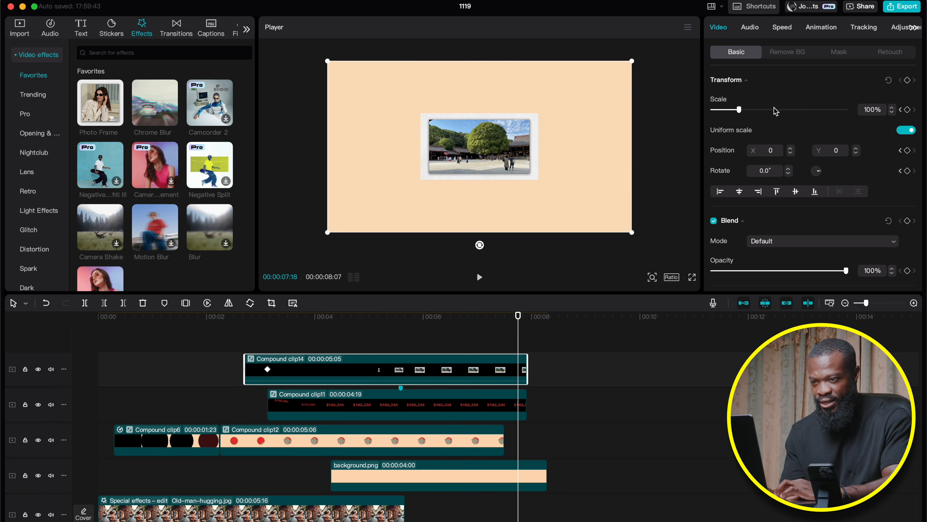
pyautogui.moveTo(739, 110); pyautogui.dragTo(742, 109)
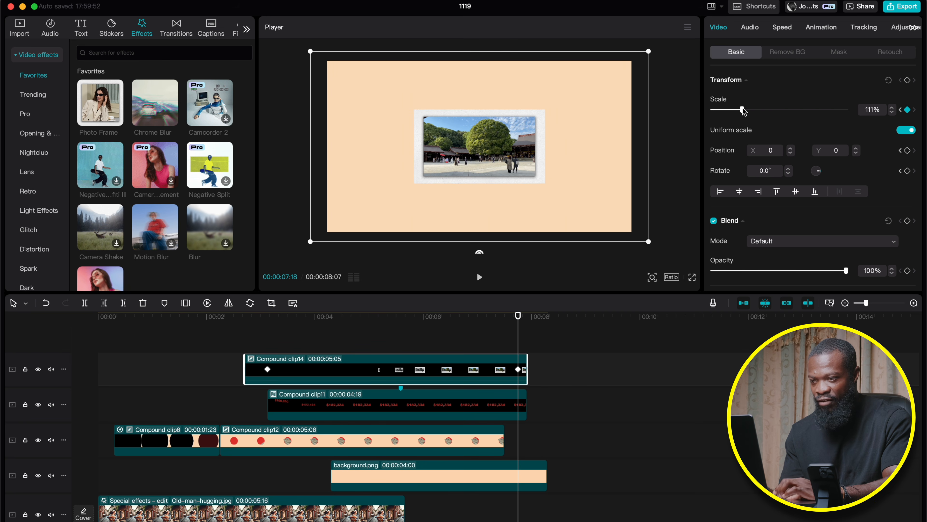
# - Nest the slowly zooming shrine clip in another compound clip and check its contents
pyautogui.click(265, 322)
pyautogui.press('space')
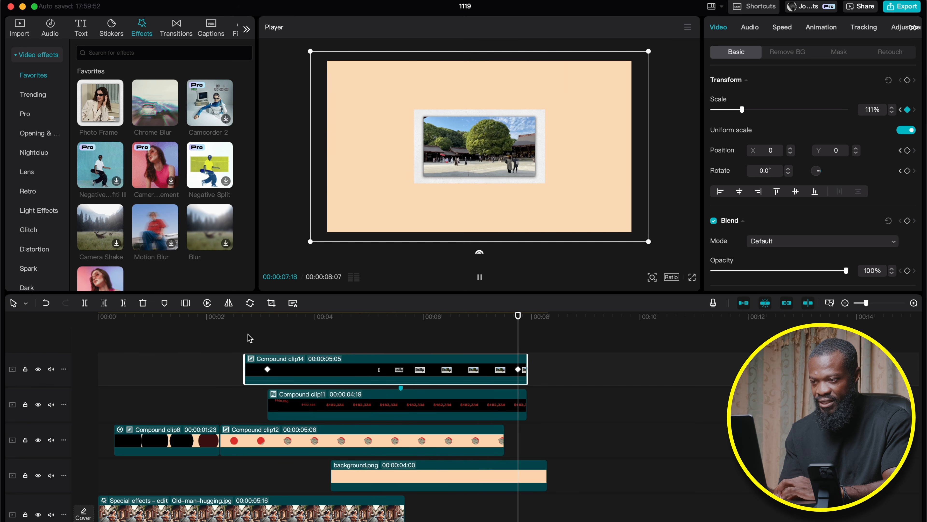
pyautogui.click(463, 371)
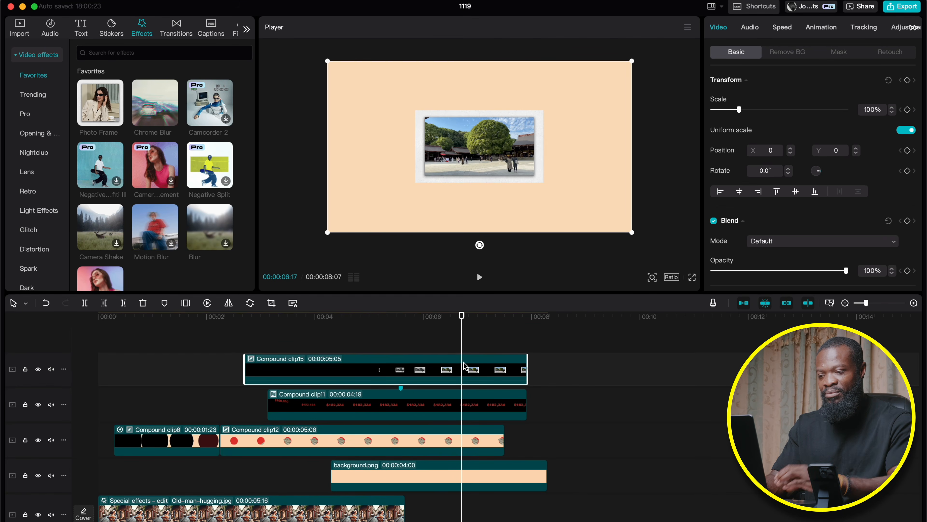
pyautogui.doubleClick(460, 378)
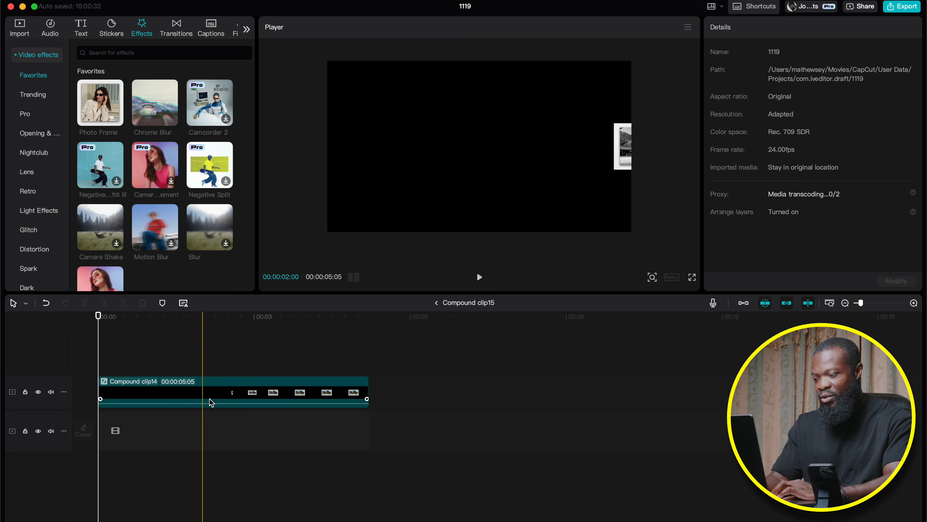
pyautogui.click(436, 303)
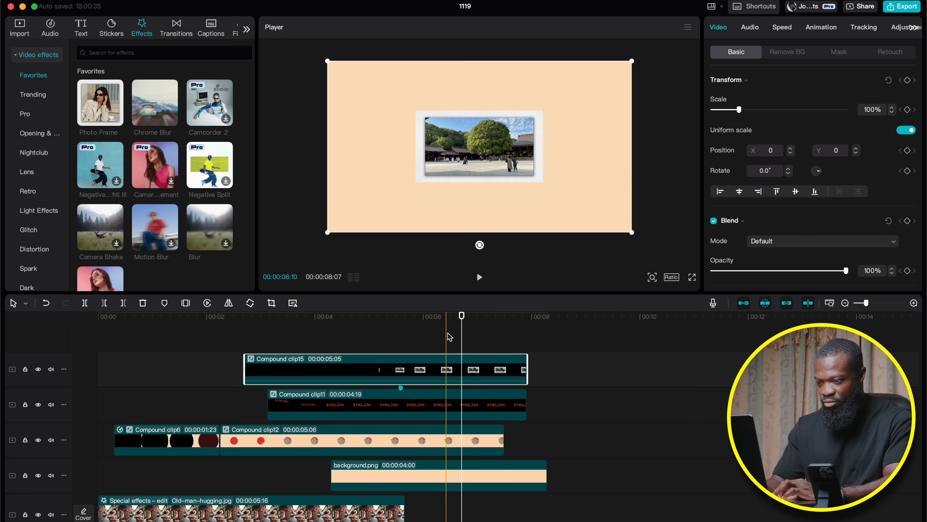
# - Keyframe the newly nested shrine clip's scale at 100% at 00:00:06:14 and 290% at 00:00:07:04
pyautogui.click(455, 333)
pyautogui.click(460, 369)
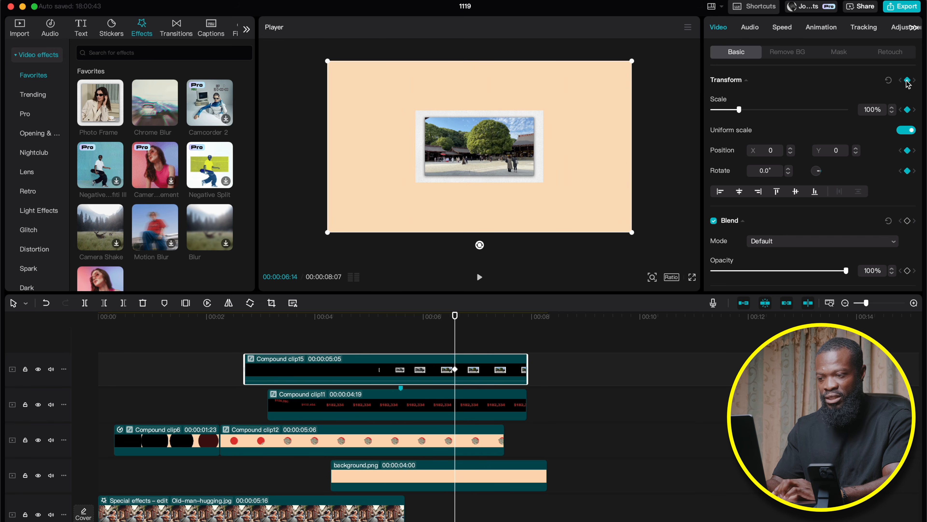
pyautogui.press('space')
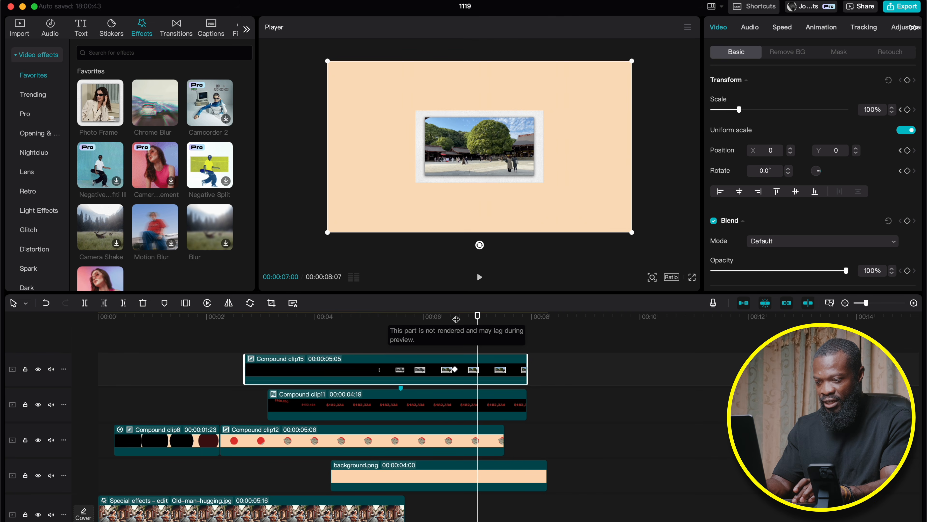
pyautogui.press('Right')
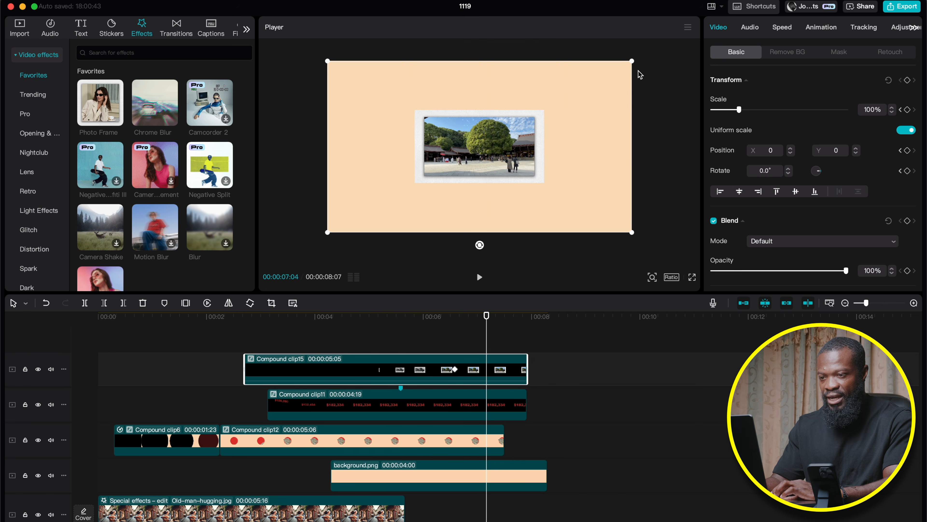
pyautogui.moveTo(631, 61); pyautogui.dragTo(829, 58)
pyautogui.moveTo(769, 109); pyautogui.dragTo(790, 111)
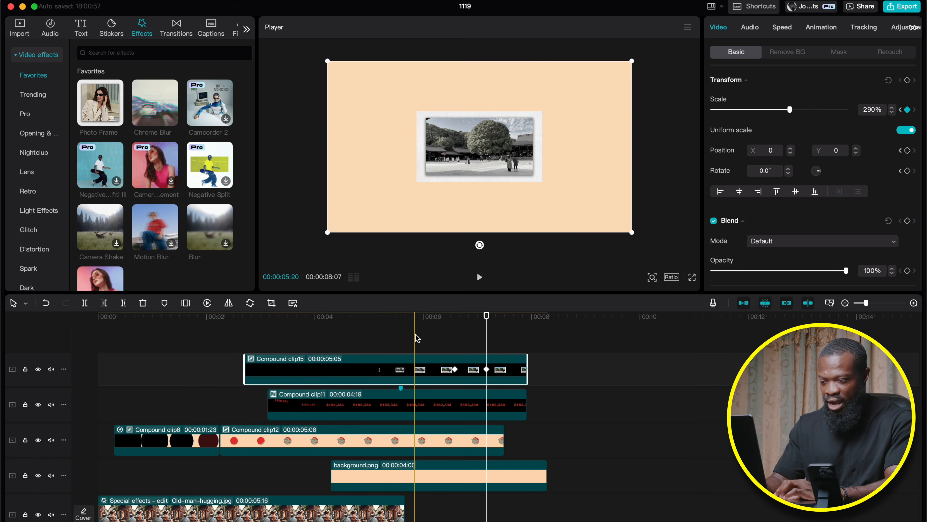